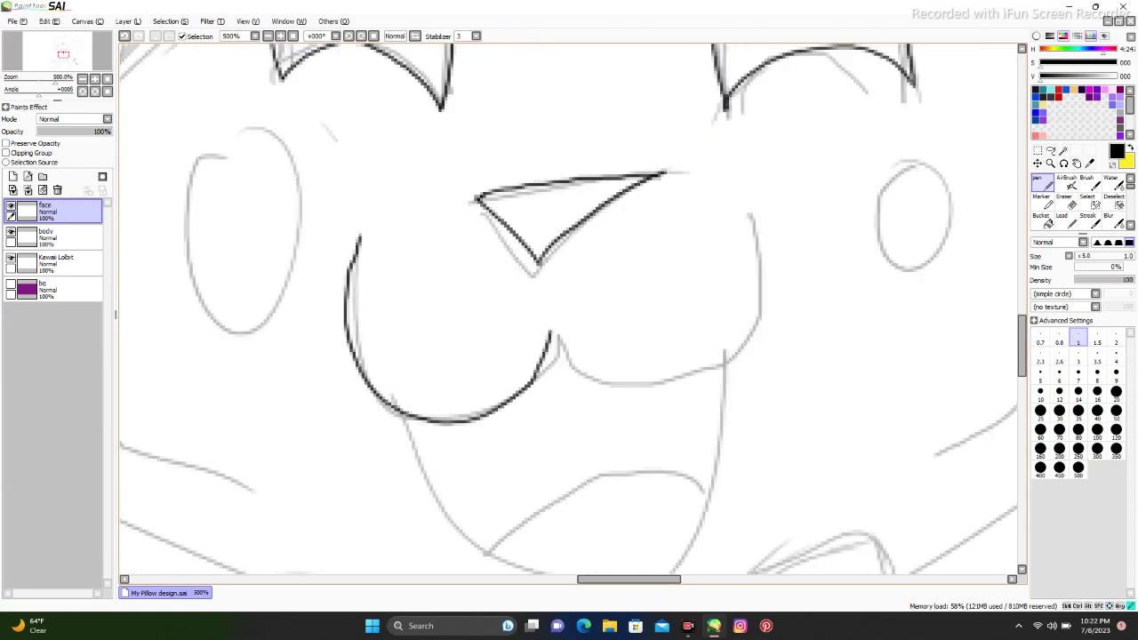
# - Ink the right half of the muzzle and the open mouth with its tongue over the sketch
pyautogui.scroll(-3, 569, 312)
pyautogui.moveTo(404, 303)
pyautogui.mouseDown()
pyautogui.moveTo(693, 275)
pyautogui.moveTo(681, 400)
pyautogui.mouseUp()
pyautogui.press('e')
pyautogui.press('n')
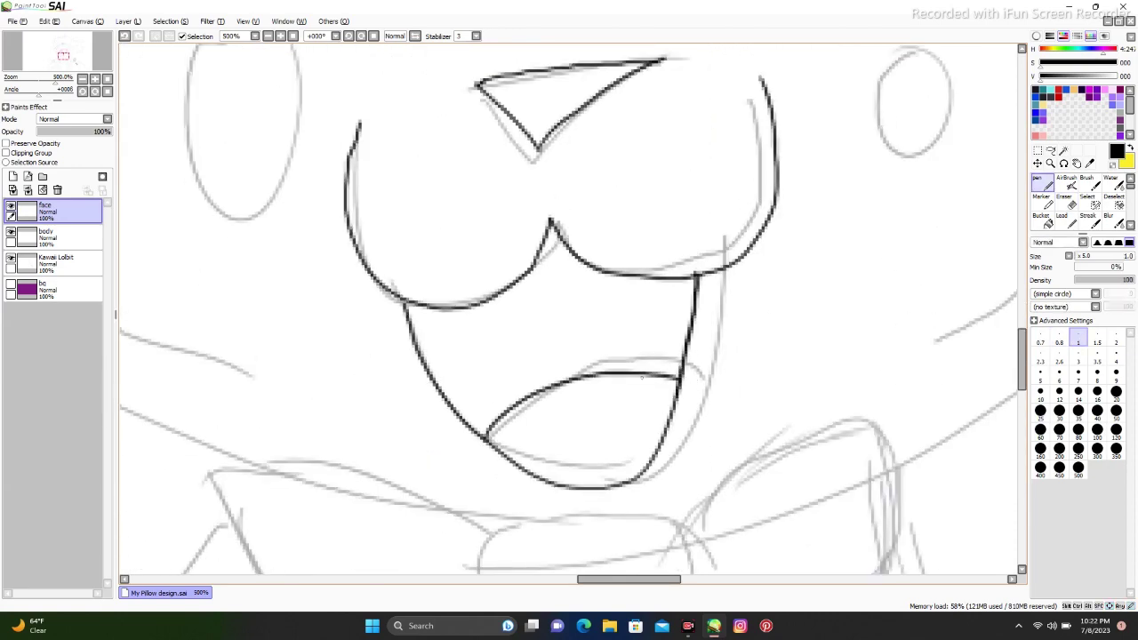
# - On the body layer, ink the swooping fringe and the pointed hair tufts on top of the head
pyautogui.click(44, 235)
pyautogui.moveTo(807, 174); pyautogui.dragTo(503, 365)
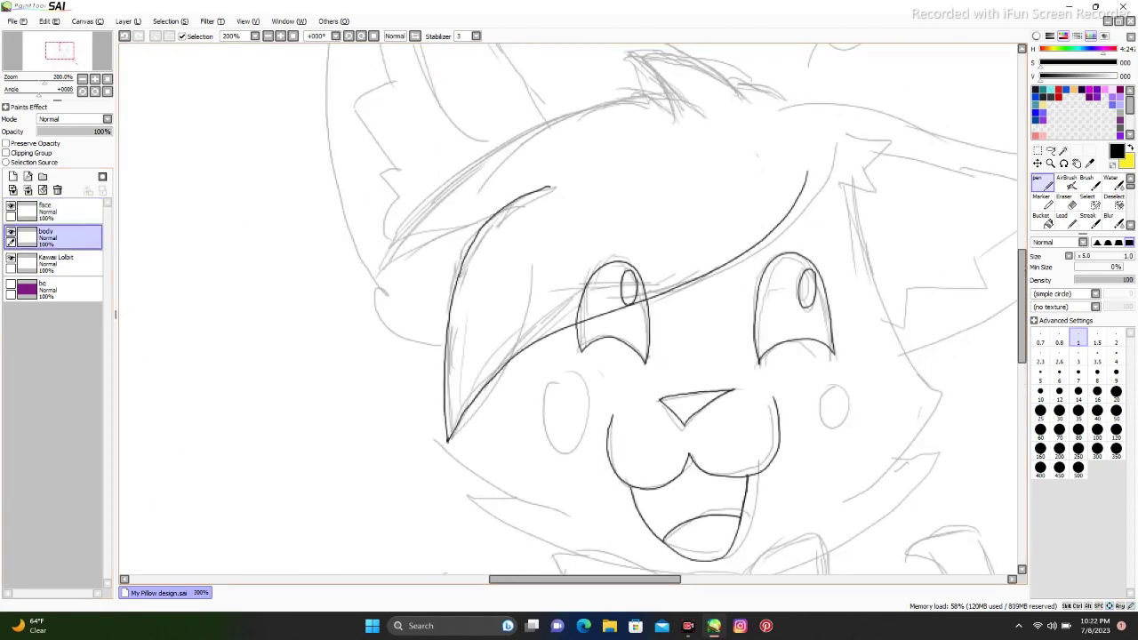
pyautogui.press('Delete')
pyautogui.press('Delete')
pyautogui.press('Delete')
pyautogui.press('Delete')
pyautogui.press('Delete')
pyautogui.press('Delete')
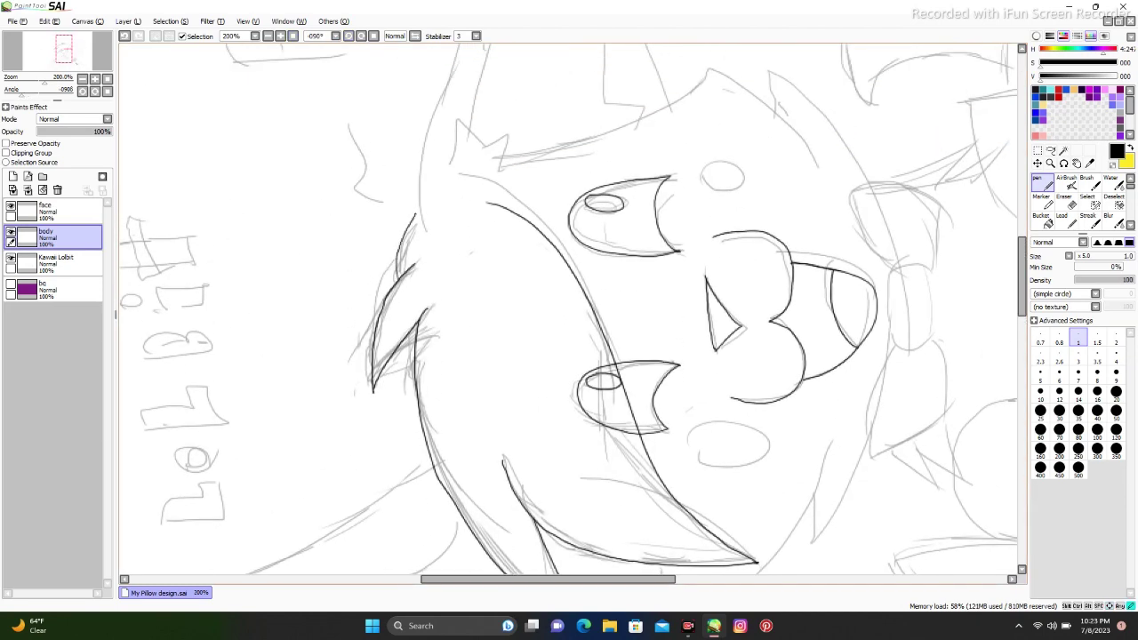
# - Ink the outline of the right ear and the side of the head beneath it
pyautogui.scroll(5, 569, 312)
pyautogui.moveTo(439, 185); pyautogui.dragTo(455, 402)
pyautogui.hscroll(2, 569, 311)
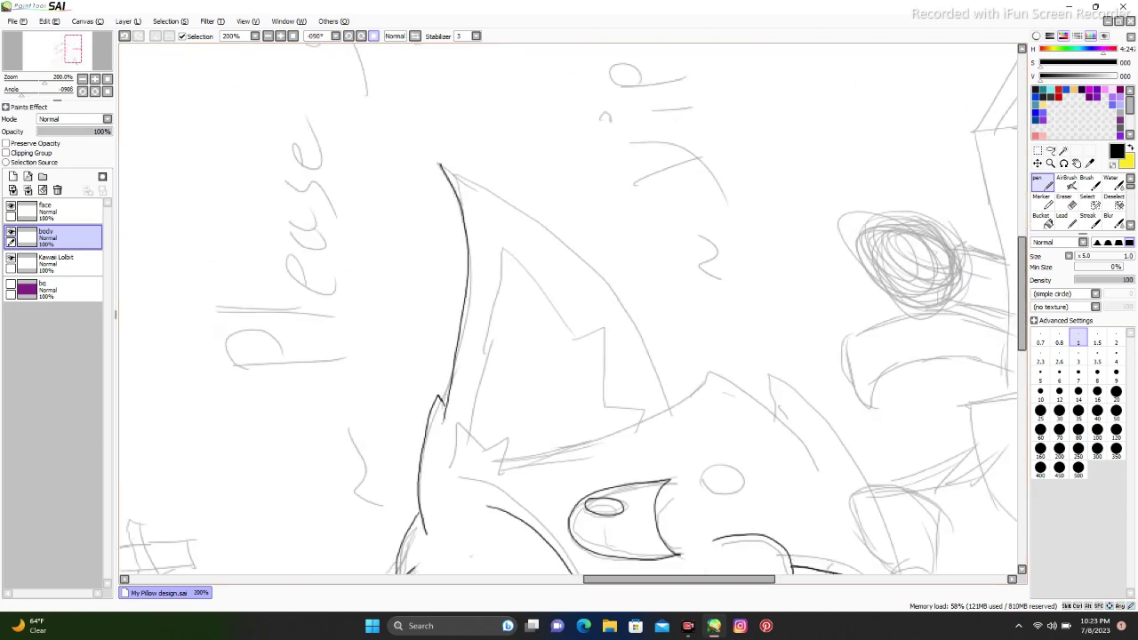
pyautogui.press('Home')
pyautogui.moveTo(712, 182); pyautogui.dragTo(462, 415)
pyautogui.hotkey('ctrl', 'z')
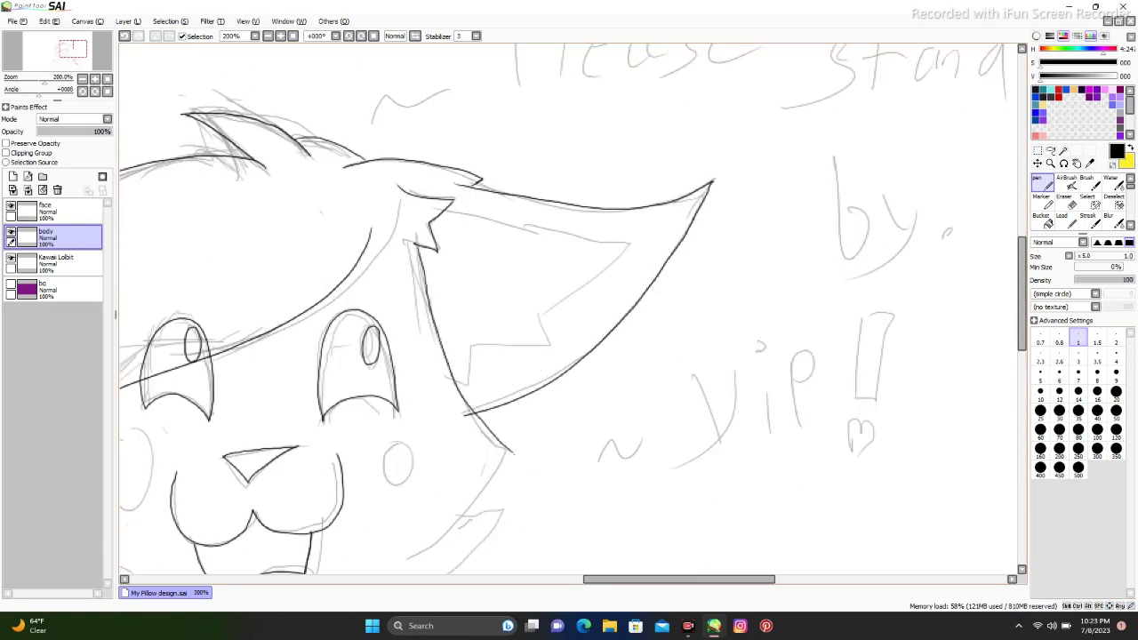
# - Ink the pointed fur of the right cheek from below the ear down to the bow tie
pyautogui.scroll(-3, 569, 312)
pyautogui.hscroll(-3, 569, 311)
pyautogui.scroll(-1, 569, 311)
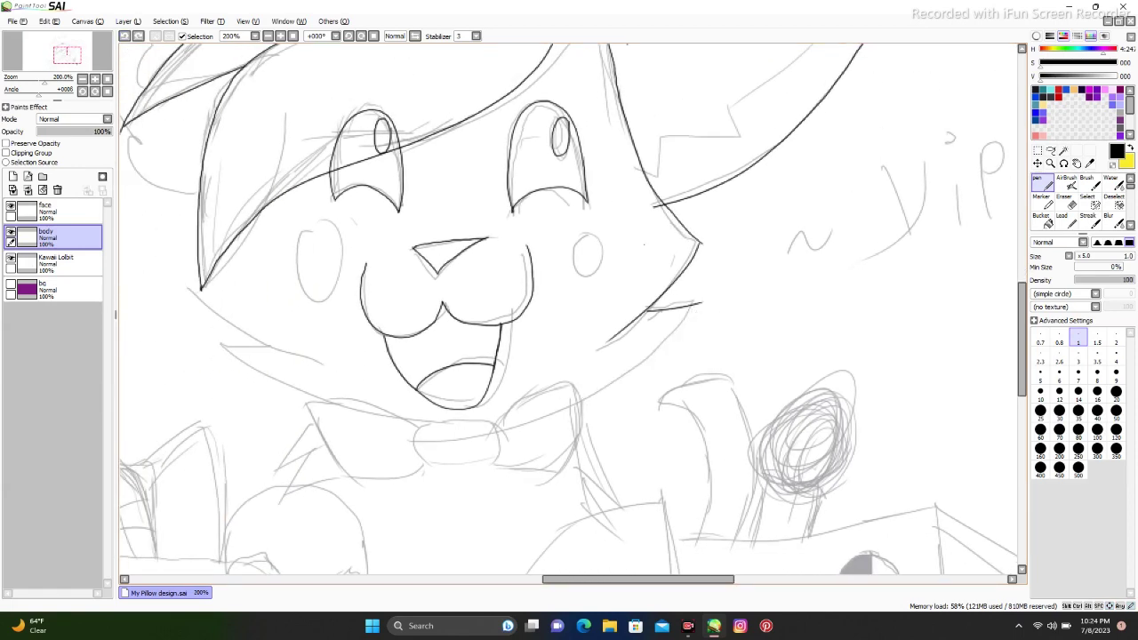
pyautogui.scroll(-3, 569, 311)
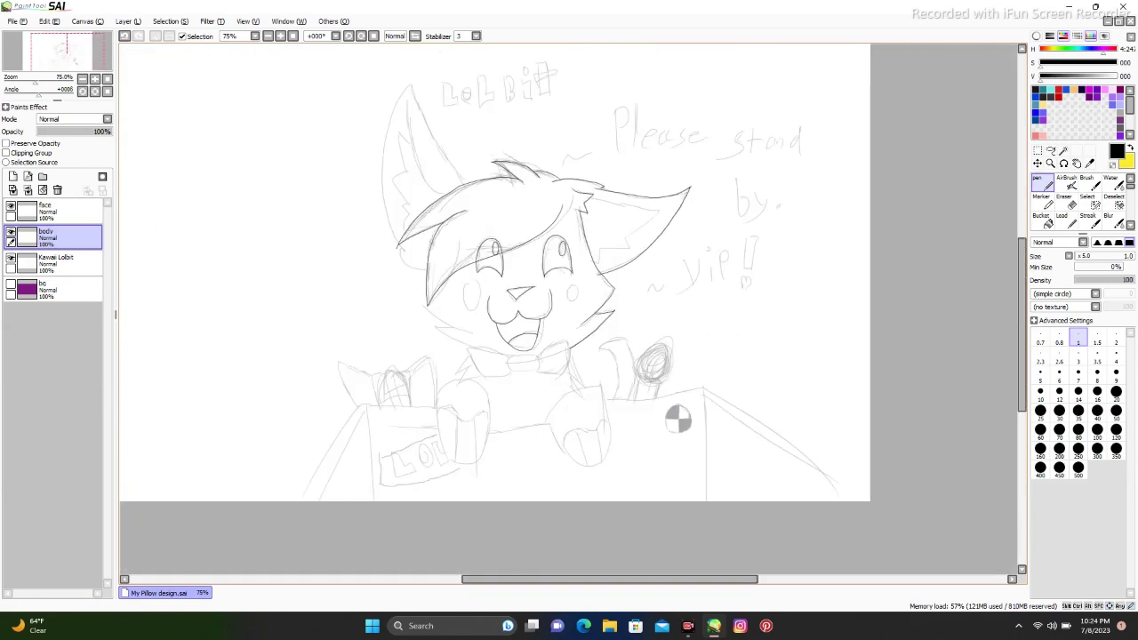
pyautogui.scroll(-1, 569, 311)
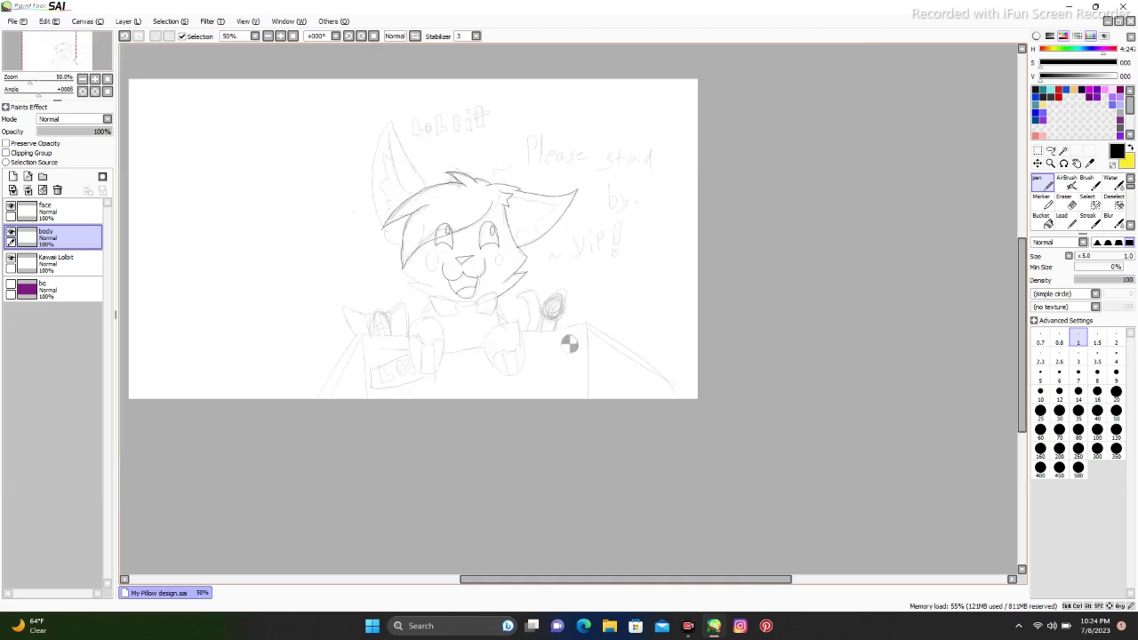
pyautogui.scroll(5, 569, 312)
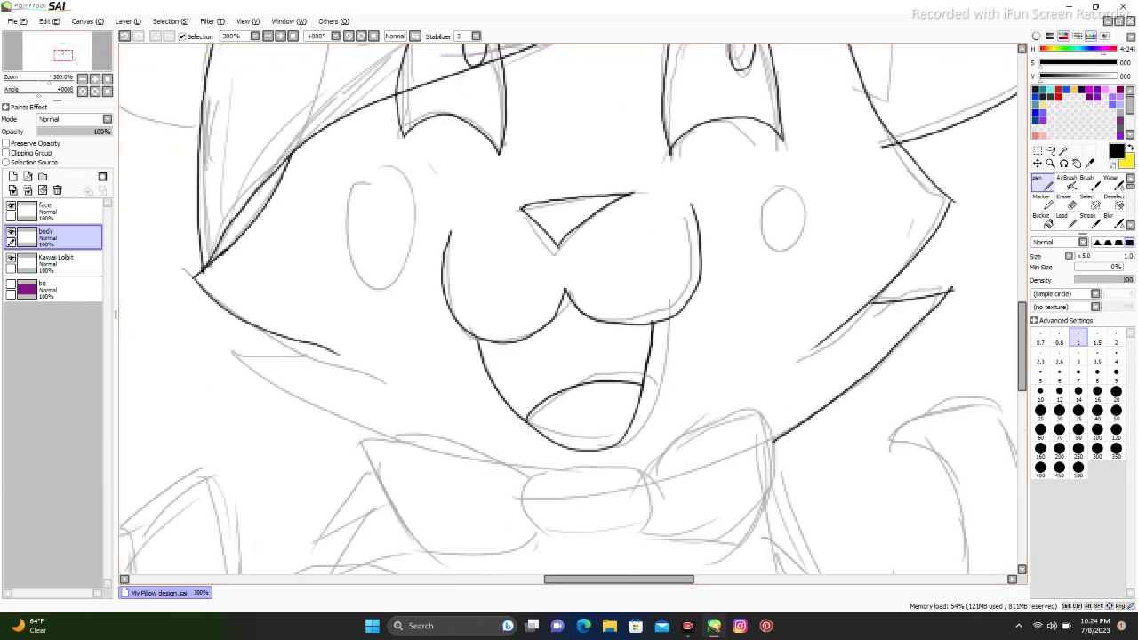
# - Ink the left cheek's fur spikes below the tip of the fringe
pyautogui.press('End')
pyautogui.press('End')
pyautogui.press('End')
pyautogui.press('End')
pyautogui.press('End')
pyautogui.press('End')
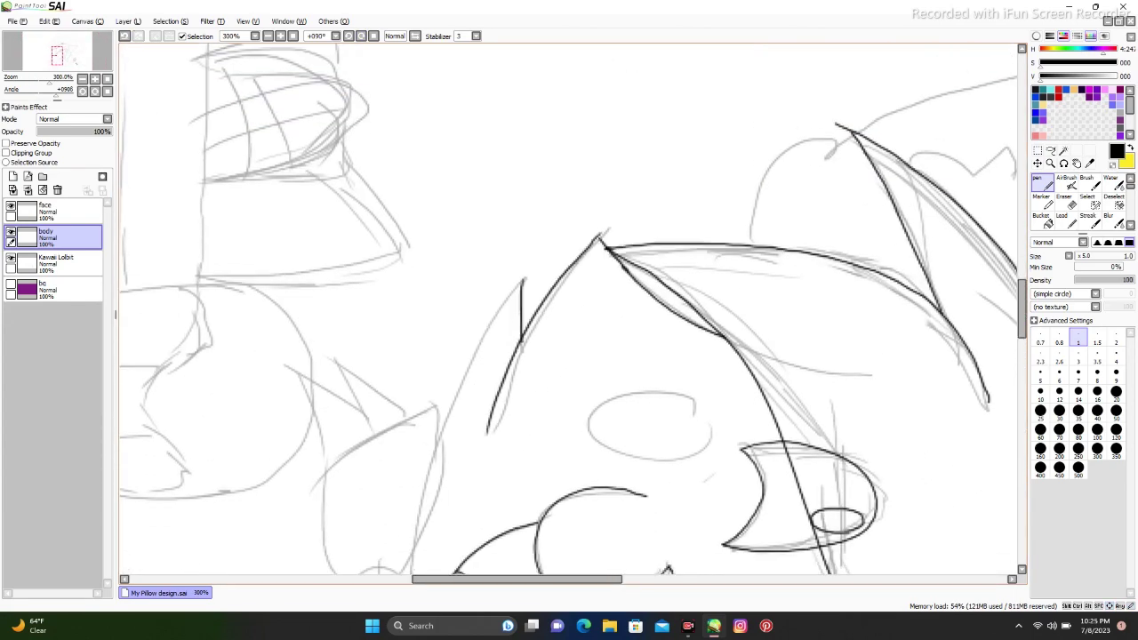
# - Ink the left loop and the rounded centre knot of the bow tie
pyautogui.scroll(-5, 569, 311)
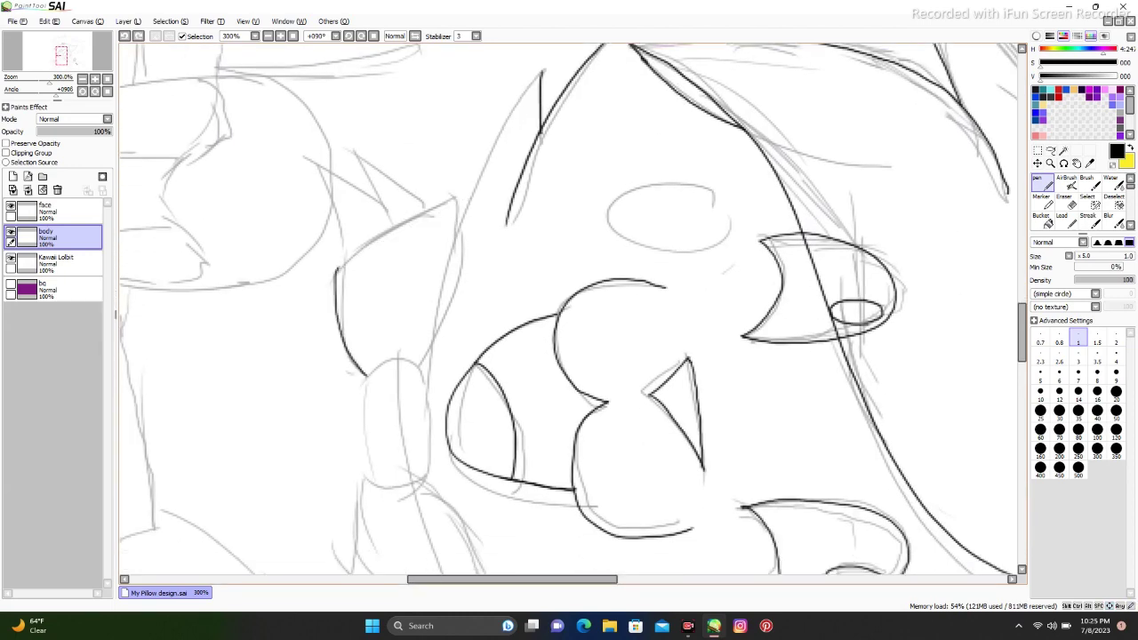
pyautogui.scroll(-1, 569, 311)
pyautogui.press('Home')
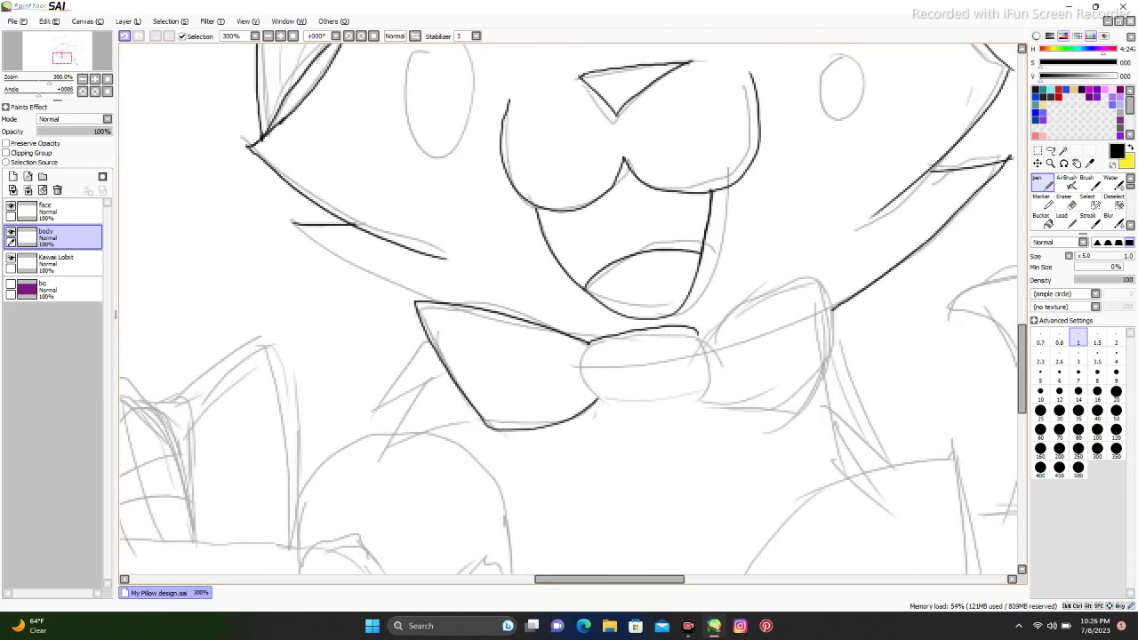
pyautogui.hotkey('ctrl', 'z')
pyautogui.press('Delete')
pyautogui.press('Delete')
pyautogui.press('Delete')
pyautogui.press('Delete')
pyautogui.press('Delete')
pyautogui.press('Delete')
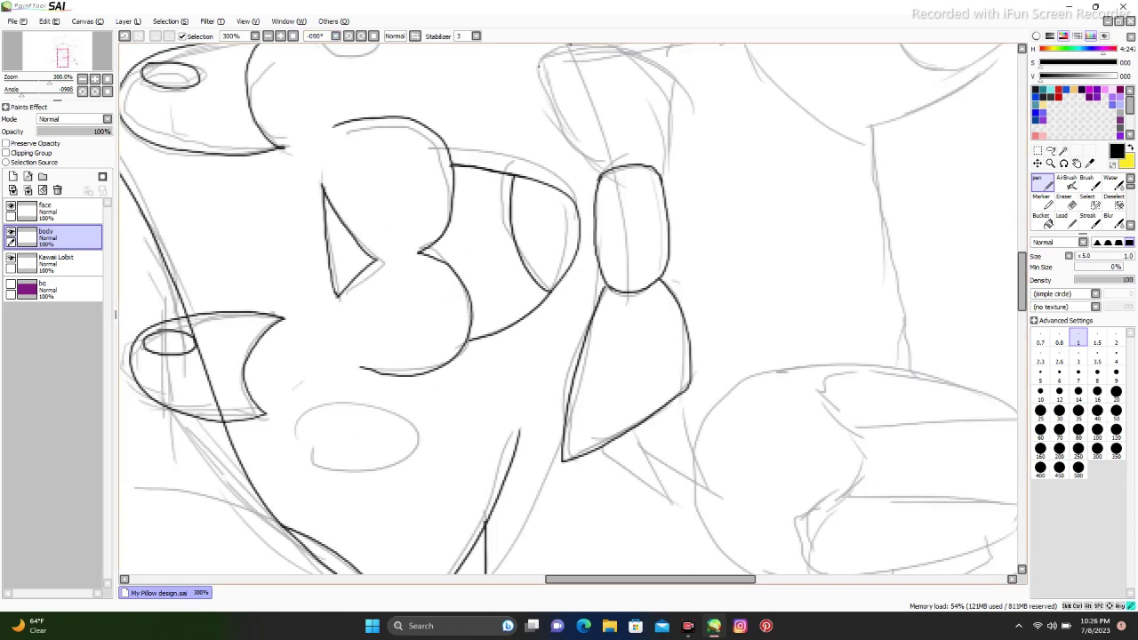
# - Ink the right loop of the bow tie
pyautogui.press('End')
pyautogui.press('End')
pyautogui.press('End')
pyautogui.press('End')
pyautogui.press('End')
pyautogui.press('End')
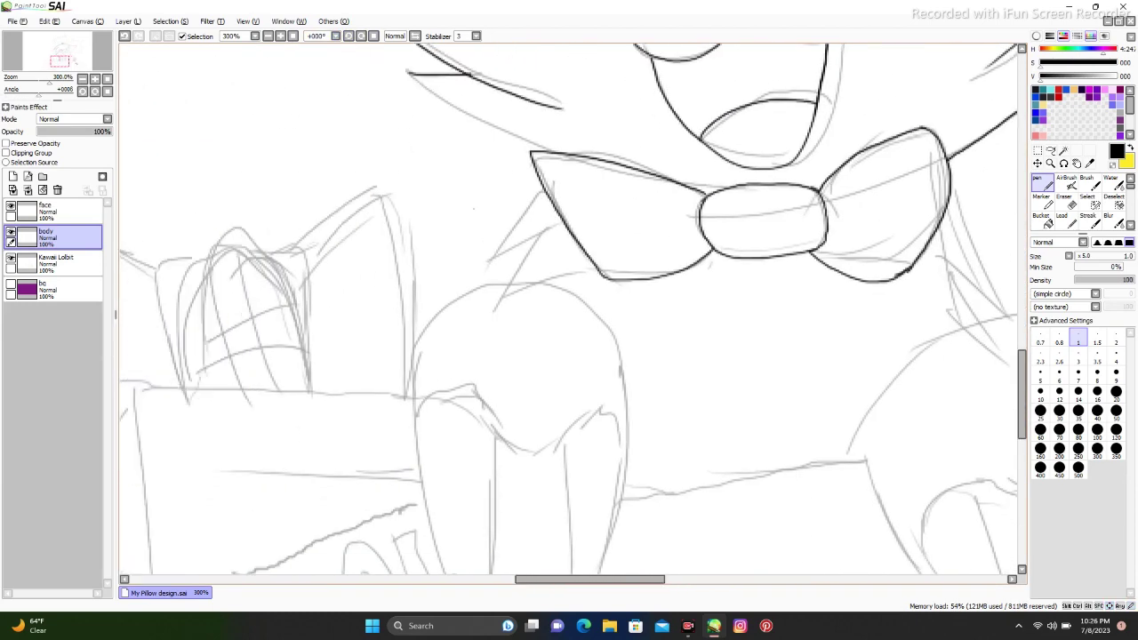
# - Ink the jagged fur tufts below both ends of the bow tie
pyautogui.hscroll(5, 569, 311)
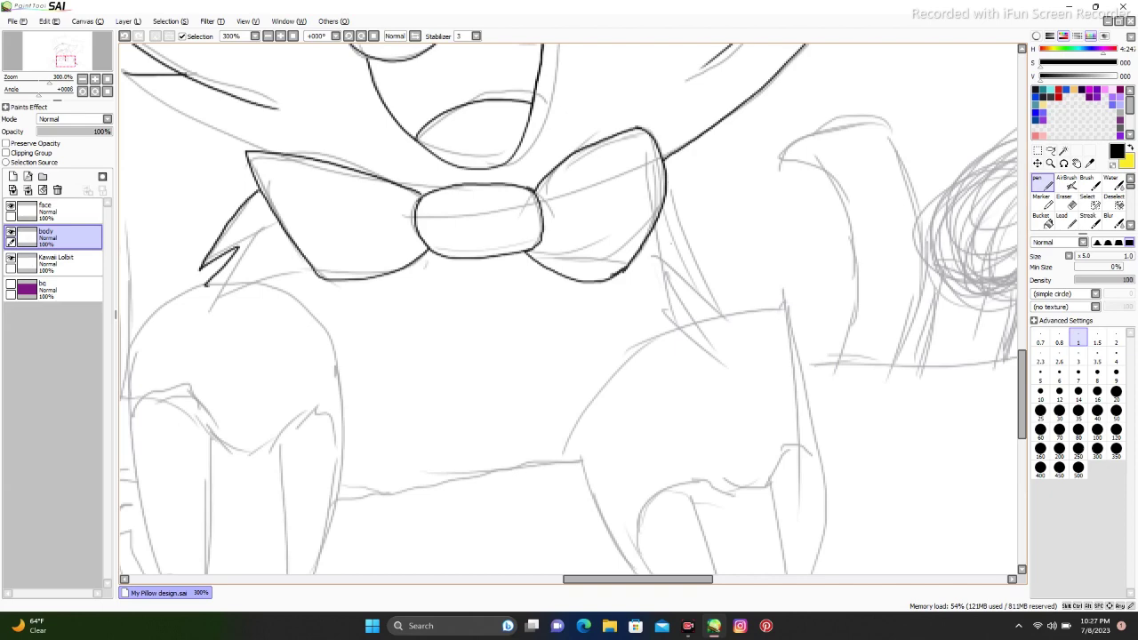
pyautogui.hscroll(-4, 569, 312)
pyautogui.scroll(-2, 569, 312)
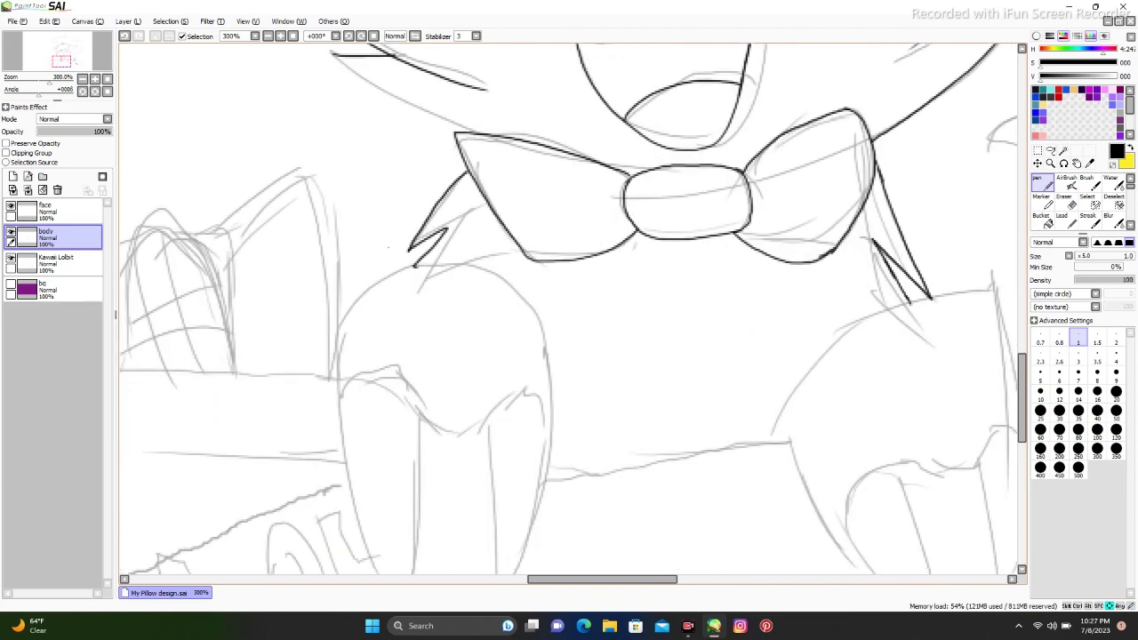
# - Ink the full rounded outline of the left paw hanging over the box edge
pyautogui.moveTo(389, 464); pyautogui.dragTo(433, 170)
pyautogui.moveTo(562, 229); pyautogui.dragTo(529, 489)
pyautogui.press('e')
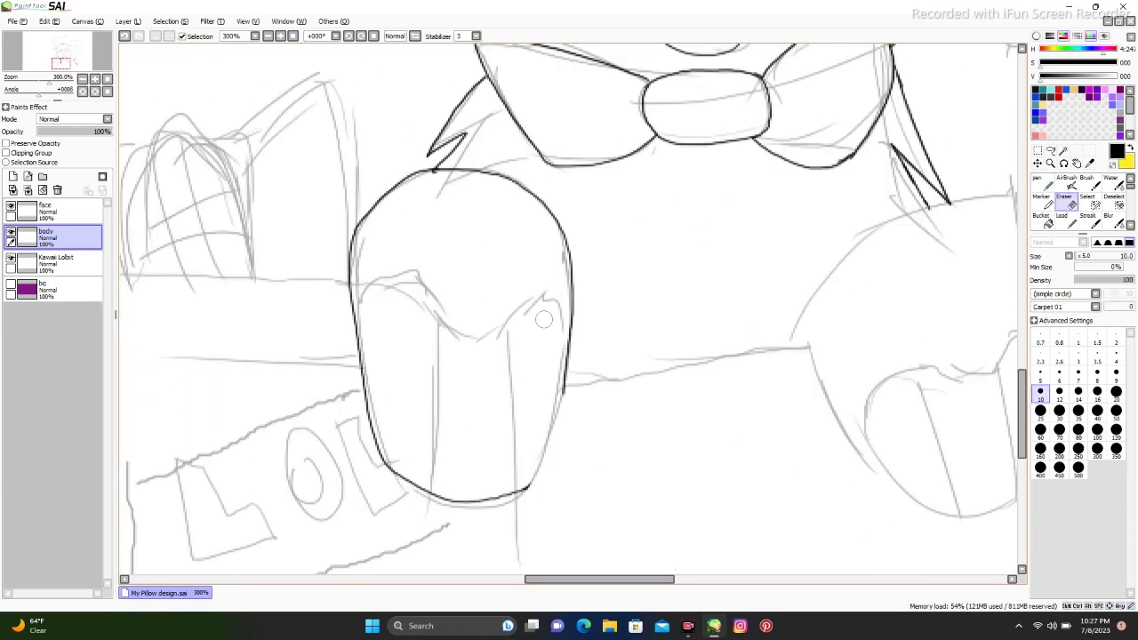
pyautogui.press('n')
pyautogui.moveTo(561, 391); pyautogui.dragTo(528, 491)
# - Ink the outline of the right paw and clean up its lower curve
pyautogui.hscroll(3, 569, 311)
pyautogui.moveTo(597, 349)
pyautogui.mouseDown()
pyautogui.moveTo(781, 197)
pyautogui.moveTo(793, 522)
pyautogui.moveTo(772, 523)
pyautogui.mouseUp()
pyautogui.moveTo(620, 337); pyautogui.dragTo(805, 532)
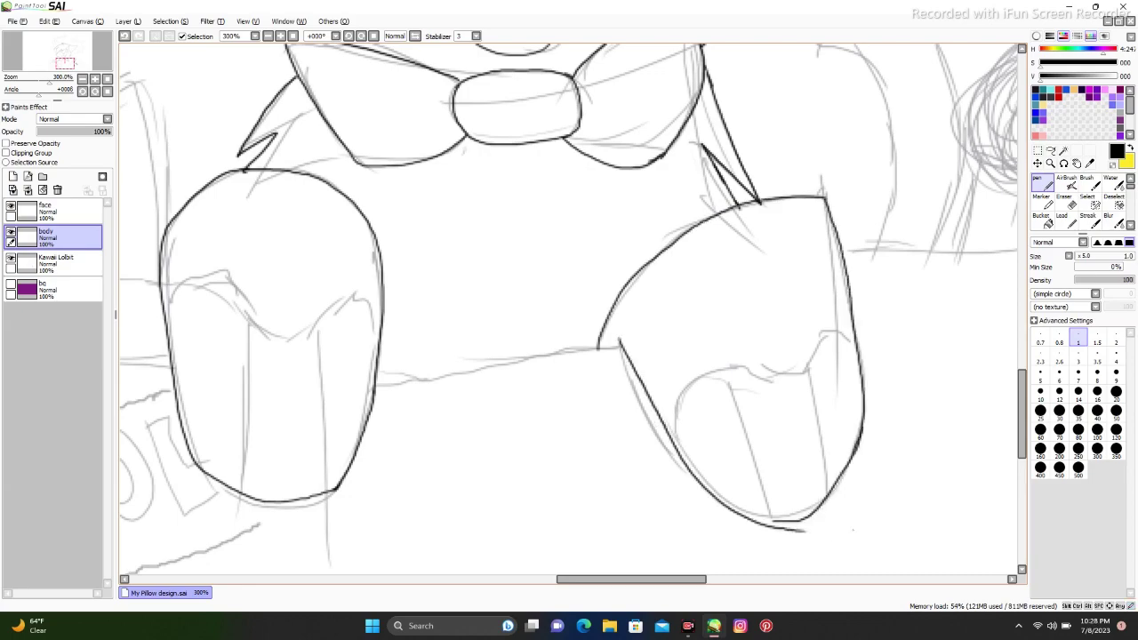
pyautogui.press('Delete')
pyautogui.press('Home')
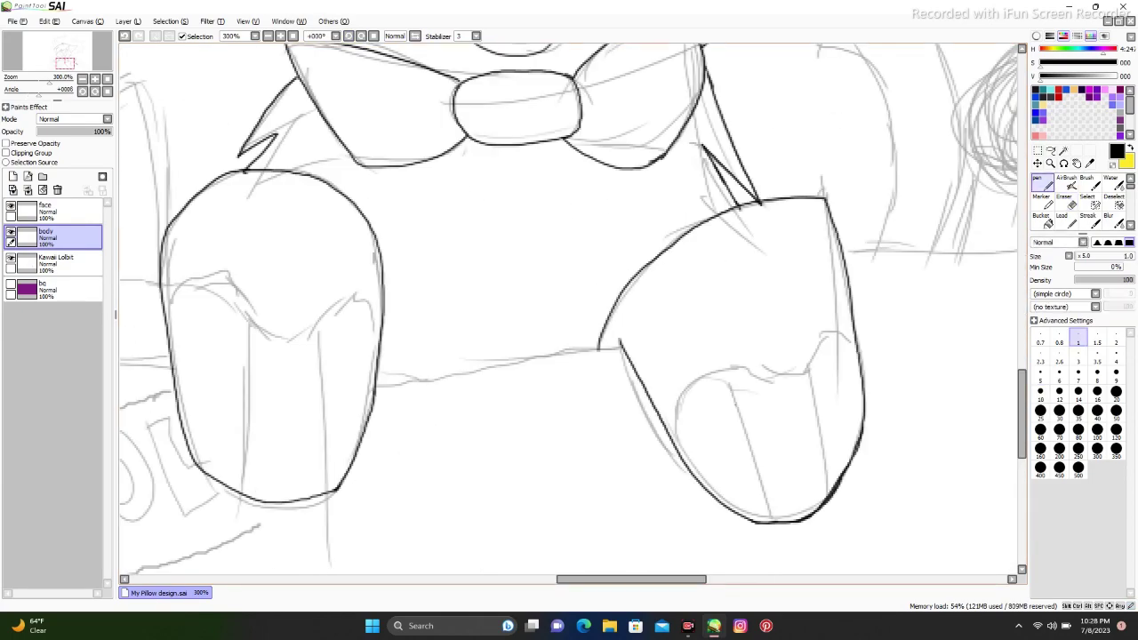
# - Ink the toe lines on the paws and extend the left cheek's fur line down to the bow tie
pyautogui.hscroll(-3, 569, 311)
pyautogui.scroll(5, 569, 311)
pyautogui.press('End')
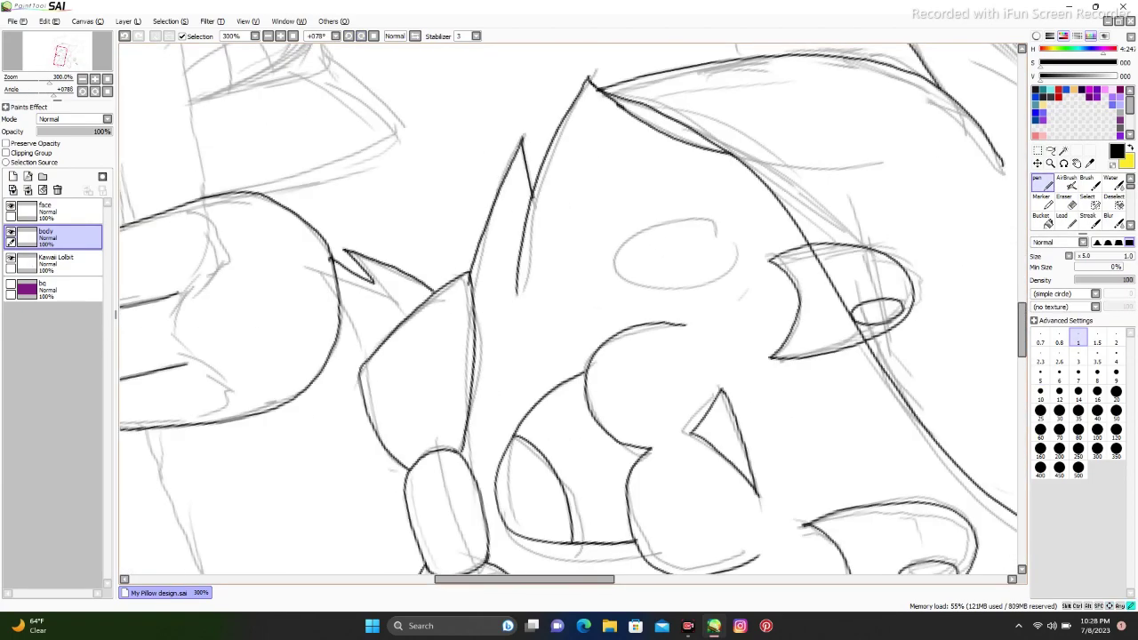
# - Ink the tall left ear's outline and its base, redrawing the outer edge closer to the hair tip
pyautogui.press('-')
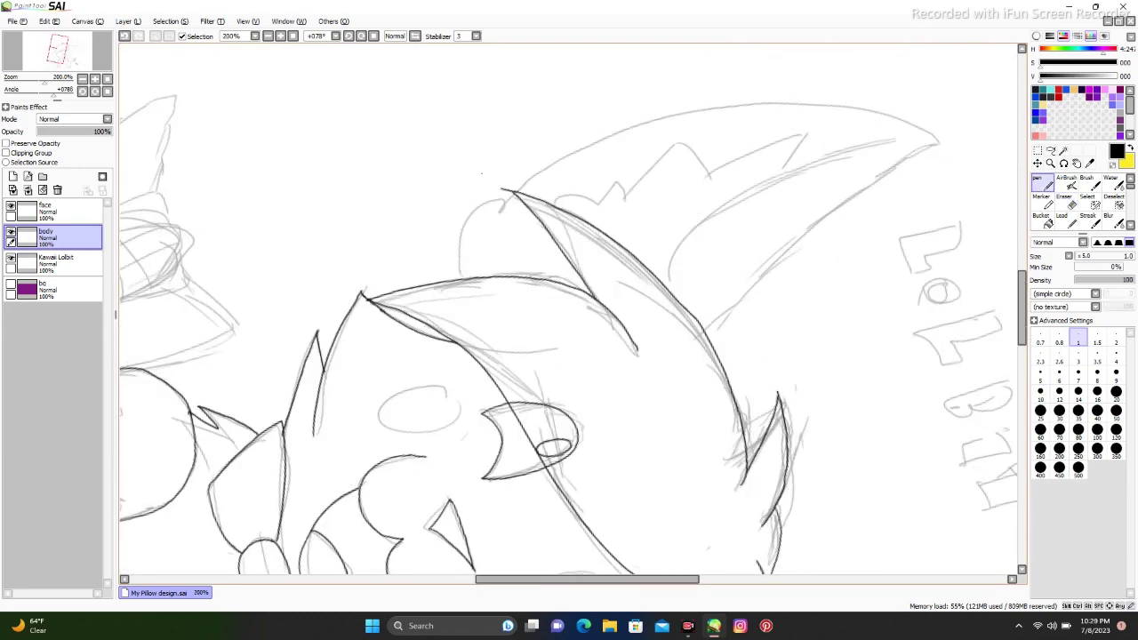
pyautogui.press('Home')
pyautogui.press('-')
pyautogui.press('-')
pyautogui.press('-')
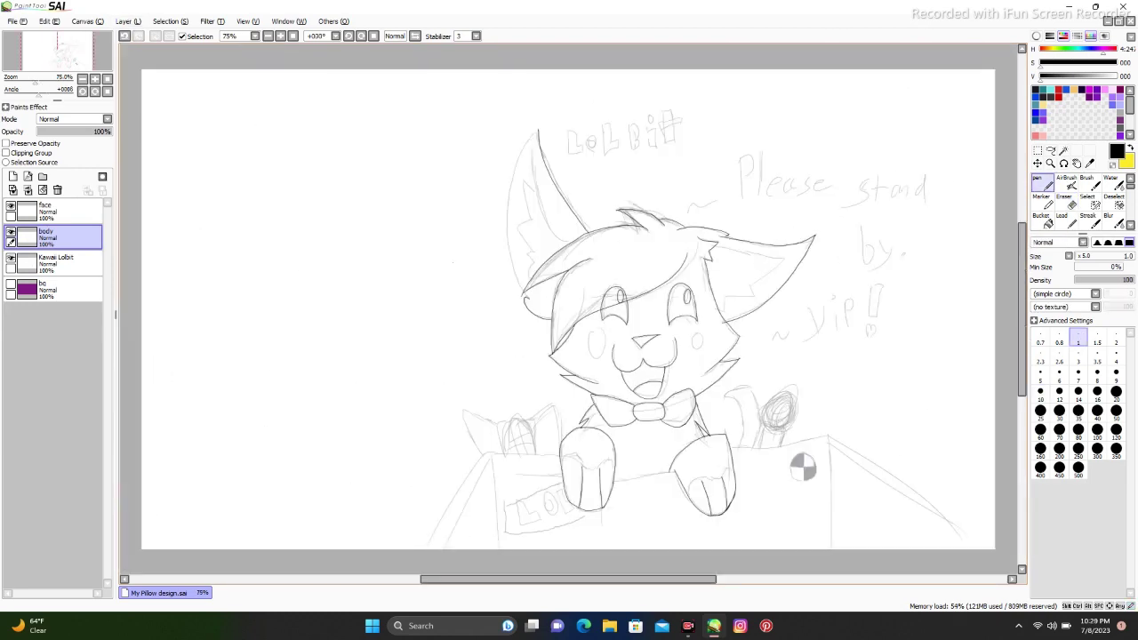
pyautogui.press('+')
pyautogui.press('+')
pyautogui.press('+')
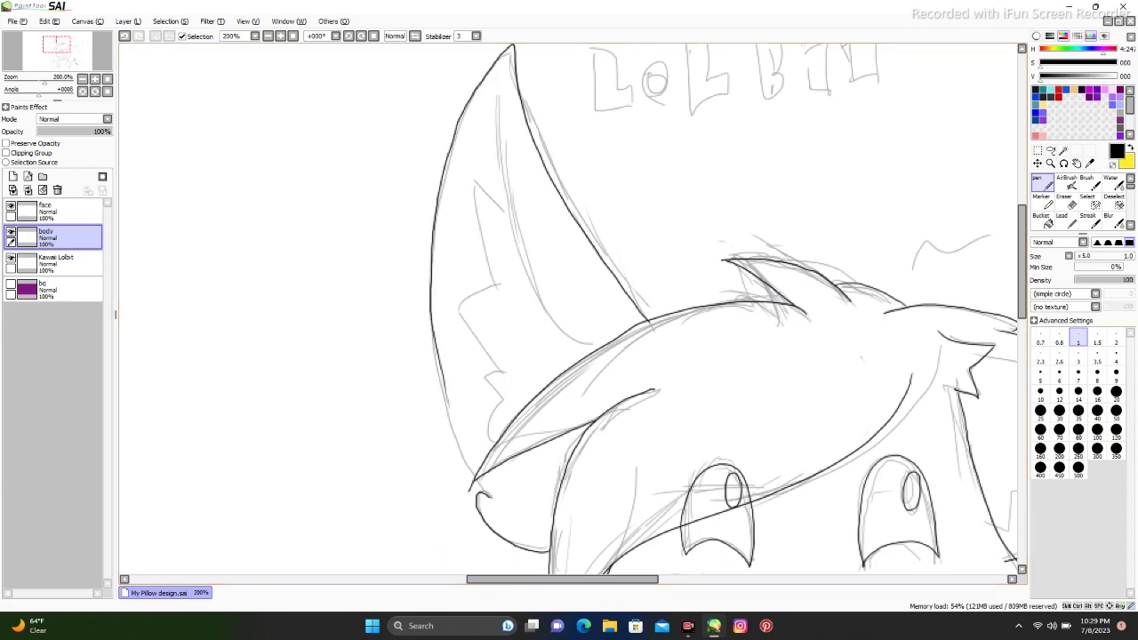
pyautogui.hotkey('ctrl', 'z')
pyautogui.press('e')
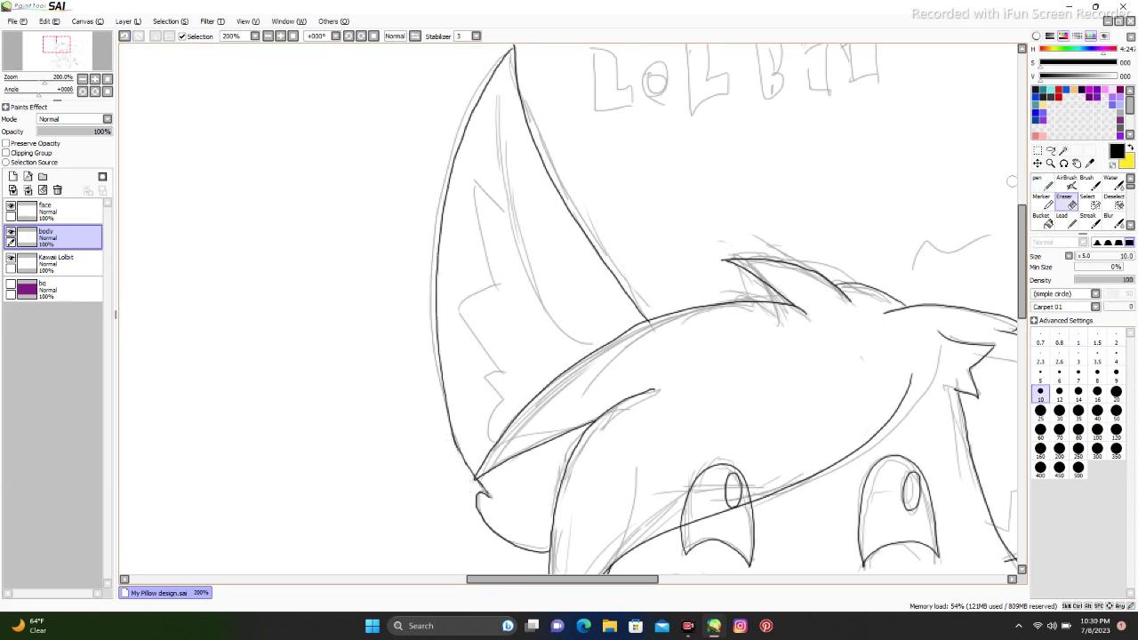
# - Ink the long inner fold line of the left ear and clean up the ear's tip
pyautogui.press('n')
pyautogui.moveTo(499, 69); pyautogui.dragTo(514, 235)
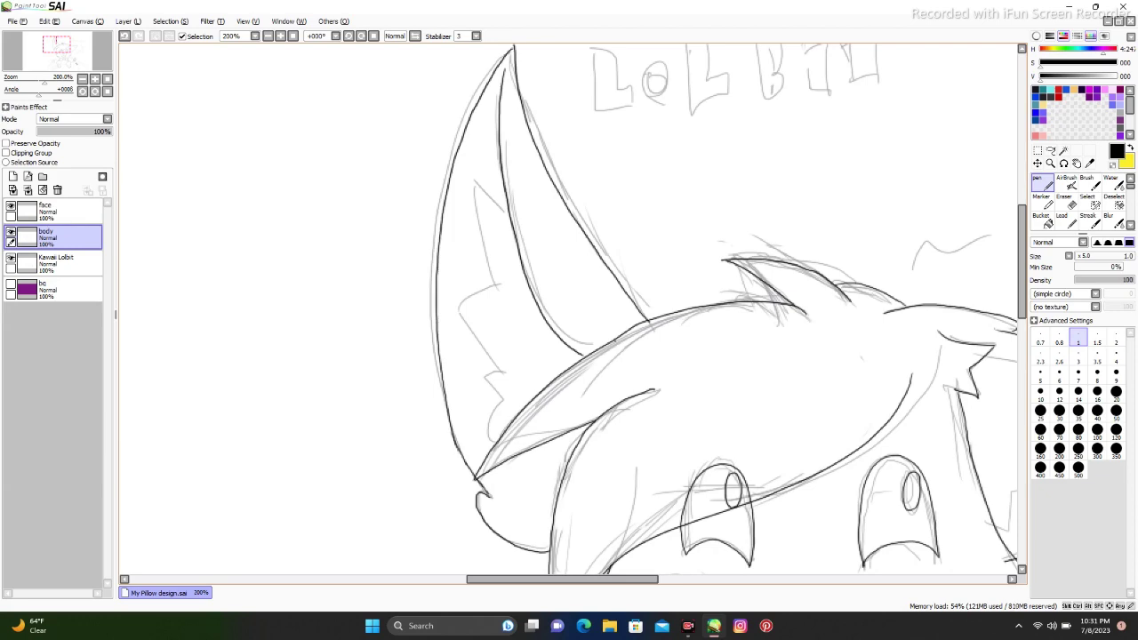
pyautogui.scroll(6, 587, 175)
pyautogui.moveTo(587, 169)
pyautogui.mouseDown()
pyautogui.moveTo(613, 263)
pyautogui.moveTo(622, 444)
pyautogui.mouseUp()
pyautogui.scroll(-5, 613, 320)
pyautogui.press('e')
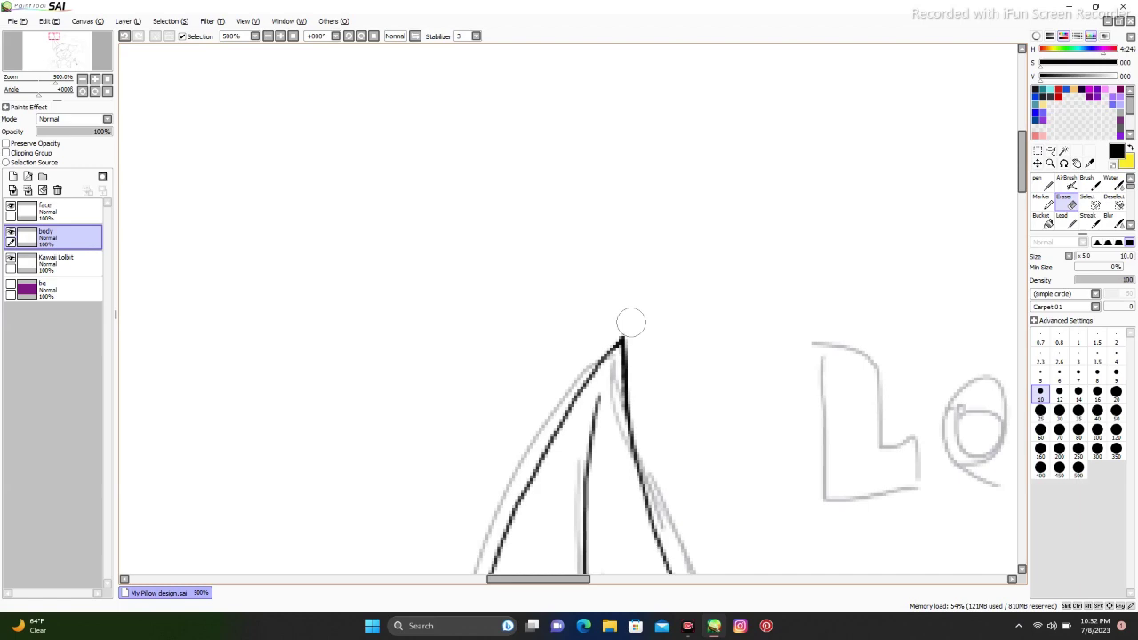
pyautogui.scroll(-4, 631, 322)
pyautogui.scroll(4, 431, 250)
# - Ink the zigzag inner fur edge of the left ear down toward the hair
pyautogui.press('n')
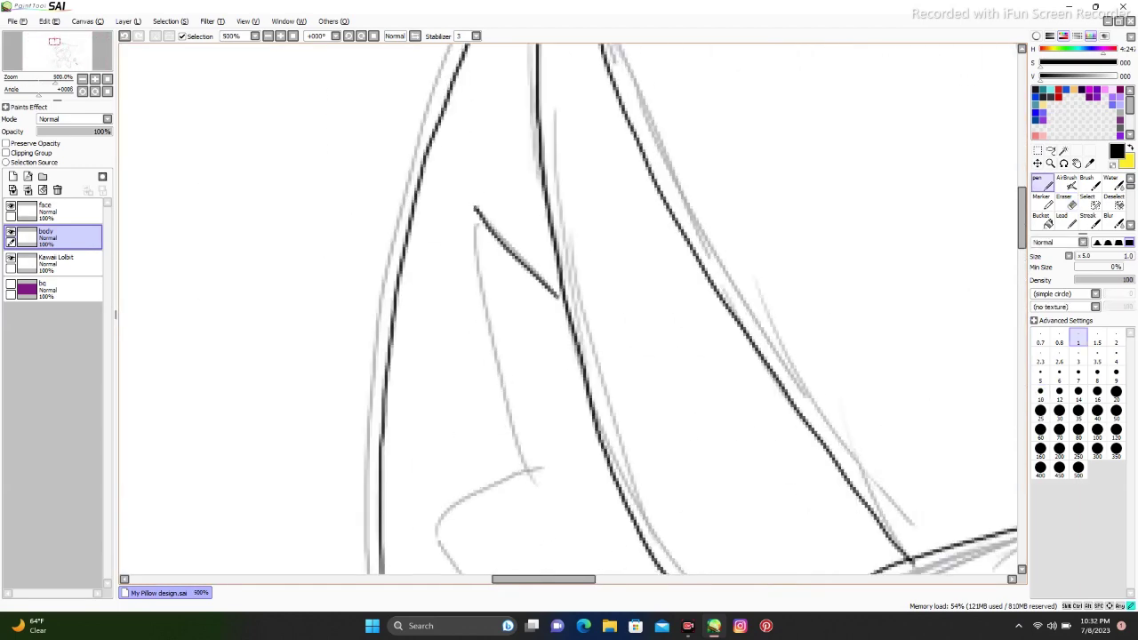
pyautogui.moveTo(475, 210); pyautogui.dragTo(526, 468)
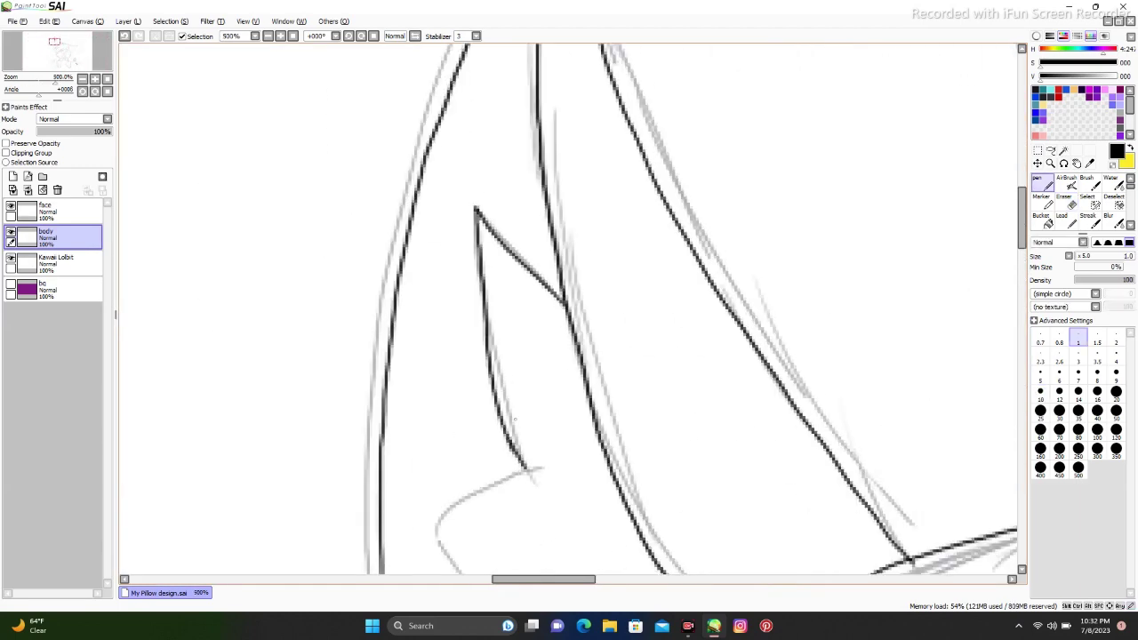
pyautogui.scroll(-5, 514, 418)
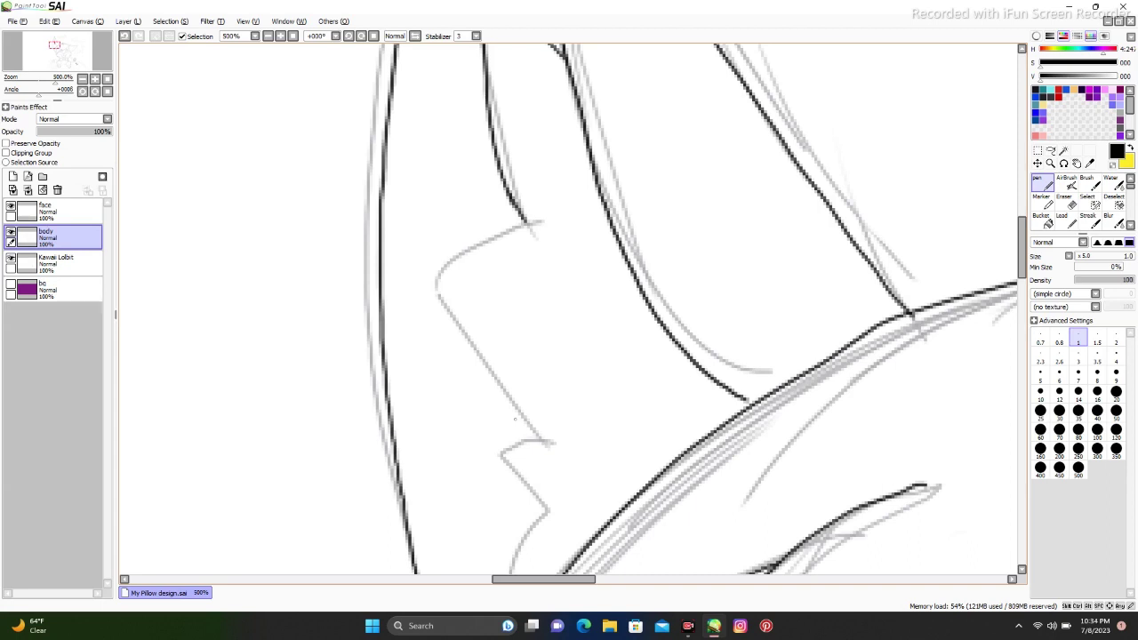
pyautogui.scroll(-5, 703, 537)
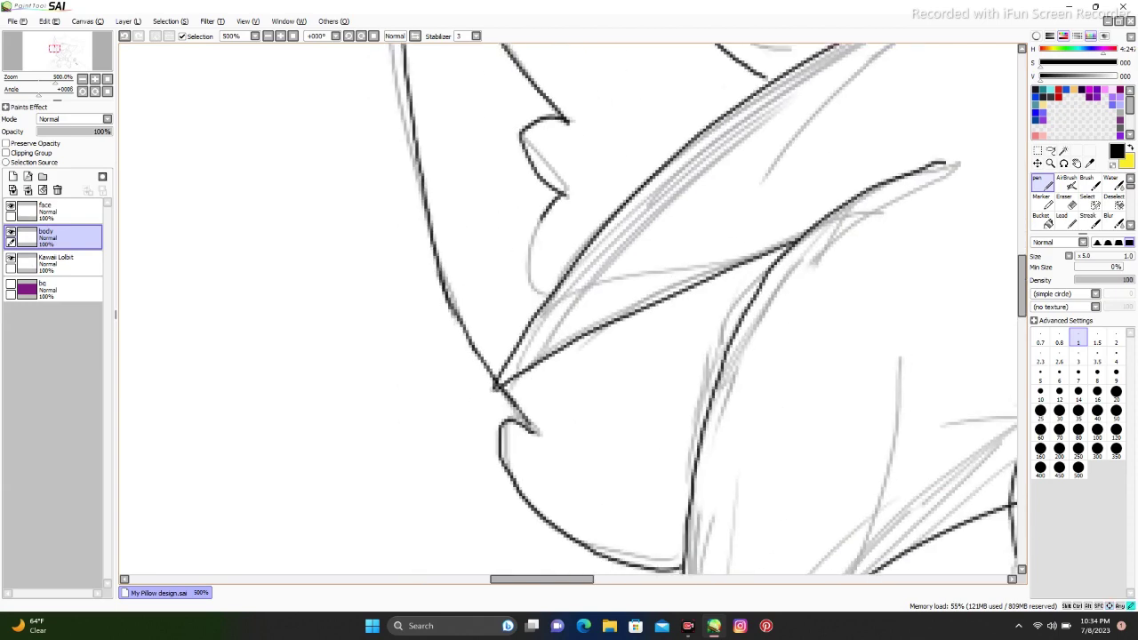
# - Ink the right ear's inner area with a straight upper edge and a jagged lower fur edge
pyautogui.hscroll(10, 569, 311)
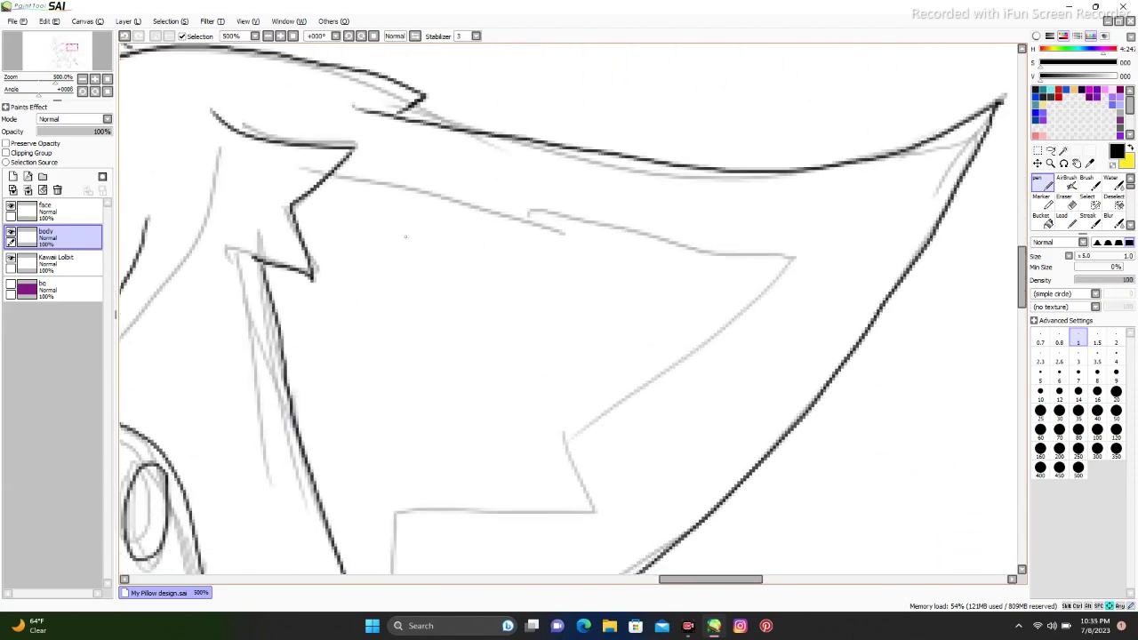
pyautogui.moveTo(329, 101)
pyautogui.mouseDown()
pyautogui.moveTo(459, 134)
pyautogui.moveTo(484, 449)
pyautogui.moveTo(418, 471)
pyautogui.moveTo(807, 190)
pyautogui.mouseUp()
pyautogui.hotkey('ctrl', 'z')
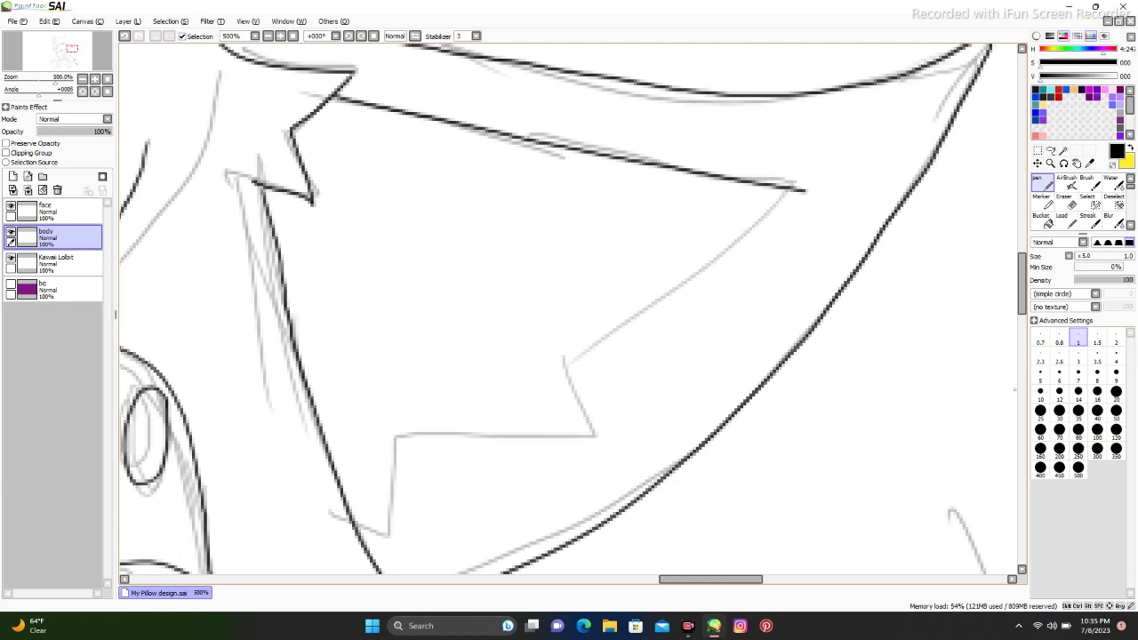
pyautogui.moveTo(806, 190); pyautogui.dragTo(351, 505)
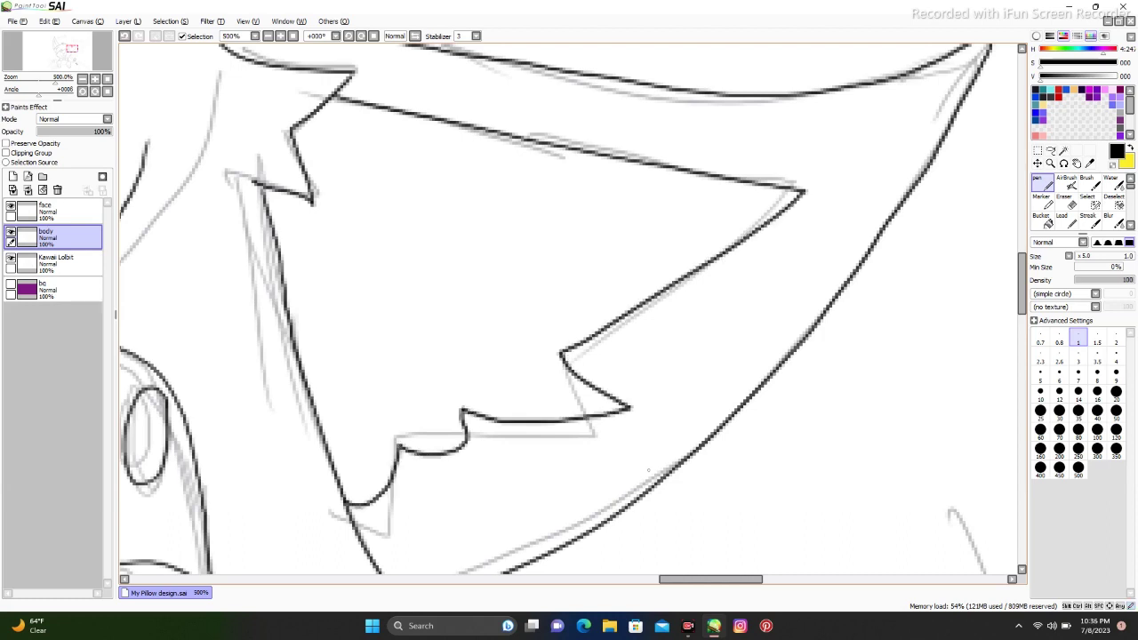
# - Redraw the right ear's inner upper edge as a longer curve closer to the ear tip and extend the lower edge to meet it
pyautogui.scroll(3, 648, 470)
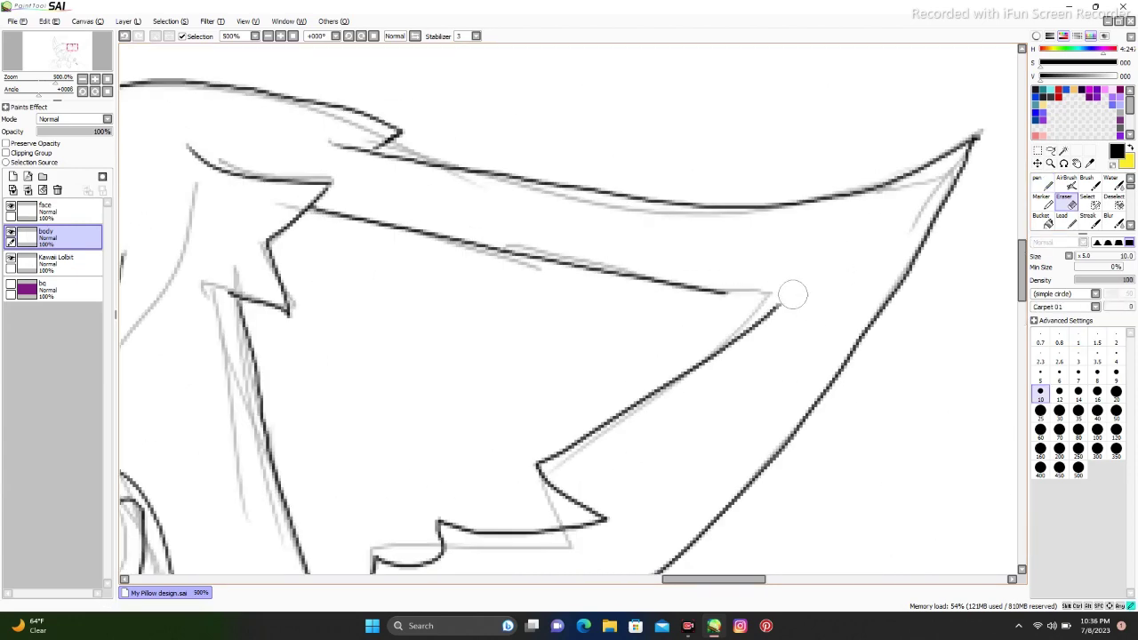
pyautogui.hotkey('ctrl', 'z')
pyautogui.moveTo(308, 208)
pyautogui.mouseDown()
pyautogui.moveTo(858, 253)
pyautogui.moveTo(772, 311)
pyautogui.mouseUp()
pyautogui.press('e')
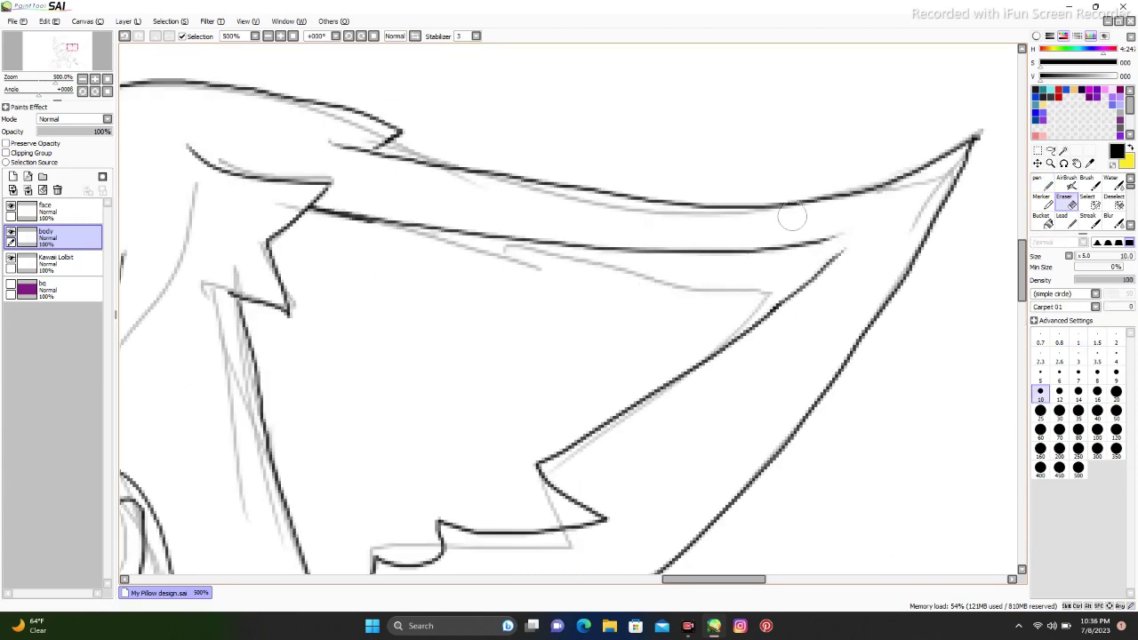
pyautogui.press('n')
pyautogui.moveTo(822, 242); pyautogui.dragTo(876, 220)
pyautogui.press('e')
pyautogui.scroll(-5, 771, 294)
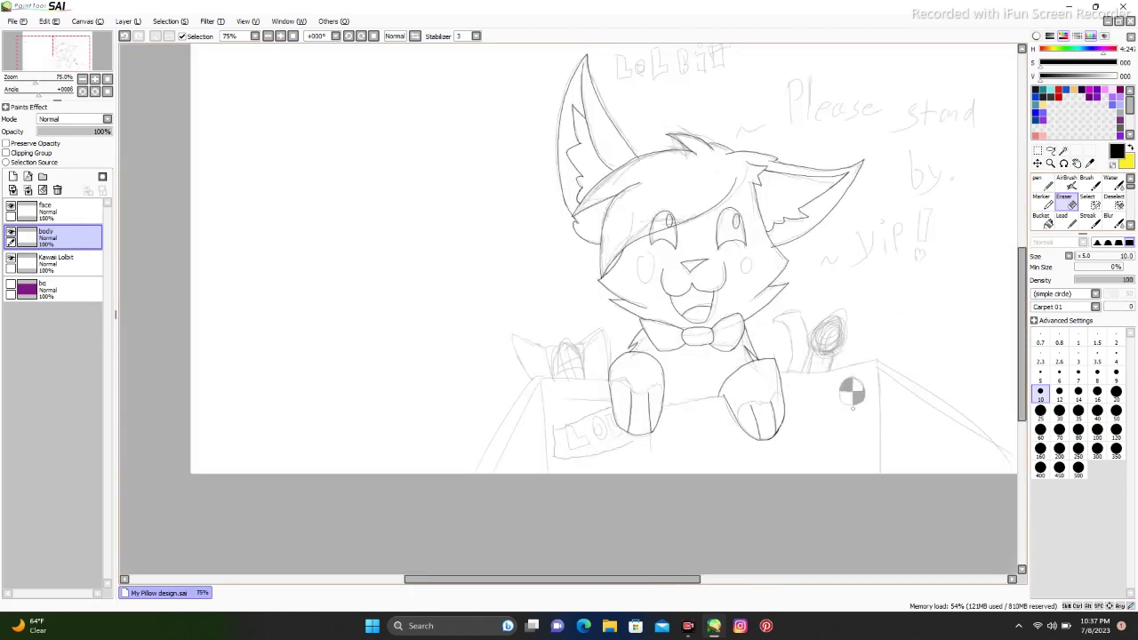
pyautogui.scroll(3, 757, 415)
pyautogui.scroll(-4, 472, 385)
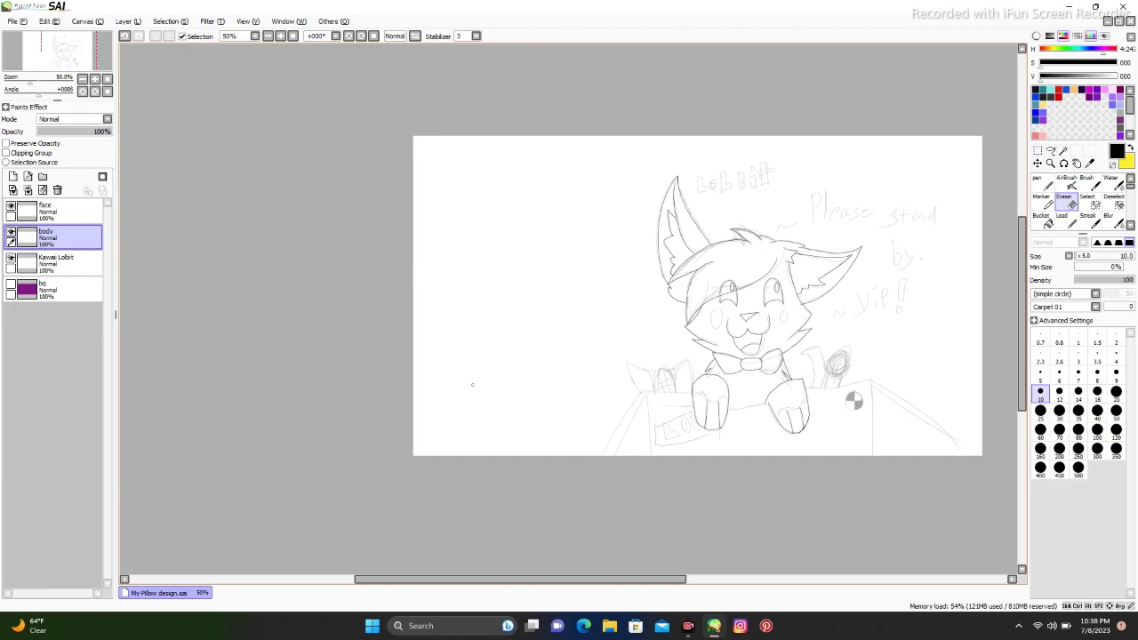
# - Add a layer named "Lolbit Box" directly above the sketch layer
pyautogui.click(12, 189)
pyautogui.doubleClick(52, 264)
pyautogui.write('Lolbit Box')
pyautogui.press('Return')
# - Ink the box's straight upper edge with a size 2 pen and erase the part crossing the character
pyautogui.scroll(3, 472, 385)
pyautogui.press('n')
pyautogui.click(1116, 338)
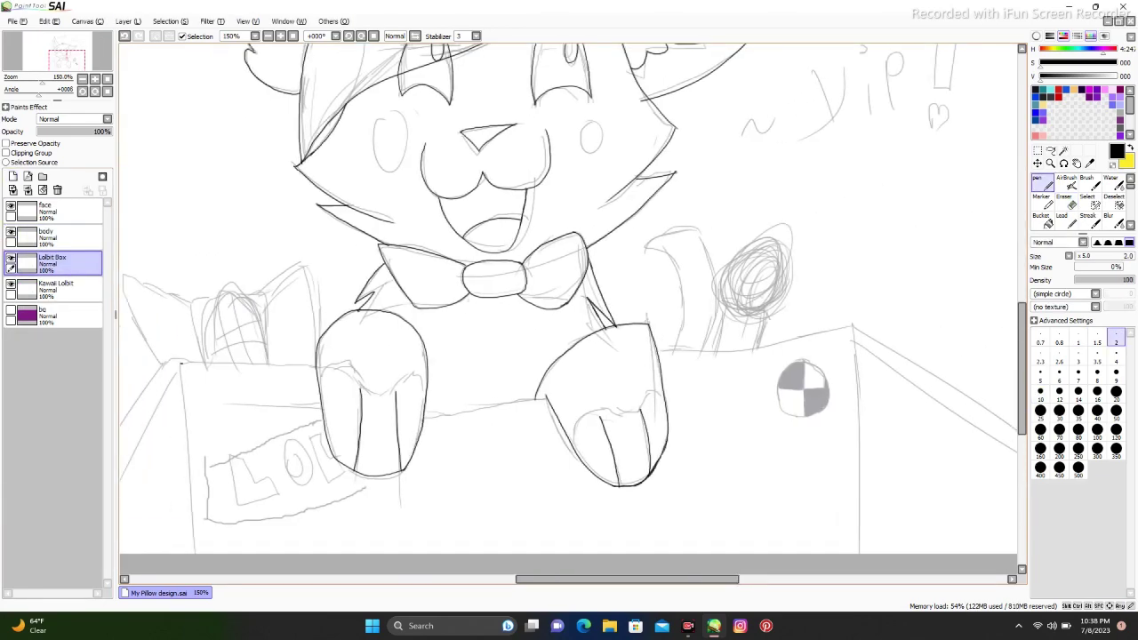
pyautogui.keyDown('shift'); pyautogui.click(851, 330); pyautogui.keyUp('shift')
pyautogui.press('e')
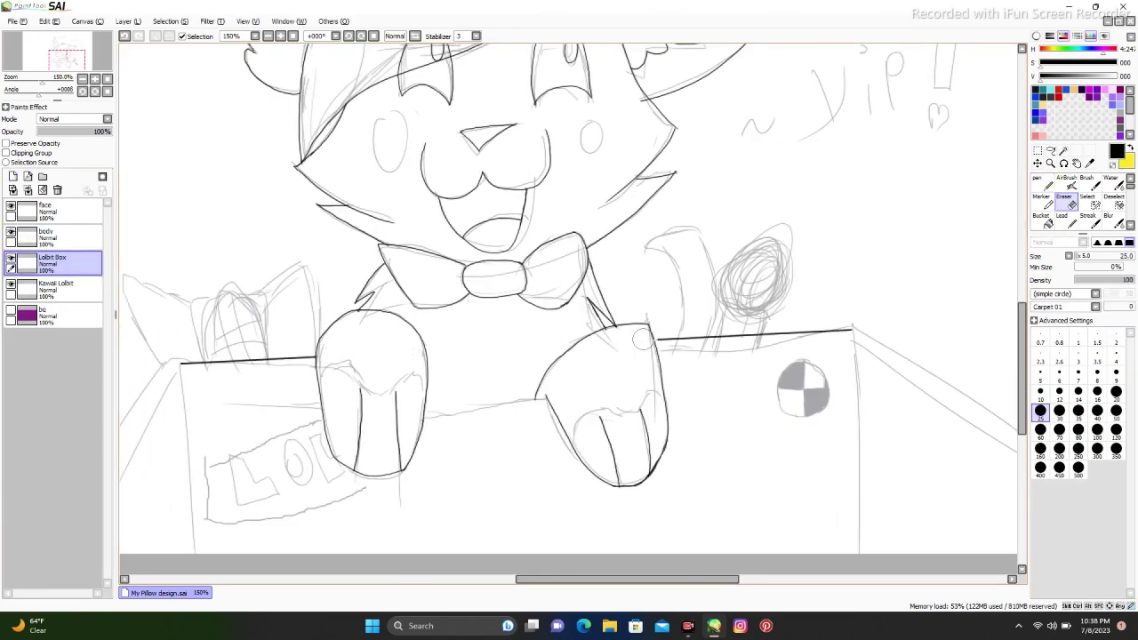
# - Ink a jagged torn edge of the box between the two paws
pyautogui.scroll(3, 642, 339)
pyautogui.scroll(-1, 622, 343)
pyautogui.press('n')
pyautogui.moveTo(627, 448); pyautogui.dragTo(393, 429)
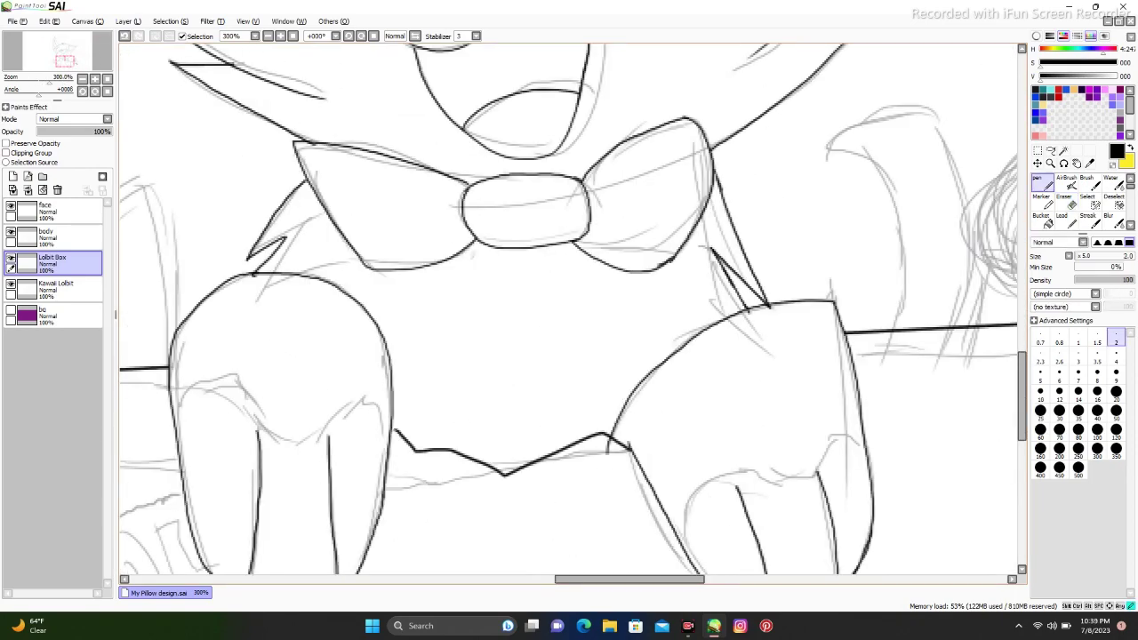
pyautogui.scroll(3, 579, 325)
pyautogui.click(44, 235)
pyautogui.scroll(-2, 579, 325)
pyautogui.click(1062, 151)
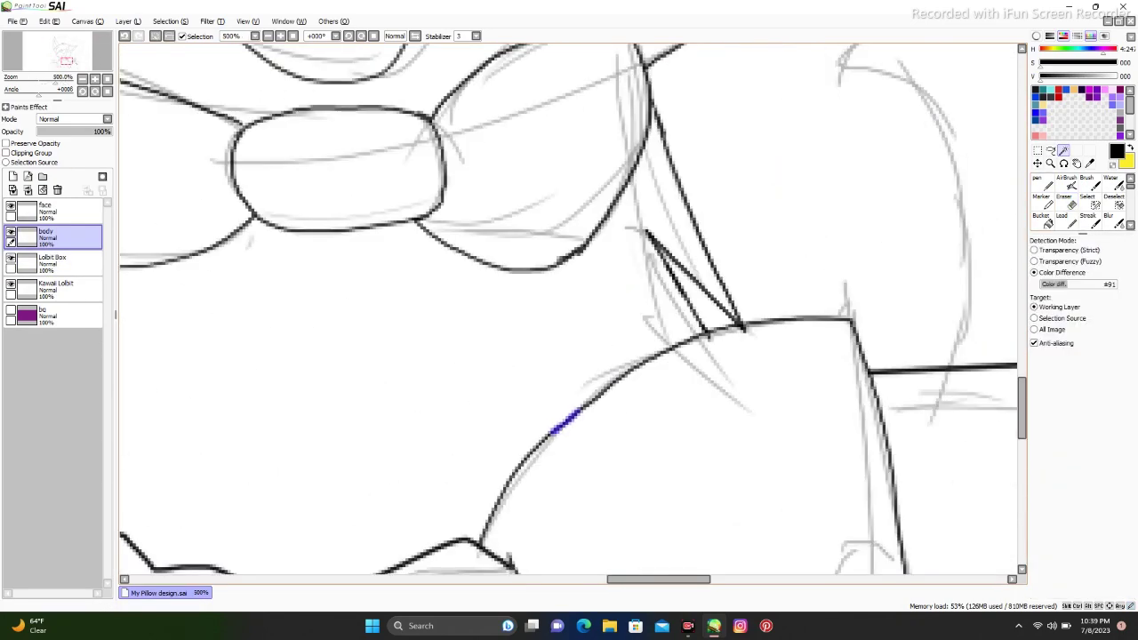
pyautogui.click(356, 356)
pyautogui.scroll(-3, 569, 311)
pyautogui.hotkey('ctrl', 'd')
pyautogui.scroll(3, 569, 312)
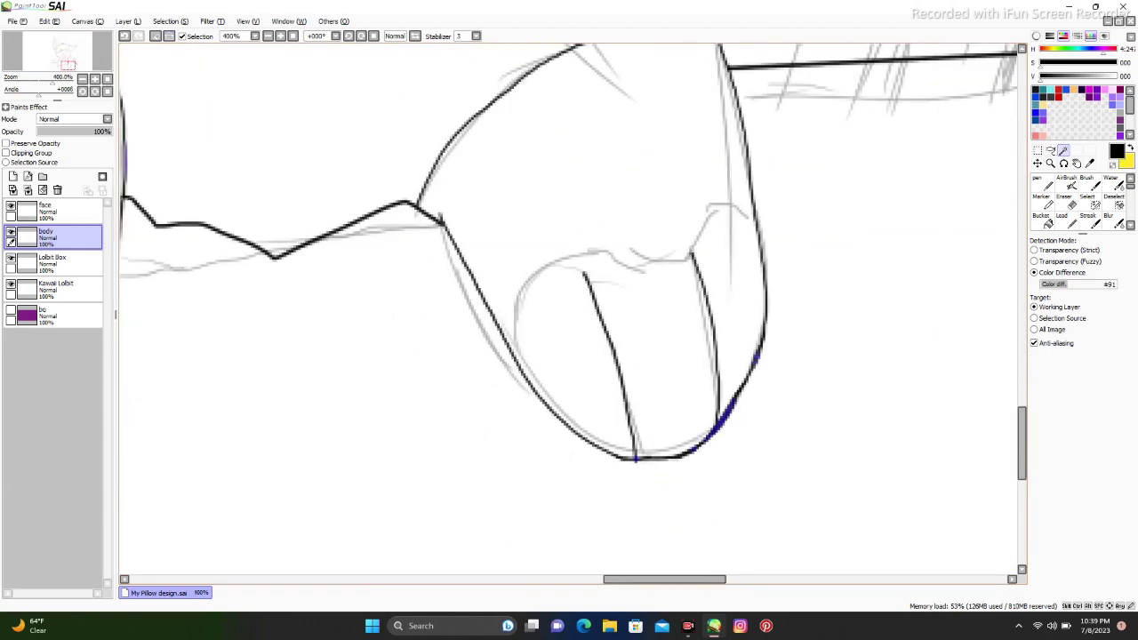
# - Fade the body layer by lowering its opacity, and make the Lolbit Box layer active for the pen
pyautogui.moveTo(106, 132); pyautogui.dragTo(63, 132)
pyautogui.press('n')
pyautogui.click(44, 260)
# - Connect the box's upper edge to the jagged edge with lines running down and back up behind each paw
pyautogui.scroll(1, 569, 311)
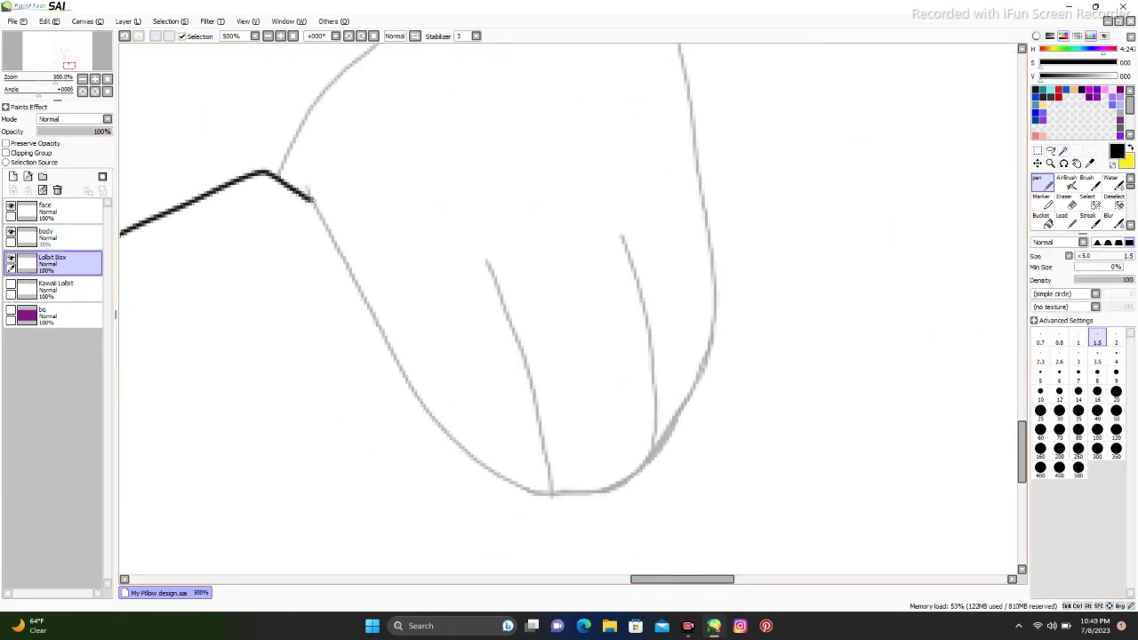
pyautogui.scroll(2, 569, 311)
pyautogui.hscroll(-6, 569, 311)
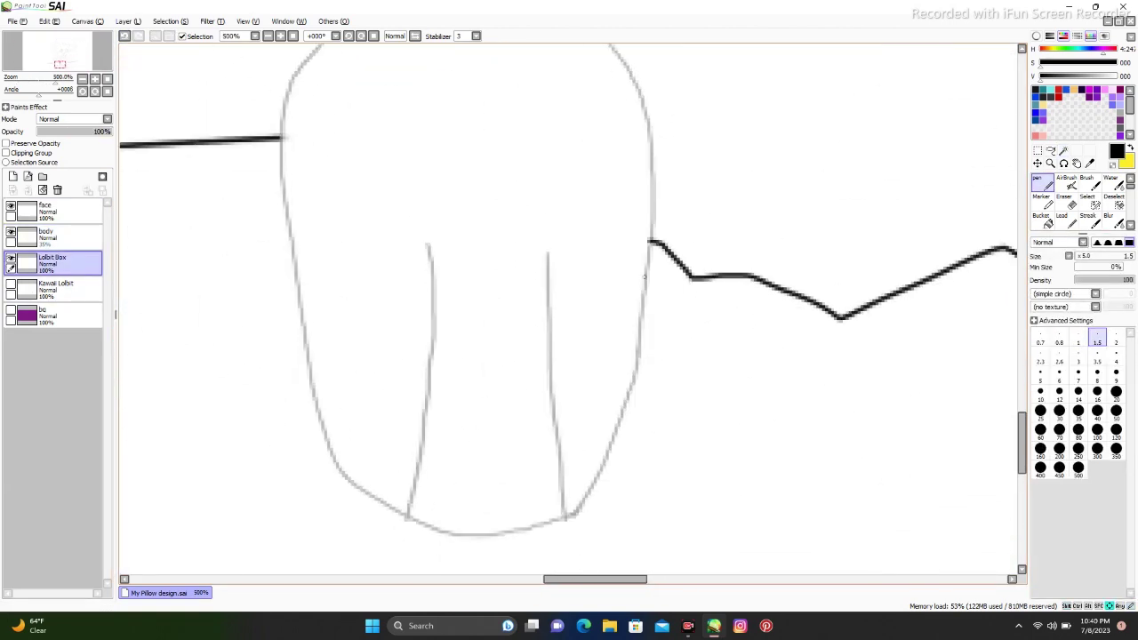
pyautogui.moveTo(279, 139)
pyautogui.mouseDown()
pyautogui.moveTo(356, 457)
pyautogui.moveTo(649, 244)
pyautogui.mouseUp()
pyautogui.scroll(-5, 569, 311)
pyautogui.scroll(4, 569, 311)
pyautogui.press(']')
# - Ink the box's vertical side edges and the slanted double lines of its left flap down to the canvas edge
pyautogui.hscroll(-2, 569, 311)
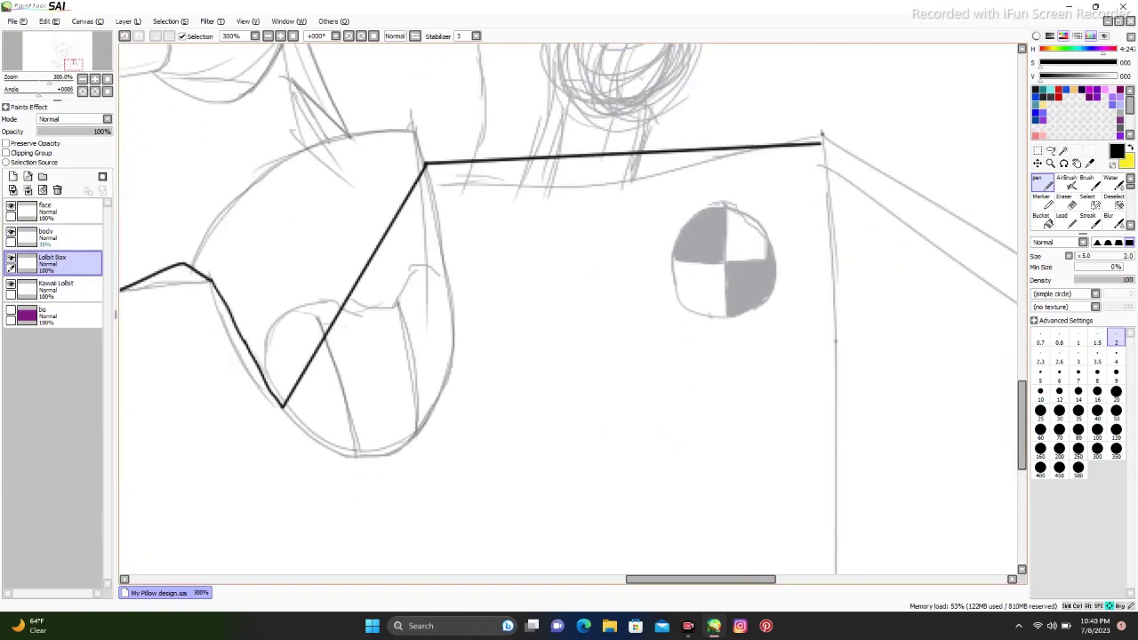
pyautogui.scroll(-2, 569, 311)
pyautogui.scroll(4, 569, 311)
pyautogui.scroll(-2, 569, 312)
pyautogui.scroll(1, 569, 312)
pyautogui.moveTo(503, 51); pyautogui.dragTo(325, 437)
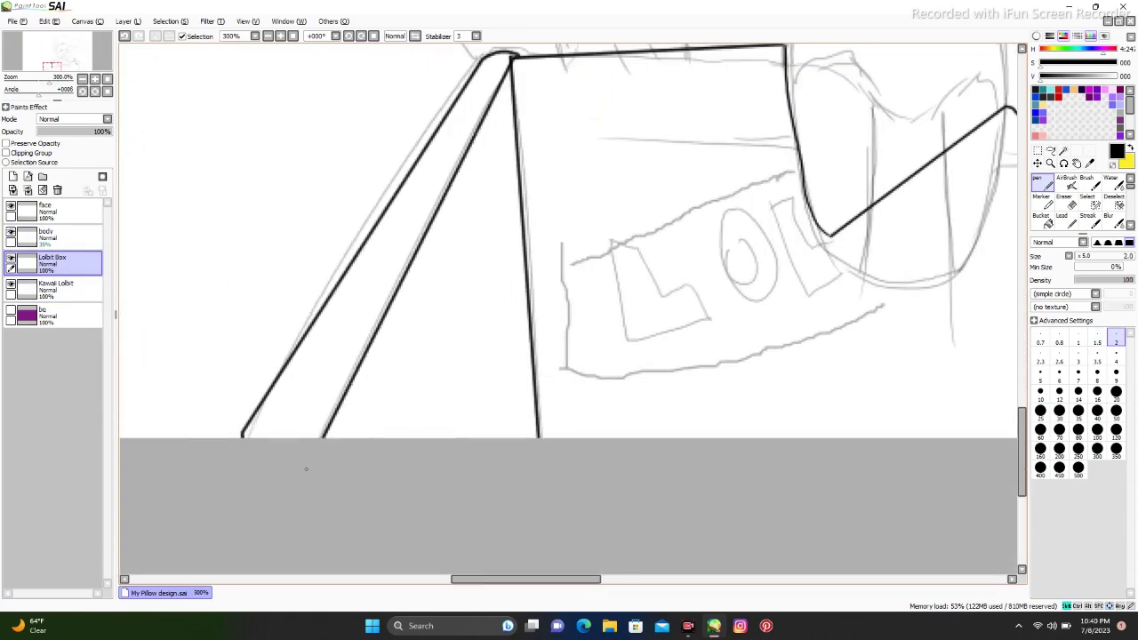
# - Ink the slanted double lines of the box's right flap from the corner outward
pyautogui.scroll(-3, 569, 312)
pyautogui.moveTo(298, 238); pyautogui.dragTo(621, 456)
pyautogui.scroll(2, 569, 311)
pyautogui.scroll(-3, 569, 312)
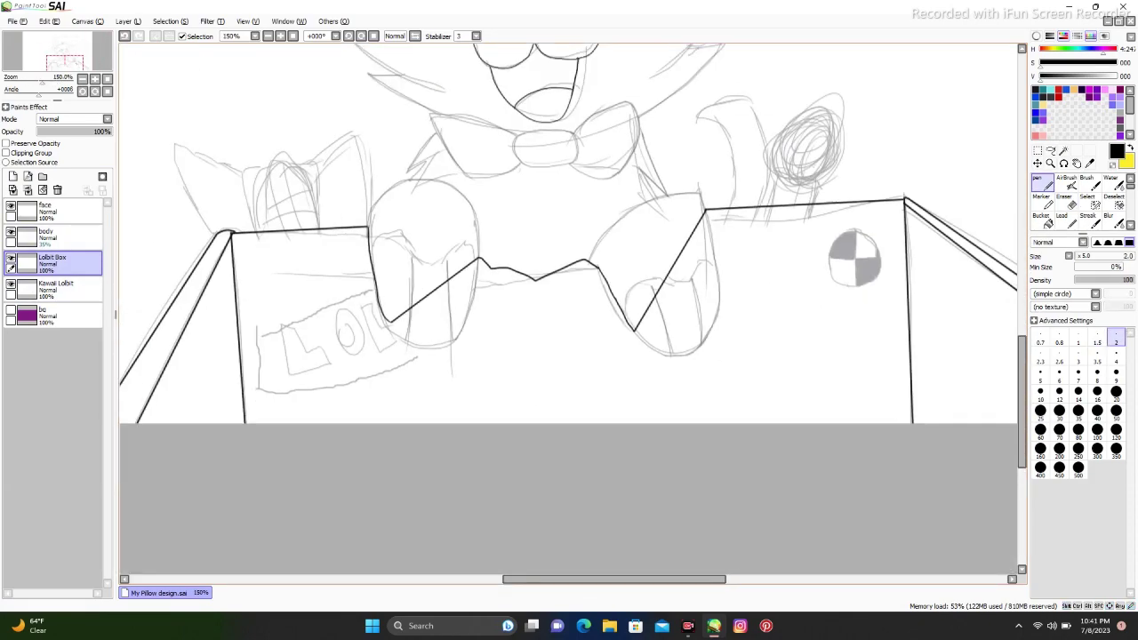
# - Ink the box's straight back edge across the full width behind the character
pyautogui.scroll(3, 569, 311)
pyautogui.hscroll(-2, 569, 312)
pyautogui.press('e')
pyautogui.scroll(-2, 720, 281)
pyautogui.hscroll(-2, 261, 363)
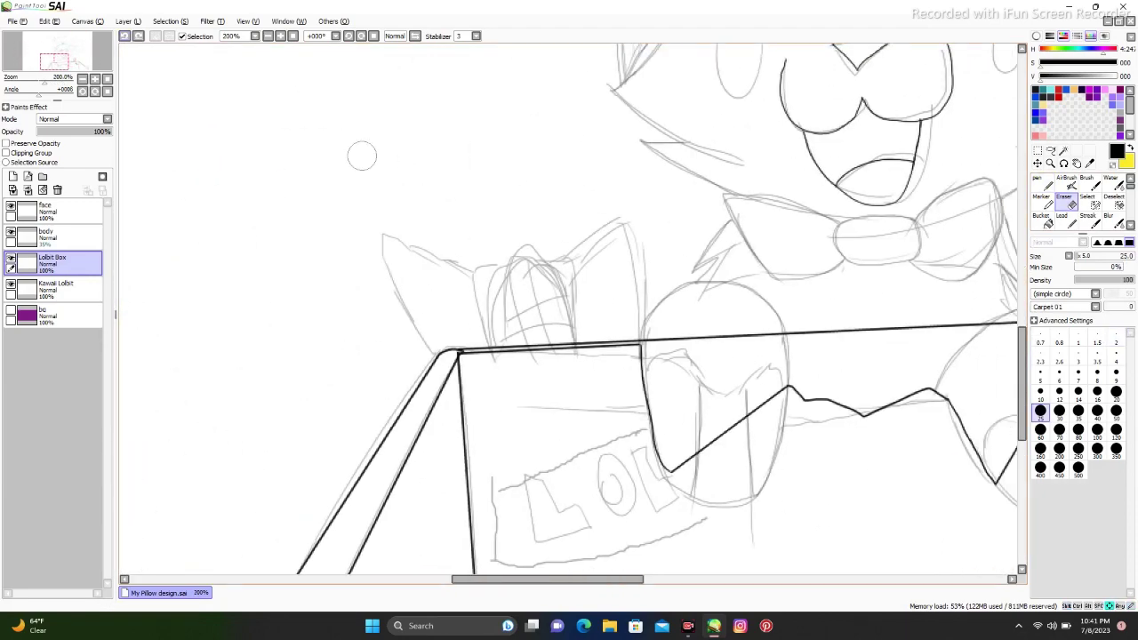
# - Add a layer named "lolbit's Stuff" above the Lolbit Box layer
pyautogui.scroll(2, 363, 155)
pyautogui.write("lolbit's Stuf")
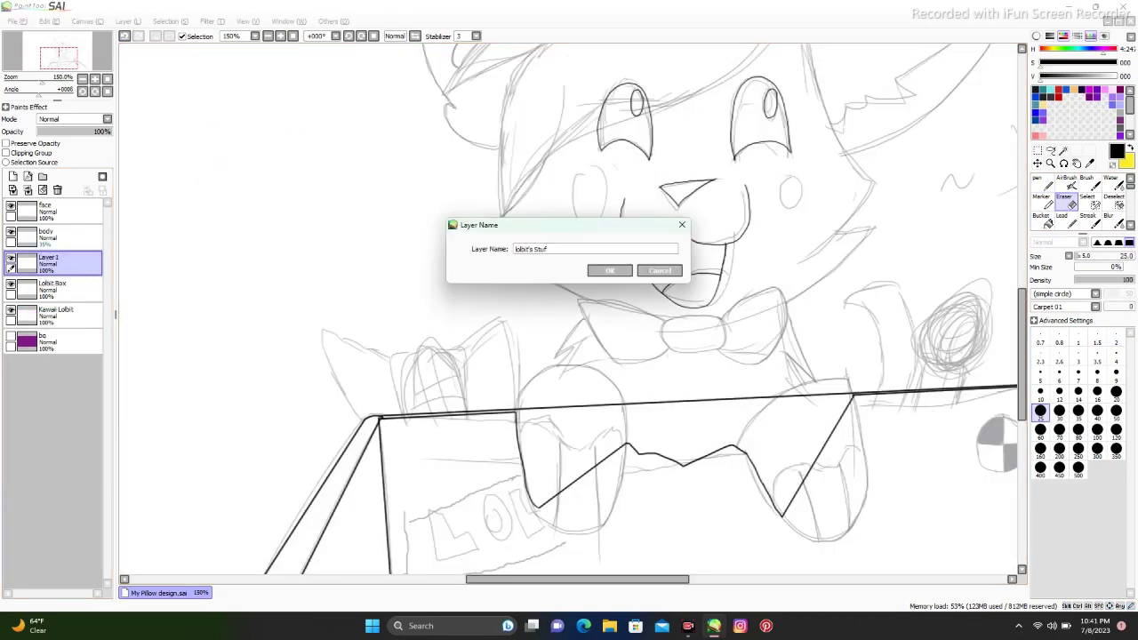
pyautogui.write('f')
pyautogui.press('Return')
# - Stamp a solid black circle with a size 100 pen over the scribbled round head sketched right of the character
pyautogui.scroll(-2, 569, 311)
pyautogui.scroll(4, 711, 253)
pyautogui.click(1077, 429)
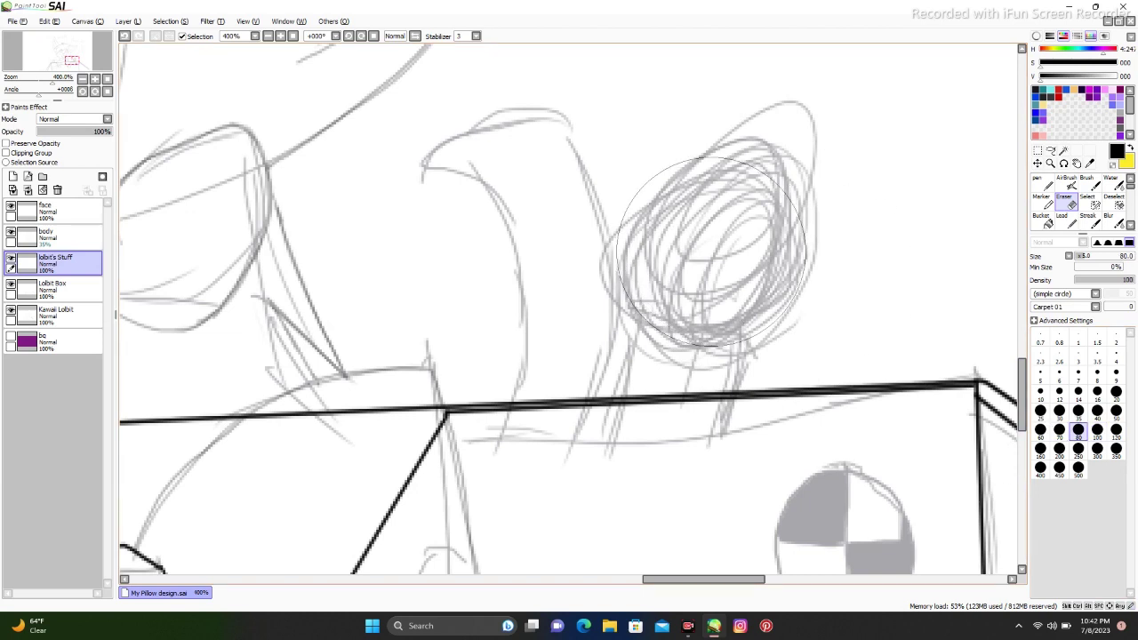
pyautogui.click(1043, 183)
pyautogui.click(1097, 429)
pyautogui.click(708, 243)
# - Ink the two sides of the stand below the black circle down to the box's edge with a size 1 pen
pyautogui.click(1078, 340)
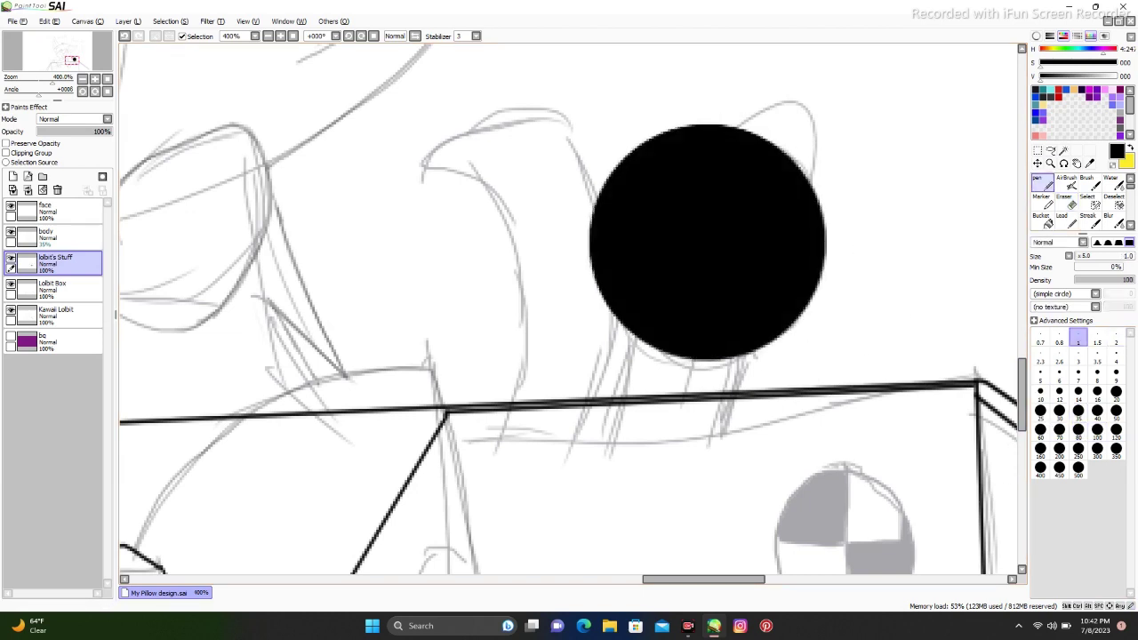
pyautogui.moveTo(587, 391)
pyautogui.mouseDown()
pyautogui.moveTo(757, 335)
pyautogui.moveTo(761, 372)
pyautogui.mouseUp()
pyautogui.hotkey('ctrl', 'z')
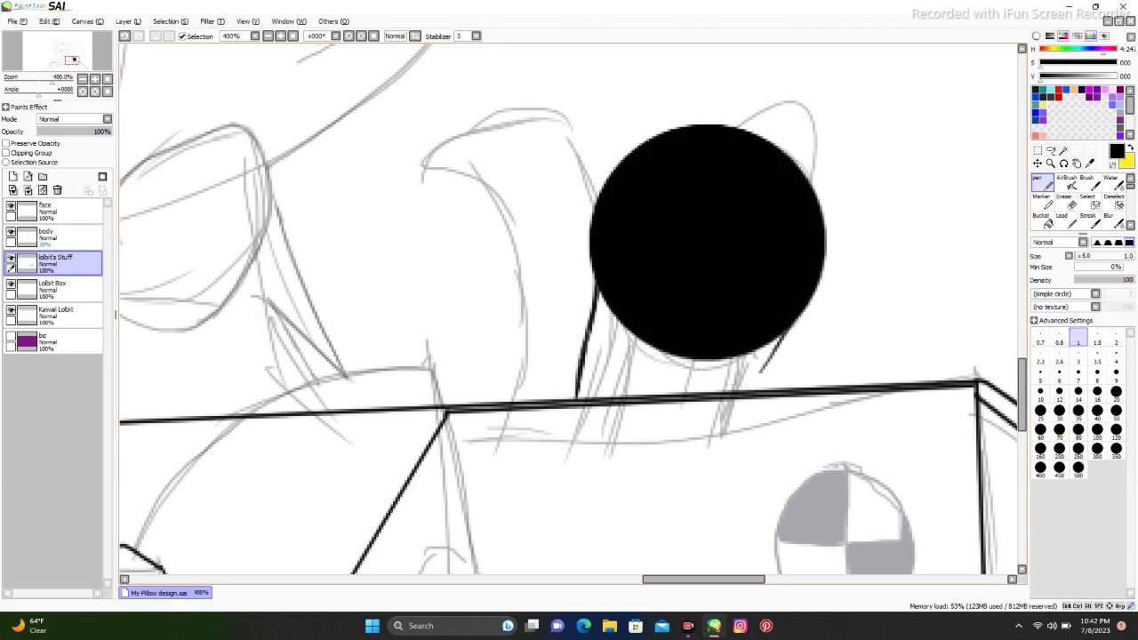
pyautogui.moveTo(549, 374)
pyautogui.mouseDown()
pyautogui.moveTo(534, 392)
pyautogui.moveTo(543, 266)
pyautogui.moveTo(548, 298)
pyautogui.mouseUp()
# - Hollow out the black circle into a thin ring with a size 95 eraser
pyautogui.press('e')
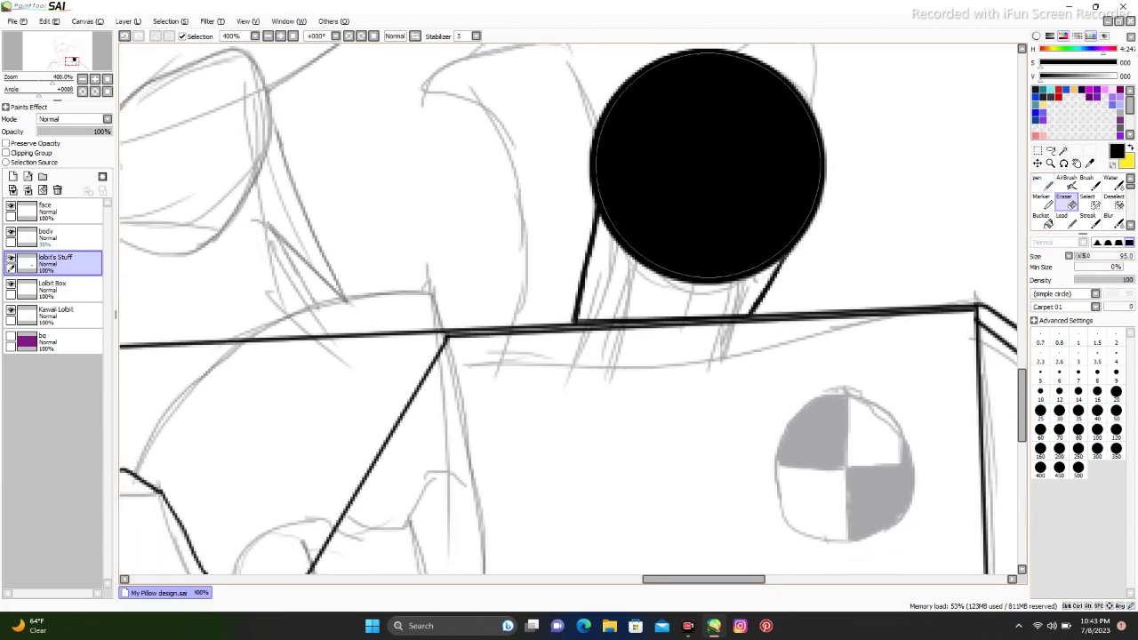
pyautogui.click(708, 166)
pyautogui.scroll(3, 569, 311)
# - Ink a row of slightly curved parallel lines across the right ring with a size 1.5 pen
pyautogui.press('n')
pyautogui.hotkey('ctrl', '+')
pyautogui.moveTo(689, 93)
pyautogui.mouseDown()
pyautogui.moveTo(624, 210)
pyautogui.moveTo(544, 435)
pyautogui.mouseUp()
pyautogui.moveTo(756, 86); pyautogui.dragTo(594, 485)
pyautogui.moveTo(822, 97); pyautogui.dragTo(649, 523)
pyautogui.moveTo(885, 135)
pyautogui.mouseDown()
pyautogui.moveTo(769, 475)
pyautogui.moveTo(710, 548)
pyautogui.mouseUp()
pyautogui.hotkey('ctrl', 'z')
pyautogui.moveTo(930, 183); pyautogui.dragTo(866, 464)
pyautogui.press('Delete')
pyautogui.press('Delete')
pyautogui.press('Delete')
pyautogui.moveTo(696, 86); pyautogui.dragTo(825, 457)
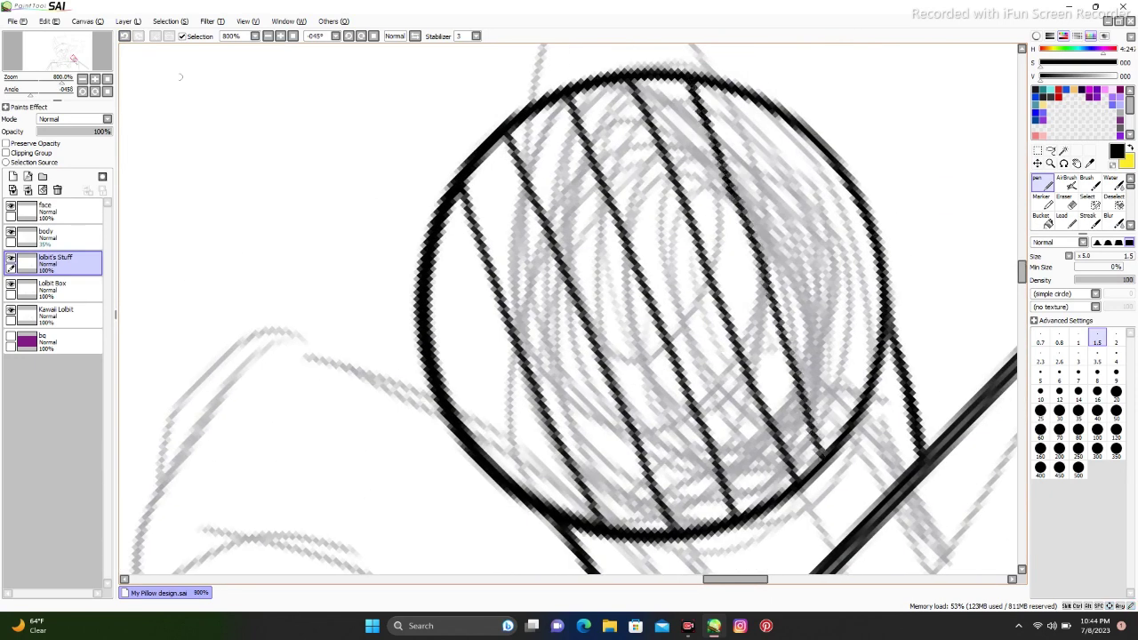
pyautogui.hotkey('ctrl', 'z')
pyautogui.moveTo(743, 95); pyautogui.dragTo(839, 448)
pyautogui.moveTo(802, 222); pyautogui.dragTo(864, 408)
pyautogui.moveTo(434, 251); pyautogui.dragTo(551, 525)
# - Ink curved crossing lines over the right ring's parallel lines to complete its mesh
pyautogui.moveTo(753, 93); pyautogui.dragTo(444, 217)
pyautogui.moveTo(487, 220); pyautogui.dragTo(432, 258)
pyautogui.moveTo(813, 135); pyautogui.dragTo(473, 237)
pyautogui.moveTo(850, 181); pyautogui.dragTo(421, 327)
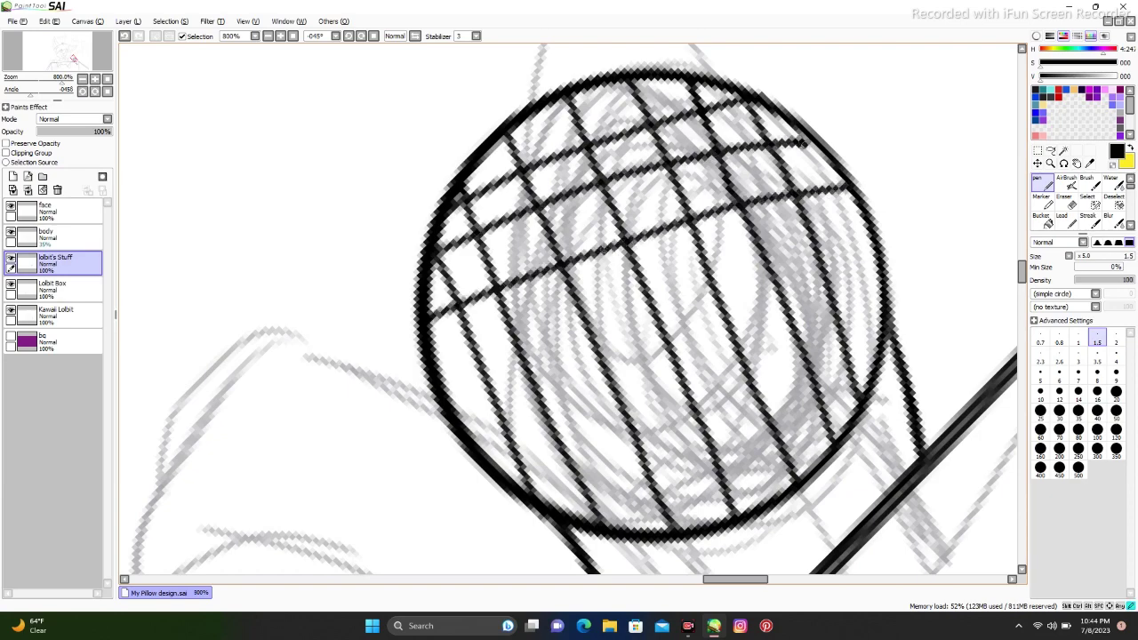
pyautogui.scroll(-1, 421, 327)
pyautogui.moveTo(879, 230); pyautogui.dragTo(434, 353)
pyautogui.moveTo(752, 275); pyautogui.dragTo(450, 391)
pyautogui.scroll(-1, 449, 391)
pyautogui.moveTo(554, 317); pyautogui.dragTo(464, 363)
pyautogui.scroll(-1, 502, 352)
pyautogui.scroll(-2, 502, 353)
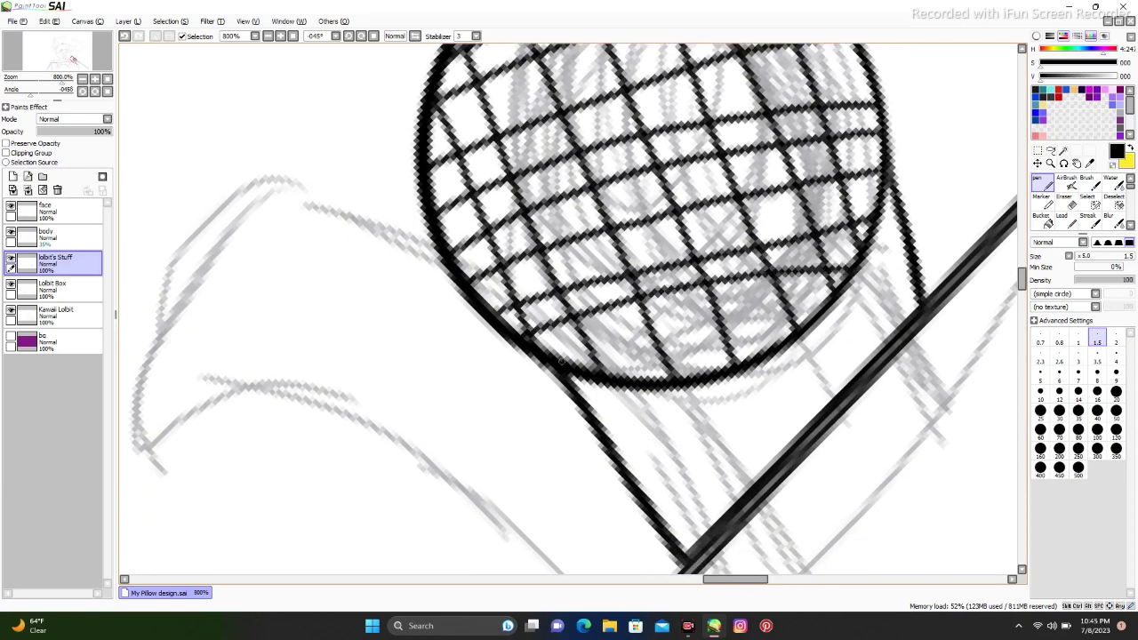
# - Ink the outer and inner curves and the tip of the hook-shaped object beside the right mesh ball
pyautogui.hotkey('ctrl', '-')
pyautogui.press('Home')
pyautogui.hotkey('ctrl', '-')
pyautogui.hotkey('ctrl', '+')
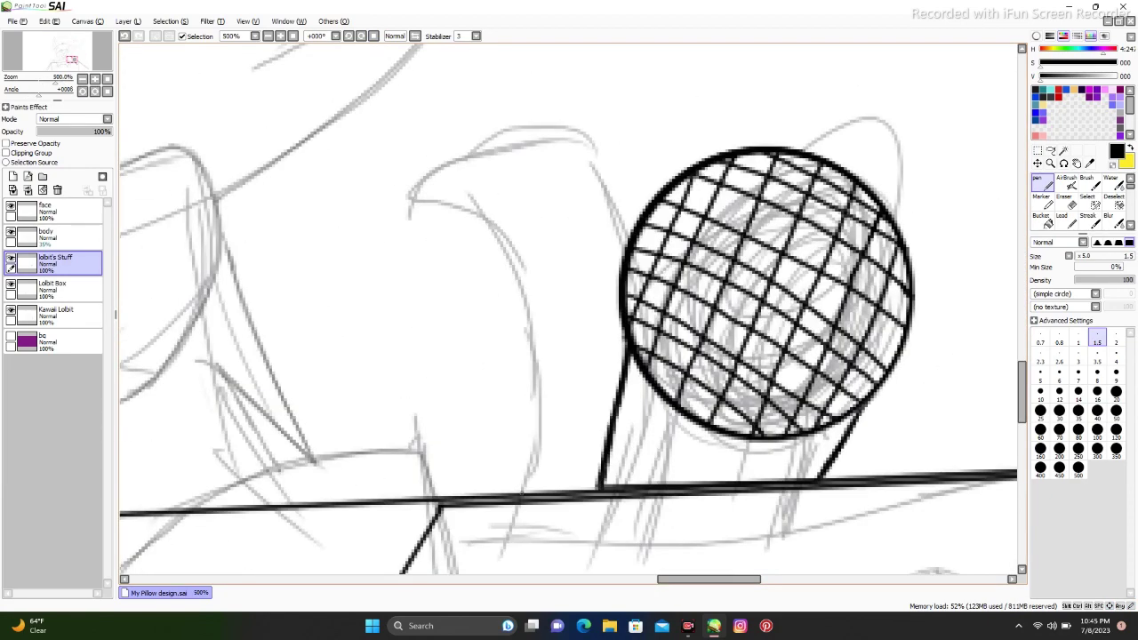
pyautogui.hotkey('ctrl', '+')
pyautogui.moveTo(545, 484)
pyautogui.mouseDown()
pyautogui.moveTo(420, 251)
pyautogui.moveTo(615, 152)
pyautogui.moveTo(646, 250)
pyautogui.mouseUp()
pyautogui.hotkey('ctrl', 'z')
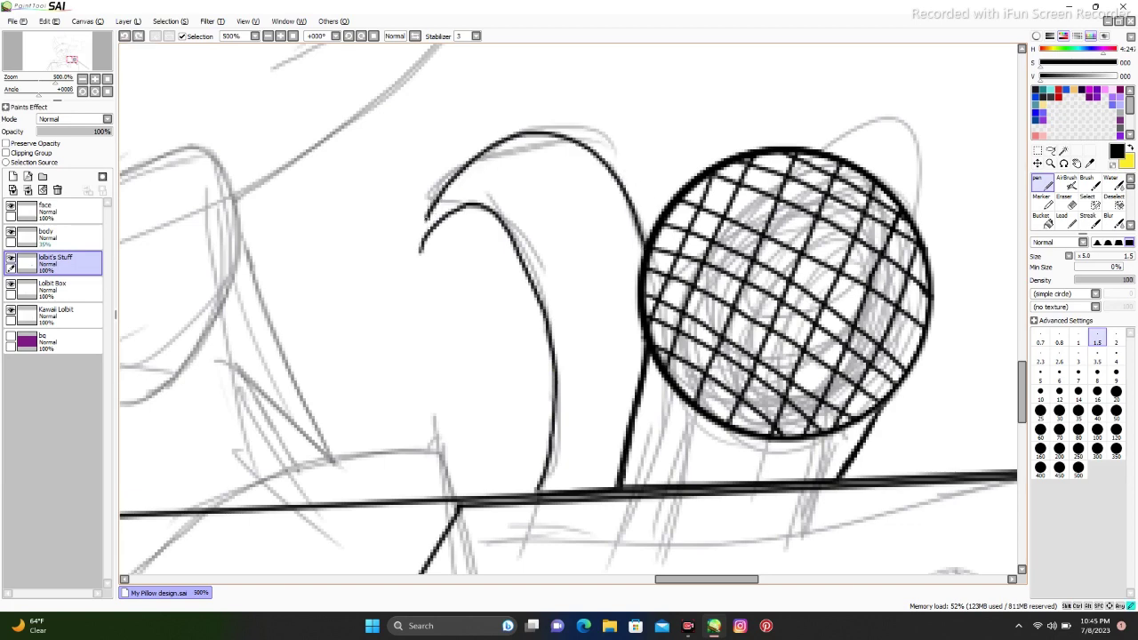
pyautogui.moveTo(423, 219); pyautogui.dragTo(414, 266)
# - Stamp a solid black circle over the round object sketched at the box's left end and hollow it into a thick ring
pyautogui.hscroll(-10, 569, 312)
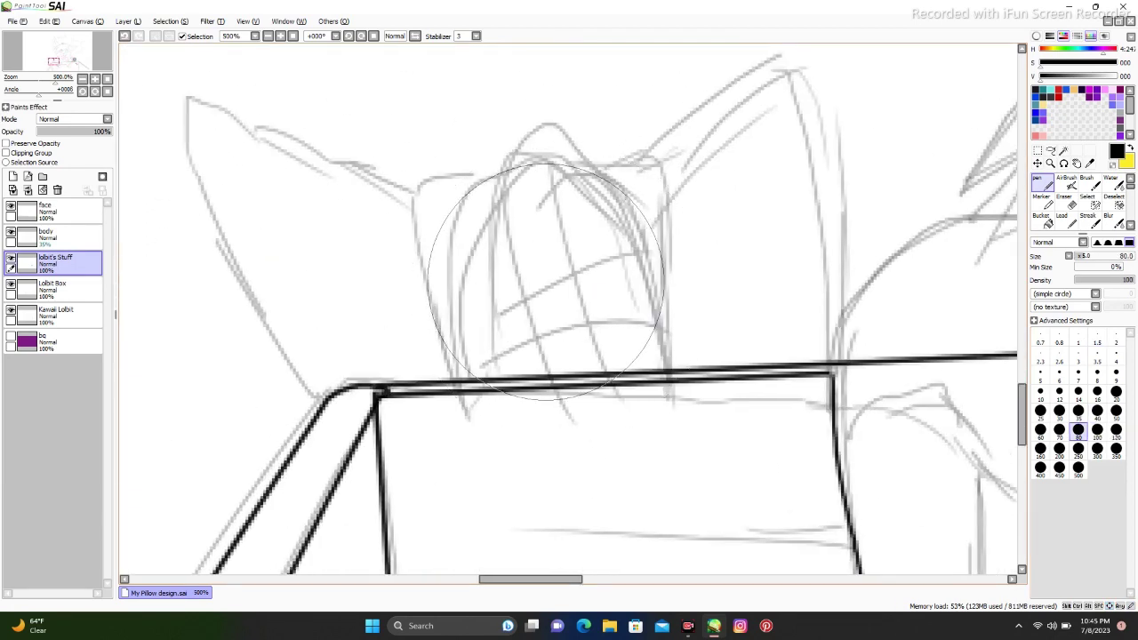
pyautogui.moveTo(542, 275); pyautogui.dragTo(569, 294)
pyautogui.click(557, 291)
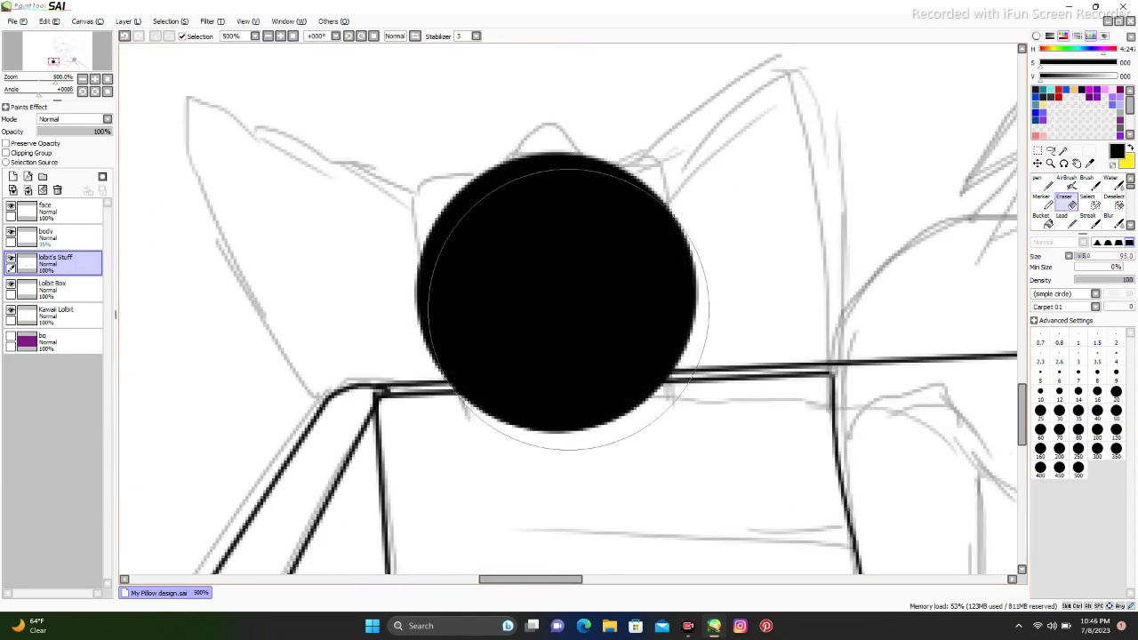
pyautogui.hotkey('ctrl', 'z')
# - Ink seven slanted parallel lines across the inside of the left ring with a size 1.5 pen
pyautogui.click(1116, 342)
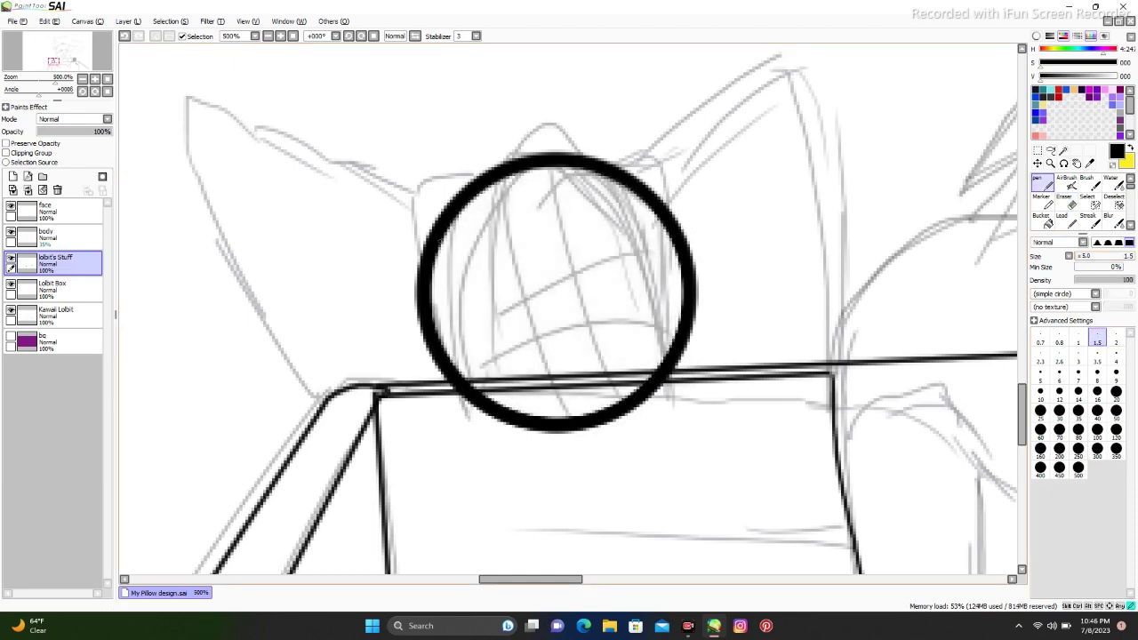
pyautogui.moveTo(439, 240); pyautogui.dragTo(486, 394)
pyautogui.moveTo(460, 208); pyautogui.dragTo(525, 413)
pyautogui.moveTo(500, 208); pyautogui.dragTo(566, 417)
pyautogui.moveTo(528, 169); pyautogui.dragTo(605, 408)
pyautogui.moveTo(566, 165); pyautogui.dragTo(638, 388)
pyautogui.moveTo(601, 174); pyautogui.dragTo(663, 364)
pyautogui.moveTo(630, 188); pyautogui.dragTo(679, 322)
# - Ink curved crossing lines over the left ring's slanted lines to complete its mesh
pyautogui.moveTo(436, 254); pyautogui.dragTo(630, 190)
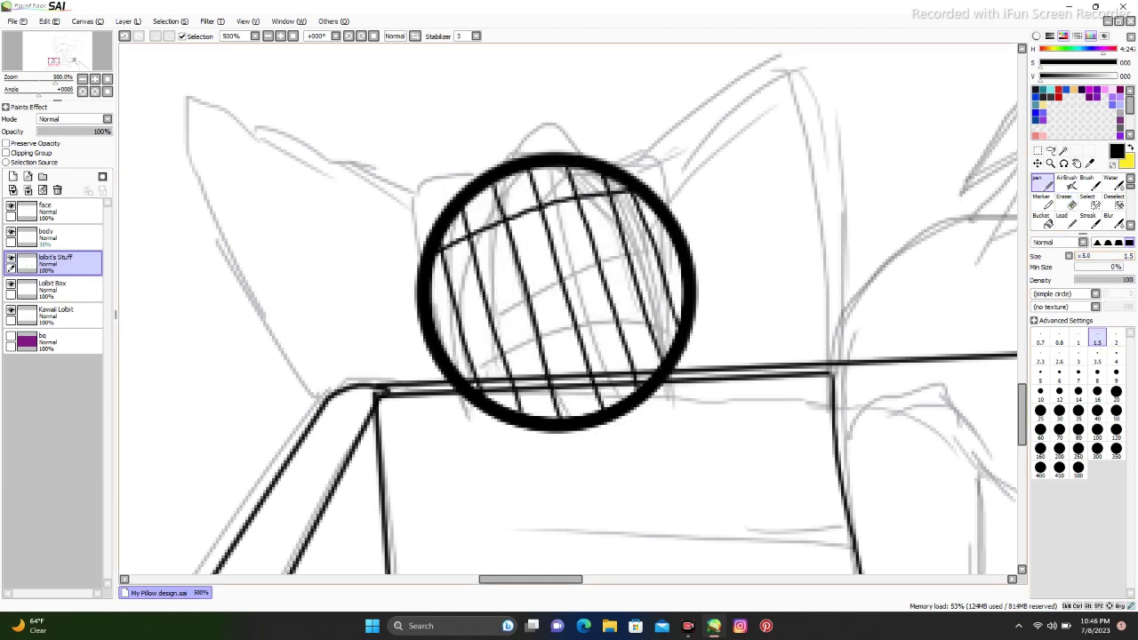
pyautogui.moveTo(425, 281); pyautogui.dragTo(660, 214)
pyautogui.moveTo(428, 308); pyautogui.dragTo(640, 242)
pyautogui.moveTo(434, 334); pyautogui.dragTo(687, 258)
pyautogui.moveTo(446, 361); pyautogui.dragTo(684, 297)
pyautogui.hotkey('ctrl', 'z')
pyautogui.moveTo(469, 386); pyautogui.dragTo(676, 335)
pyautogui.moveTo(516, 416); pyautogui.dragTo(661, 359)
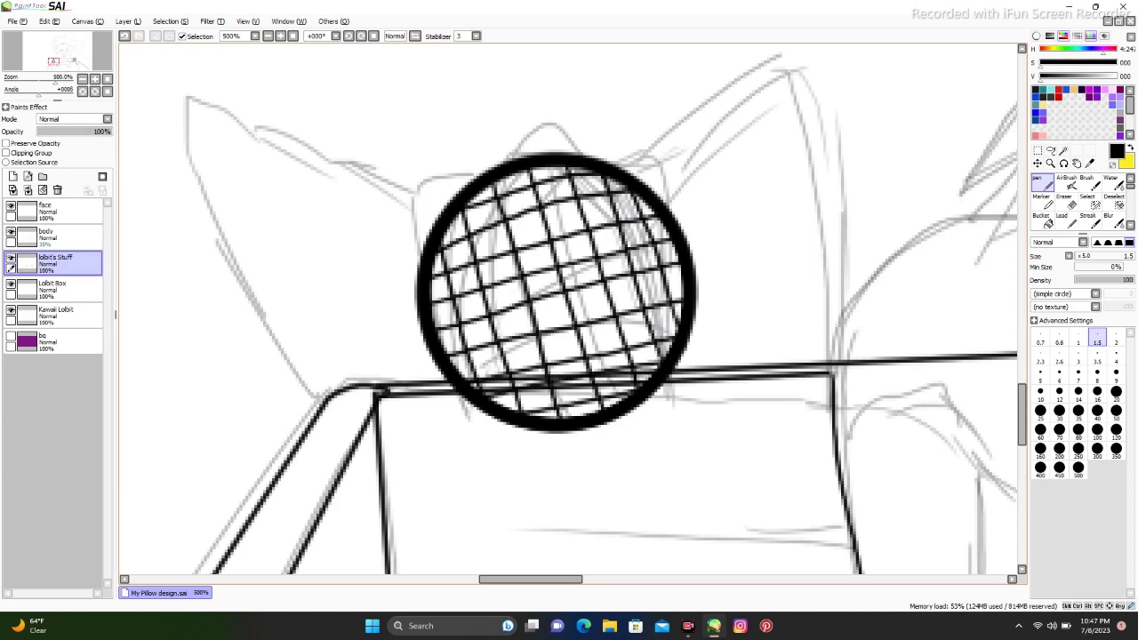
# - Erase the parts of the left ring and mesh that hang below the box's back edge
pyautogui.scroll(4, 724, 333)
pyautogui.scroll(-1, 826, 445)
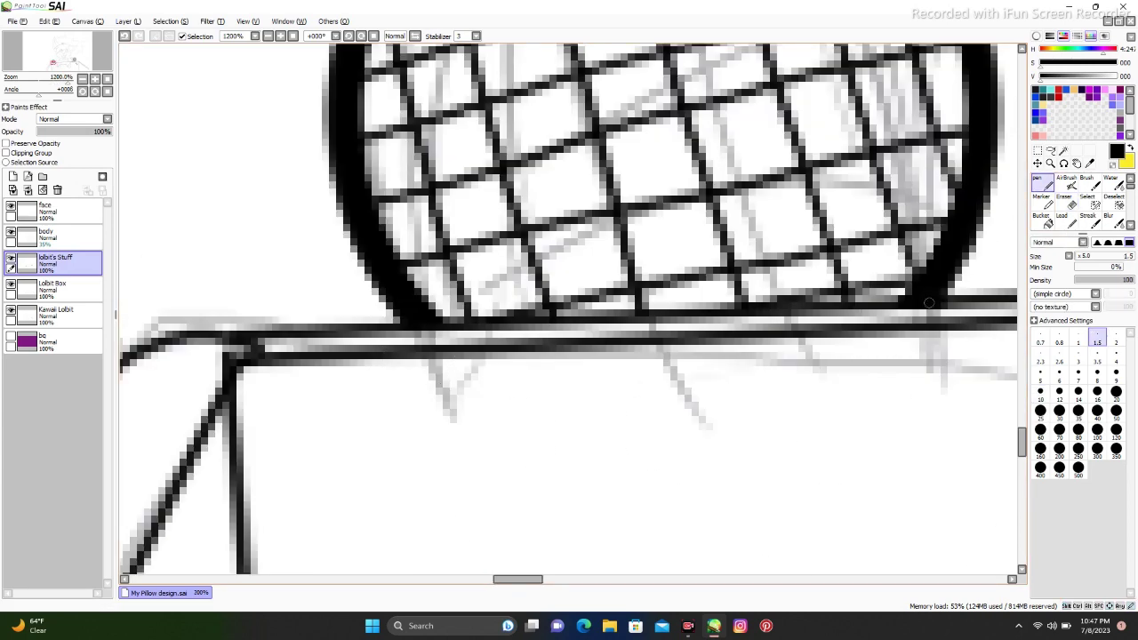
pyautogui.scroll(-3, 928, 303)
# - Ink the squarish rounded outline behind the left mesh ring
pyautogui.scroll(2, 569, 312)
pyautogui.hscroll(1, 569, 311)
pyautogui.scroll(1, 445, 356)
pyautogui.moveTo(263, 268)
pyautogui.mouseDown()
pyautogui.moveTo(267, 388)
pyautogui.moveTo(571, 253)
pyautogui.moveTo(574, 278)
pyautogui.mouseUp()
# - Ink the pointed shape right of the left mesh ring down to the box and clean up its lower end
pyautogui.moveTo(537, 223)
pyautogui.mouseDown()
pyautogui.moveTo(777, 471)
pyautogui.moveTo(775, 335)
pyautogui.moveTo(777, 473)
pyautogui.mouseUp()
pyautogui.hotkey('ctrl', 'z')
pyautogui.press('e')
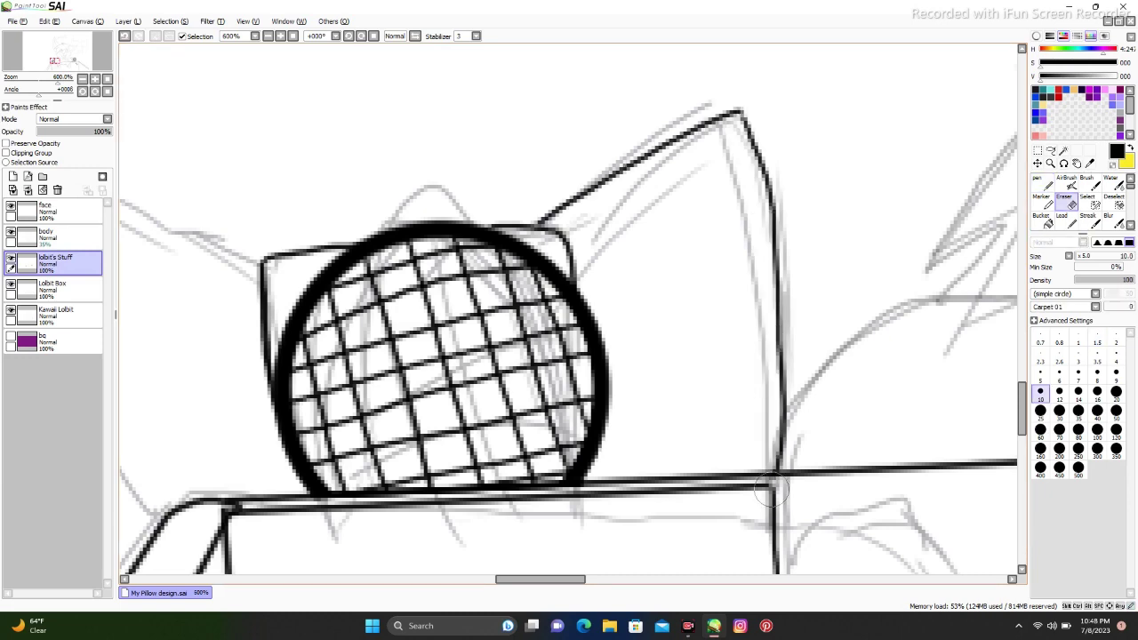
pyautogui.press('n')
pyautogui.scroll(3, 772, 487)
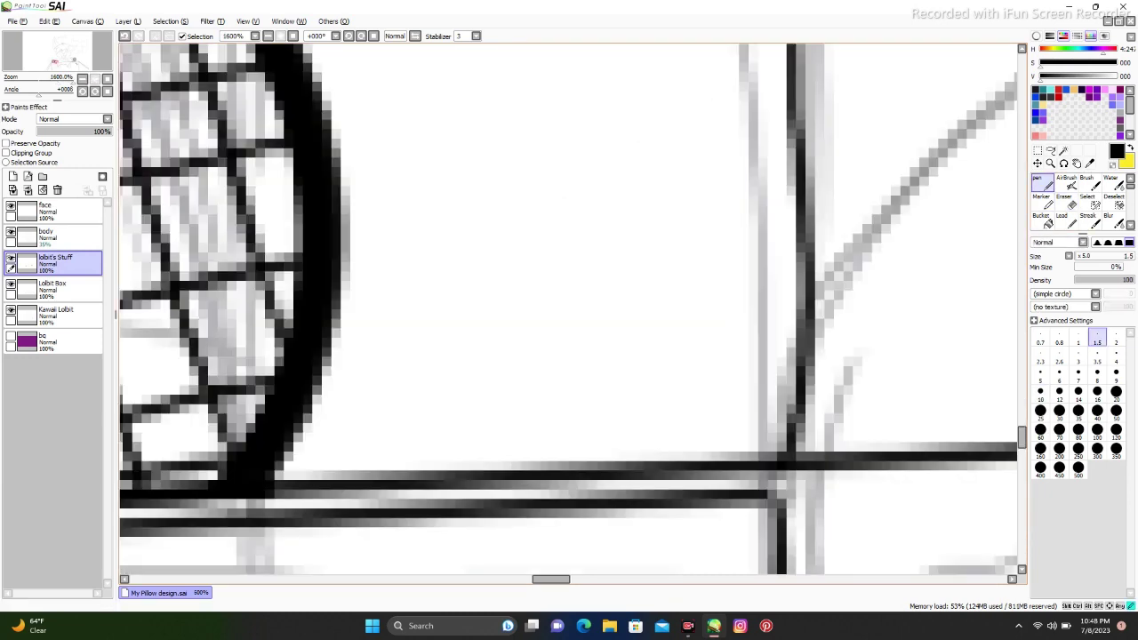
pyautogui.scroll(-1, 596, 438)
pyautogui.scroll(-1, 596, 438)
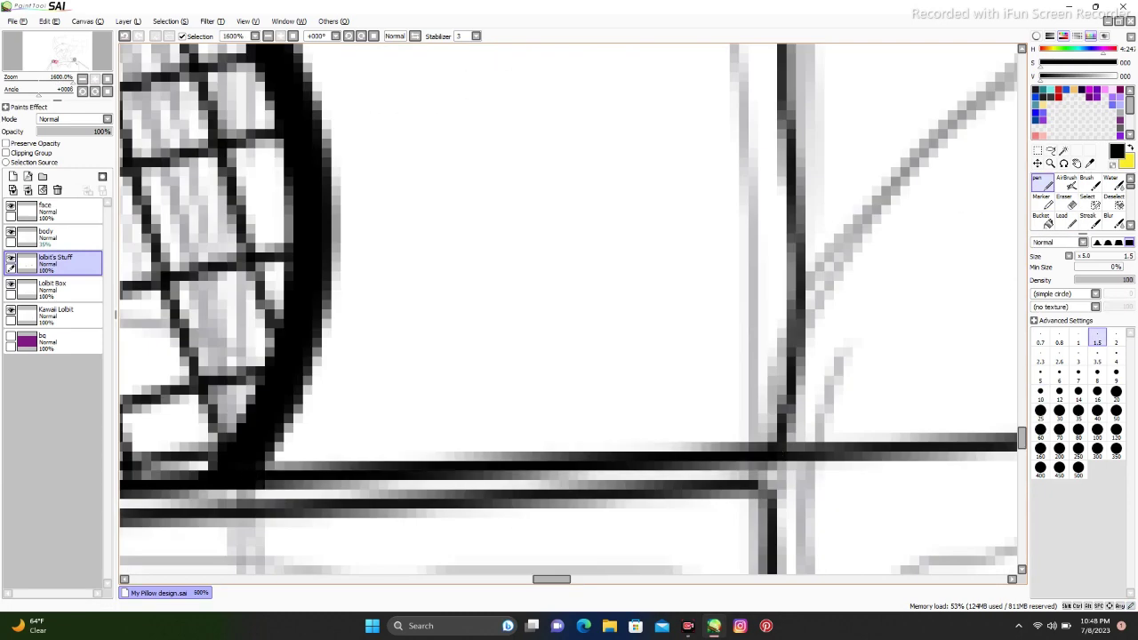
# - Ink the upper edge, tip and outer edge of the pointed shape left of the left mesh ring down to the box, with a size 1 pen
pyautogui.hscroll(-3, 597, 438)
pyautogui.hscroll(-3, 597, 437)
pyautogui.scroll(-2, 597, 437)
pyautogui.moveTo(356, 126); pyautogui.dragTo(622, 230)
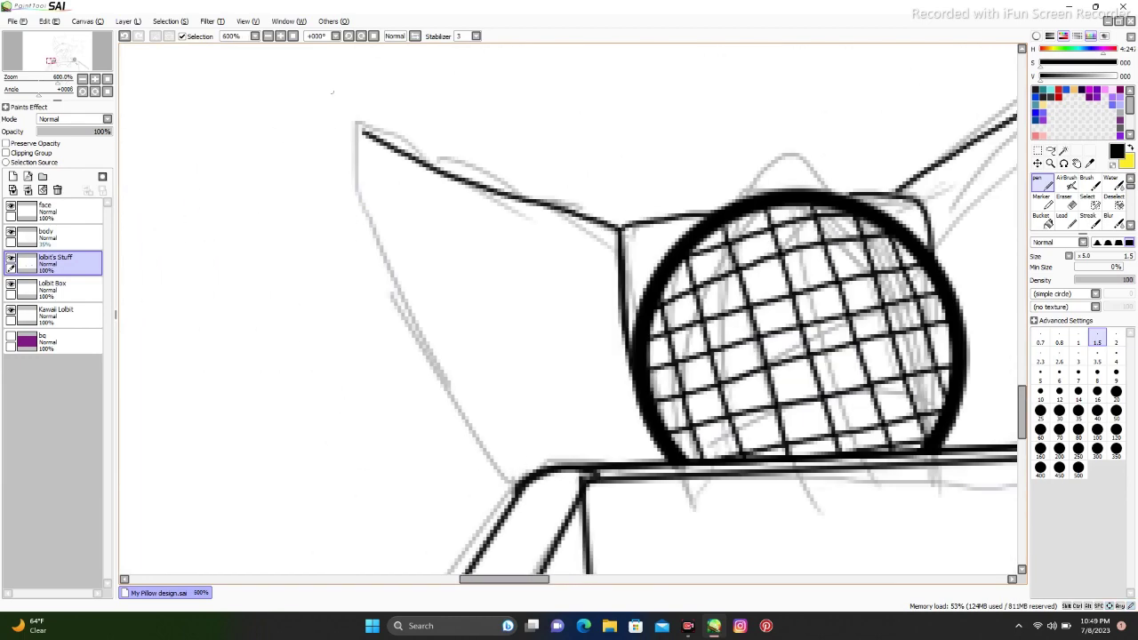
pyautogui.hotkey('ctrl', 'z')
pyautogui.press('[')
pyautogui.moveTo(463, 158); pyautogui.dragTo(622, 229)
pyautogui.hotkey('ctrl', 'z')
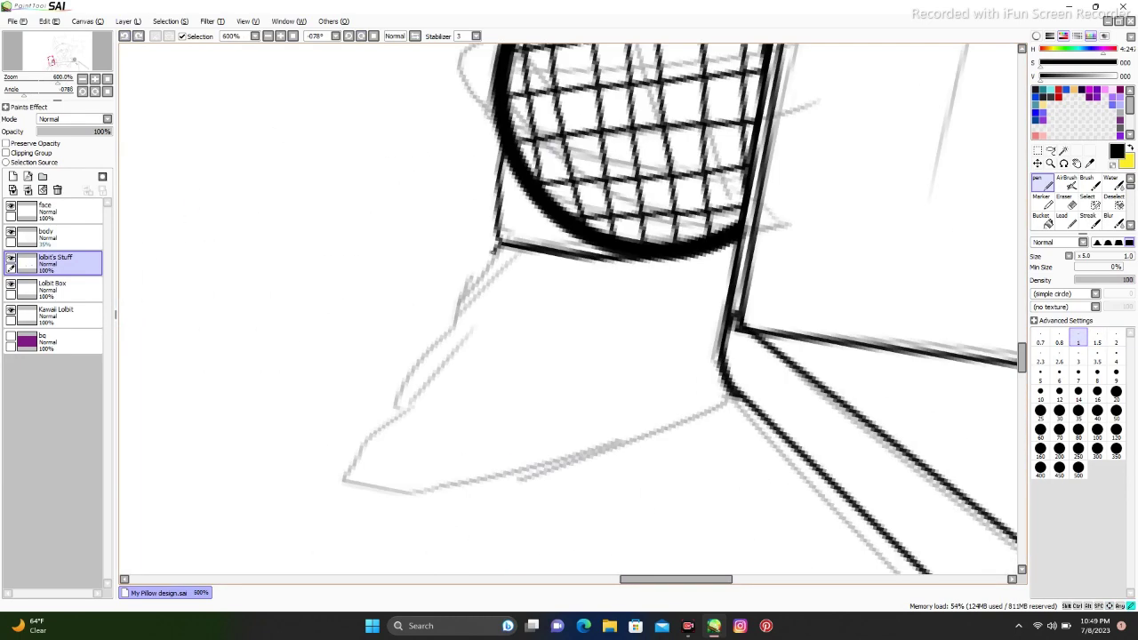
pyautogui.moveTo(496, 251); pyautogui.dragTo(349, 482)
pyautogui.moveTo(656, 105); pyautogui.dragTo(708, 226)
pyautogui.hotkey('ctrl', 'z')
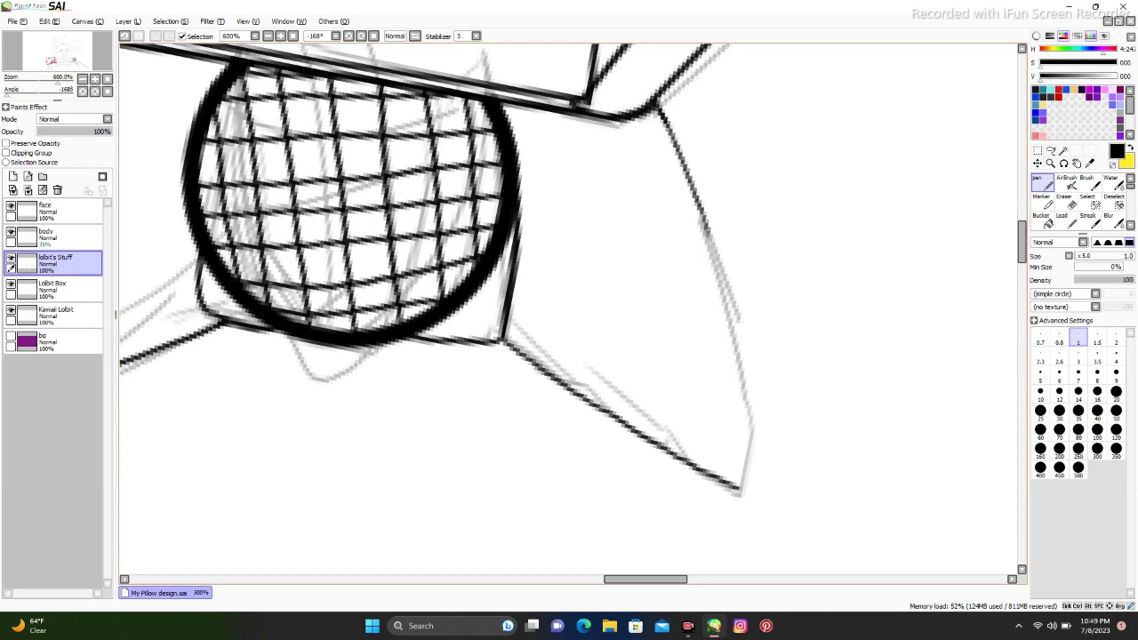
pyautogui.scroll(-7, 738, 494)
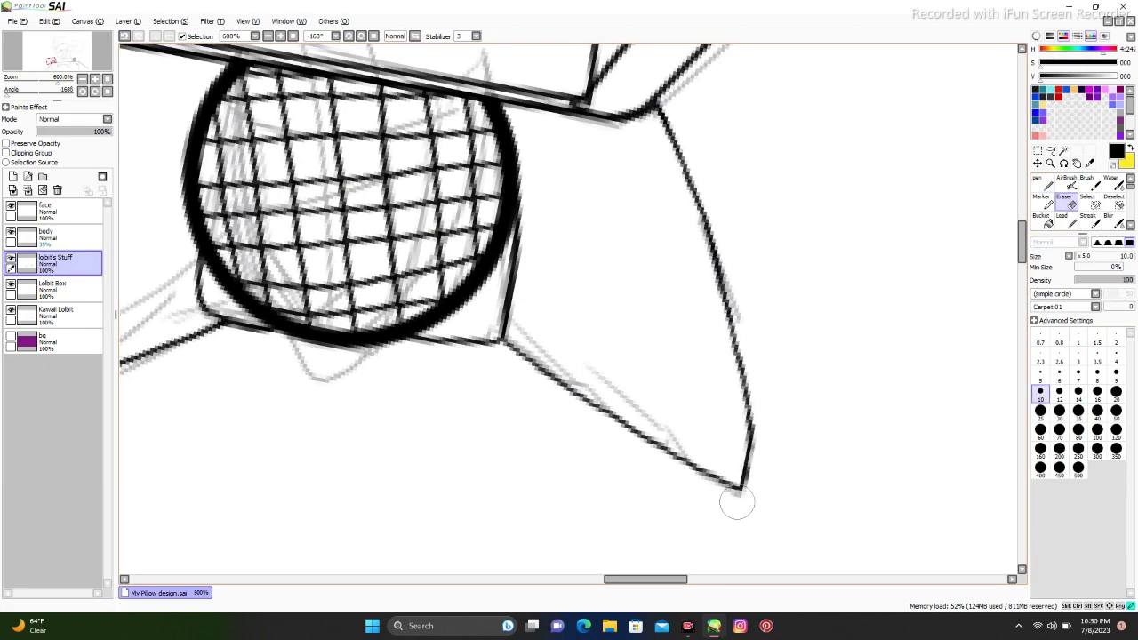
pyautogui.press('Delete')
# - Make the body layer active, hide the Kawaii Lolbit sketch, and show the Lolbit Box layer at 26% opacity and the purple bg layer
pyautogui.click(53, 236)
pyautogui.scroll(2, 569, 311)
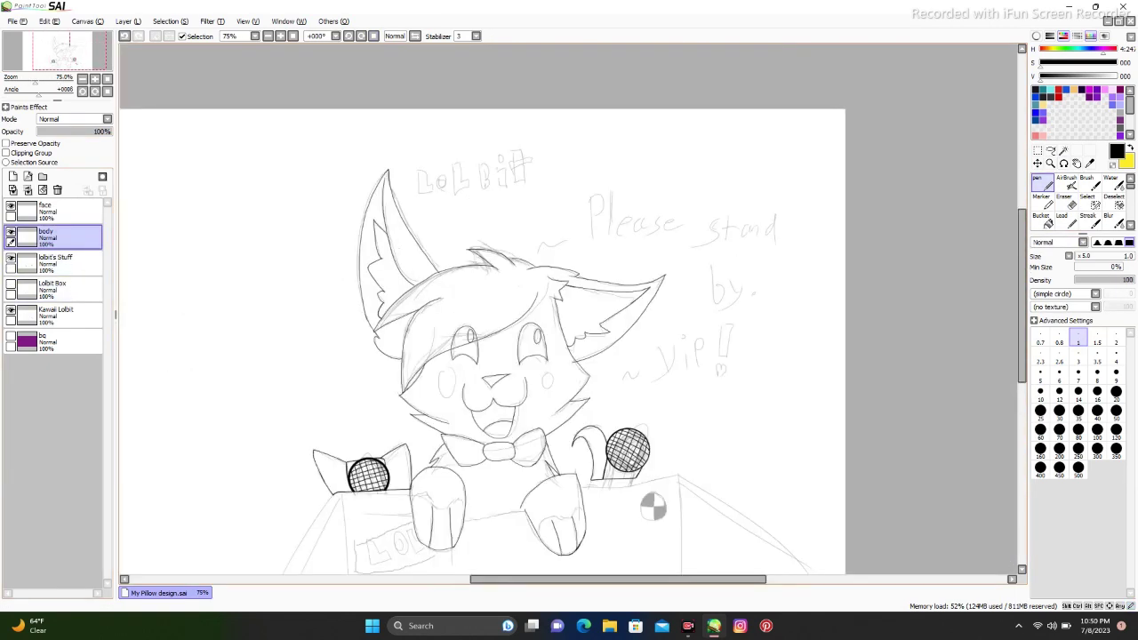
pyautogui.scroll(-2, 569, 311)
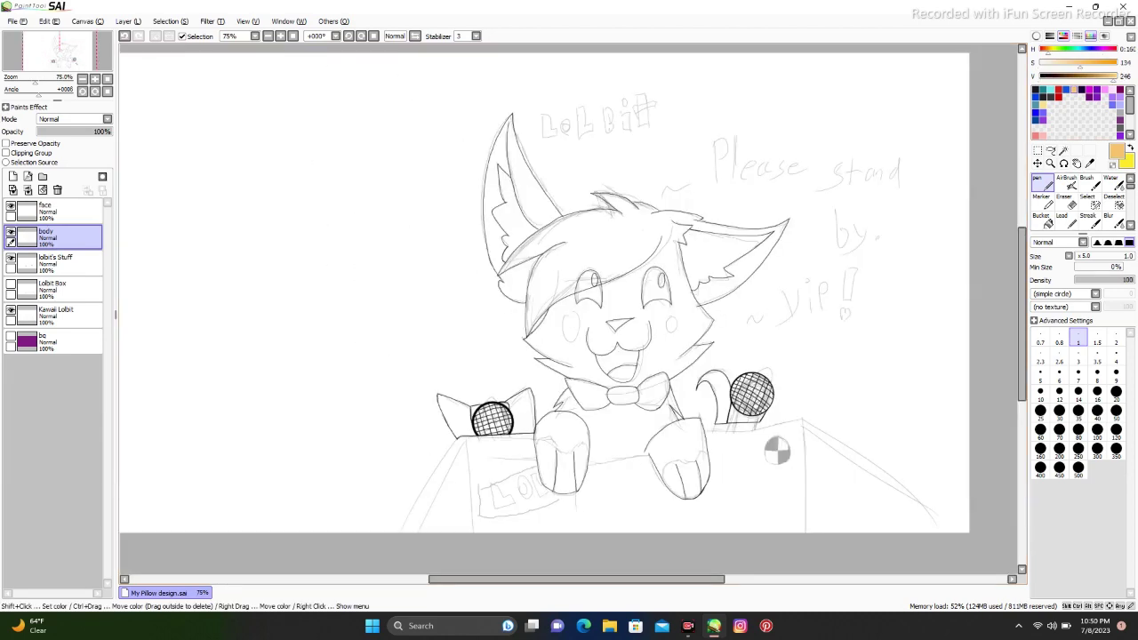
pyautogui.click(11, 310)
pyautogui.click(11, 283)
pyautogui.scroll(6, 569, 311)
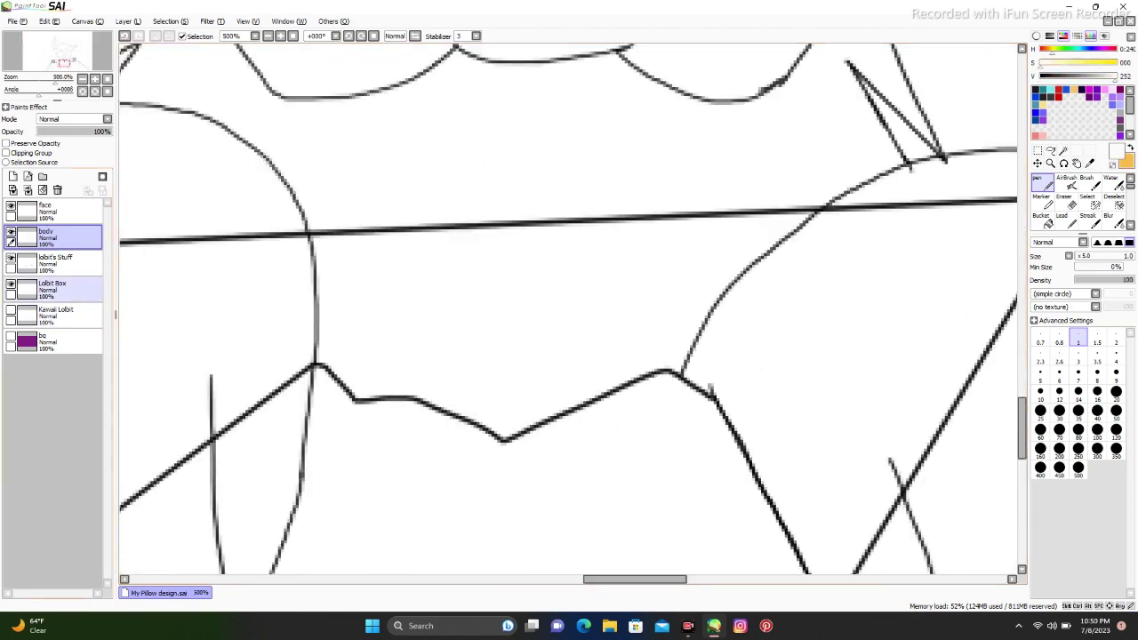
pyautogui.click(10, 339)
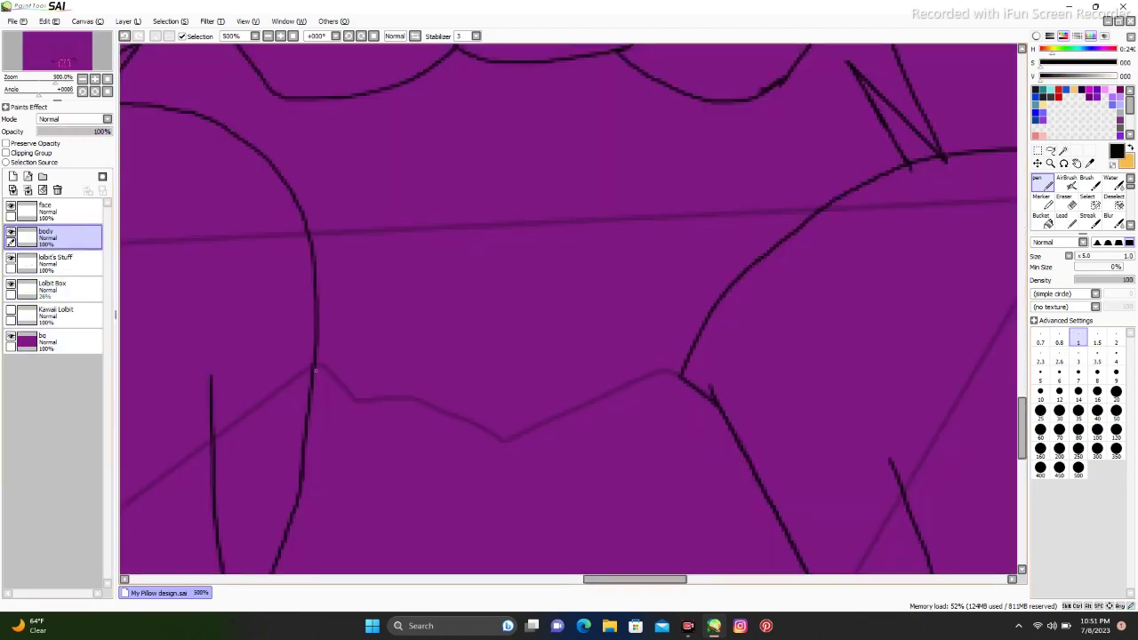
# - Ink the jagged lower chest edge between the two paws on the body layer, tracing the faded line
pyautogui.press('Delete')
pyautogui.press('Delete')
pyautogui.press('Delete')
pyautogui.press('Delete')
pyautogui.press('Delete')
pyautogui.press('Delete')
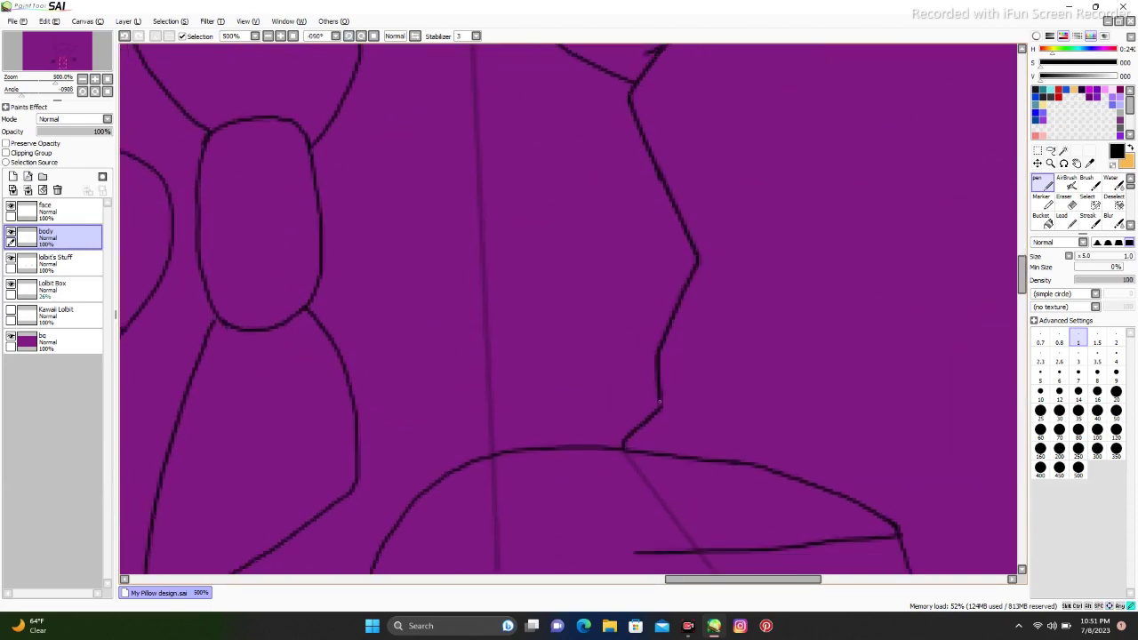
pyautogui.press('Home')
# - Clean up and redraw the upper line of the hair tuft so it joins the neighbouring hair strand
pyautogui.scroll(-5, 672, 219)
pyautogui.scroll(6, 464, 295)
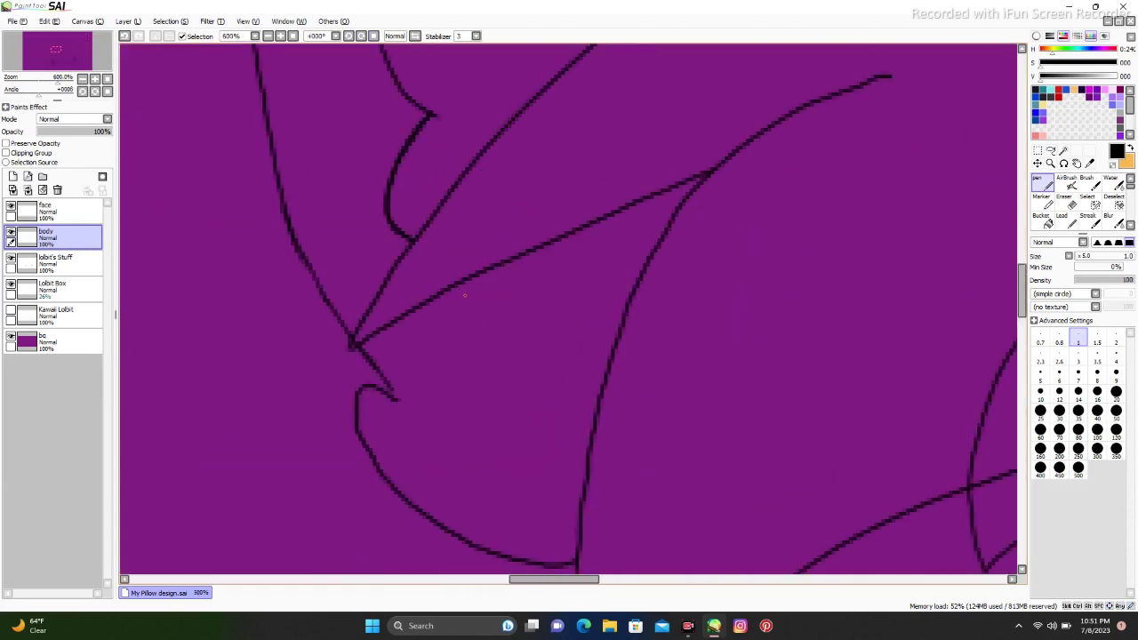
pyautogui.scroll(2, 782, 190)
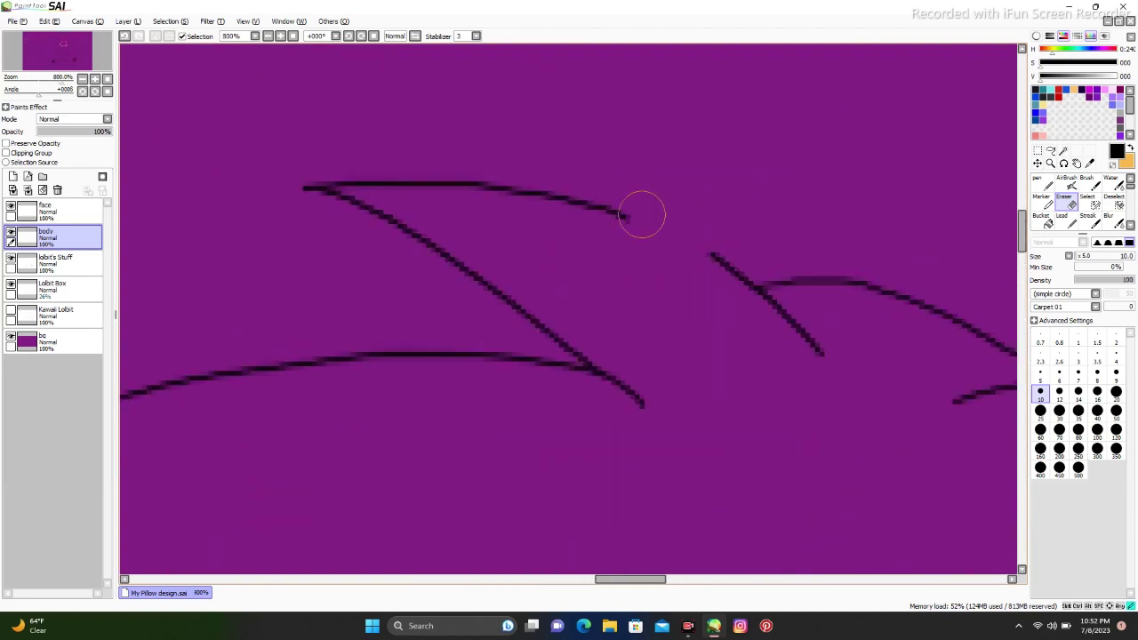
pyautogui.press('End')
pyautogui.press('End')
pyautogui.moveTo(637, 61)
pyautogui.mouseDown()
pyautogui.moveTo(660, 317)
pyautogui.moveTo(635, 480)
pyautogui.moveTo(656, 262)
pyautogui.mouseUp()
pyautogui.press('Home')
pyautogui.scroll(-3, 729, 214)
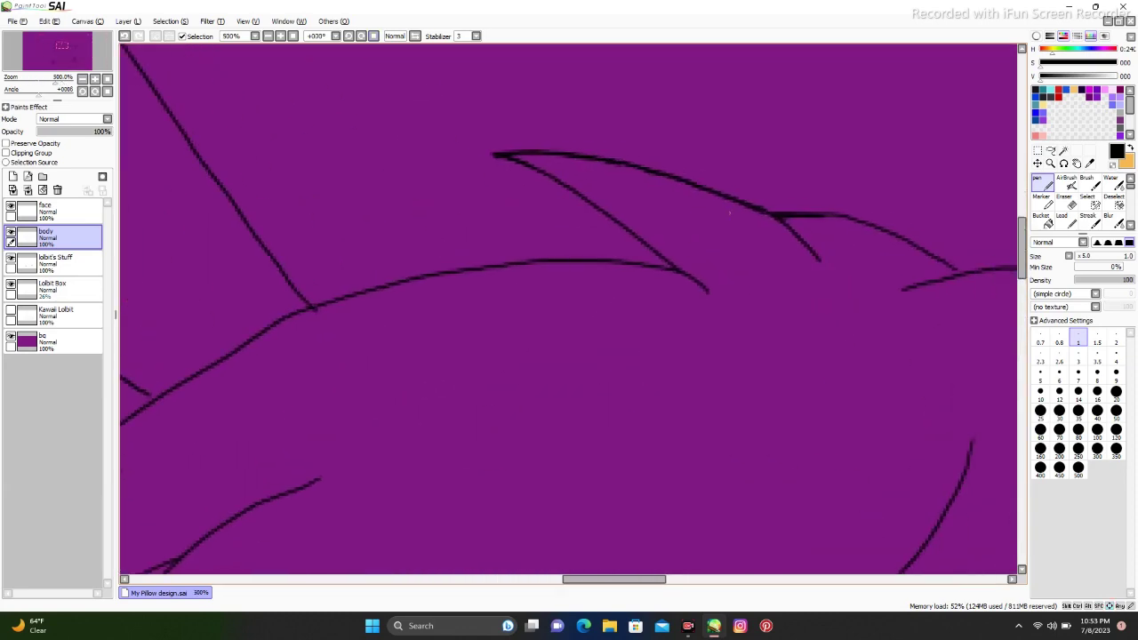
# - Select the head, ears, chest and paws with the Magic Wand on the body layer and add four new layers above the sketch
pyautogui.hscroll(3, 484, 307)
pyautogui.scroll(10, 627, 200)
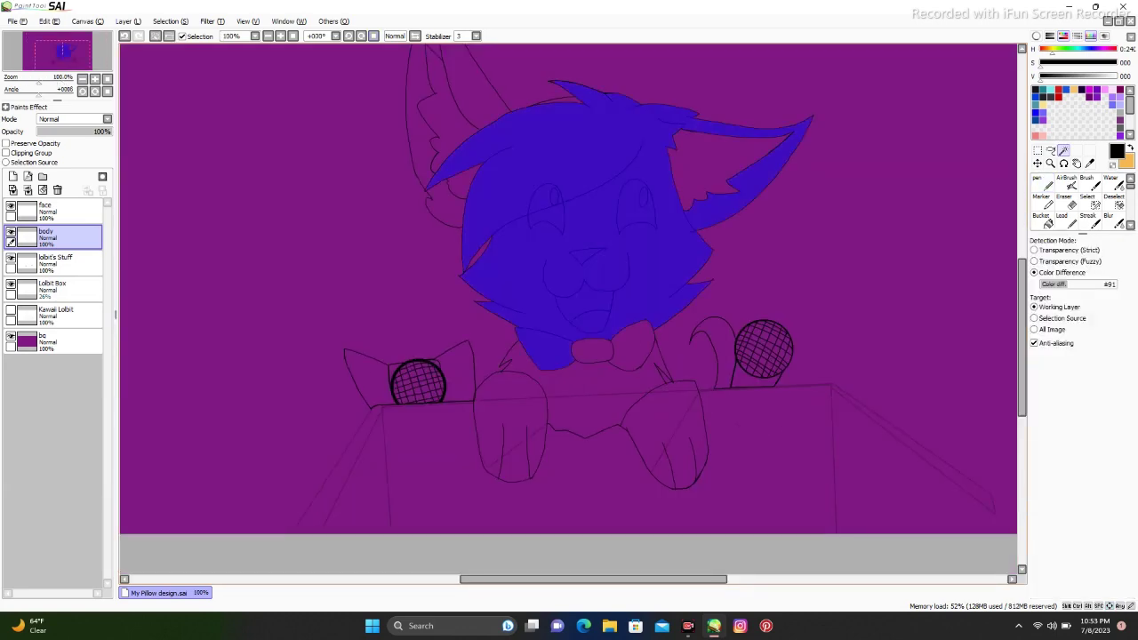
pyautogui.scroll(-10, 628, 200)
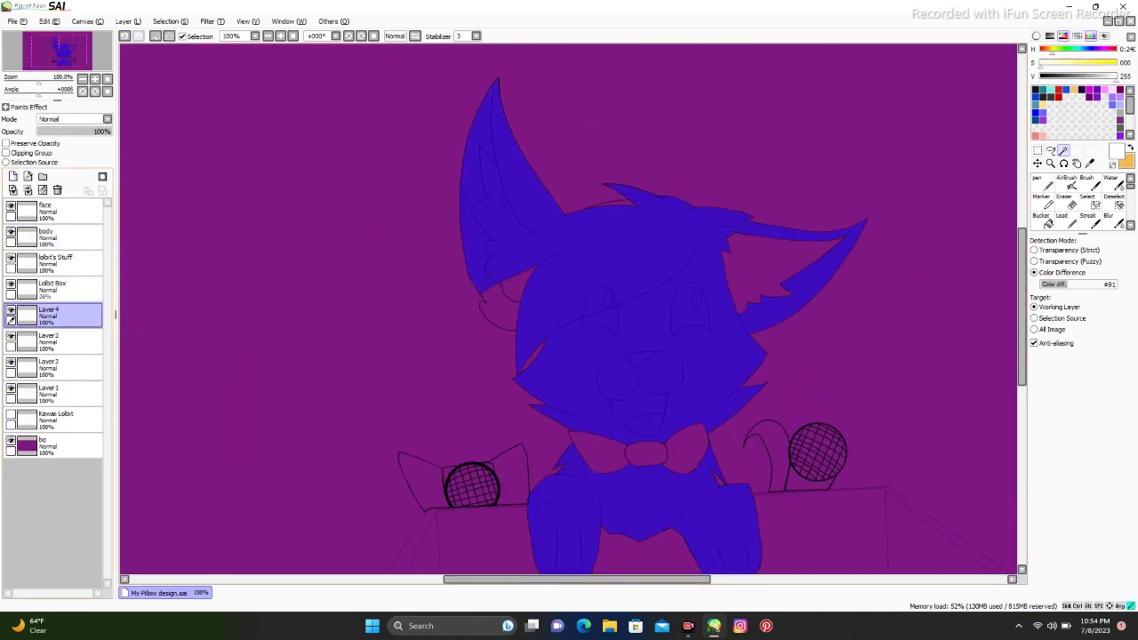
# - Rename the four new layers hc, ec, fur and bow tie
pyautogui.doubleClick(49, 308)
pyautogui.write('fc')
pyautogui.press('Return')
pyautogui.doubleClick(49, 335)
pyautogui.write('ec')
pyautogui.press('Return')
pyautogui.doubleClick(49, 361)
pyautogui.write('bow tie')
pyautogui.press('Return')
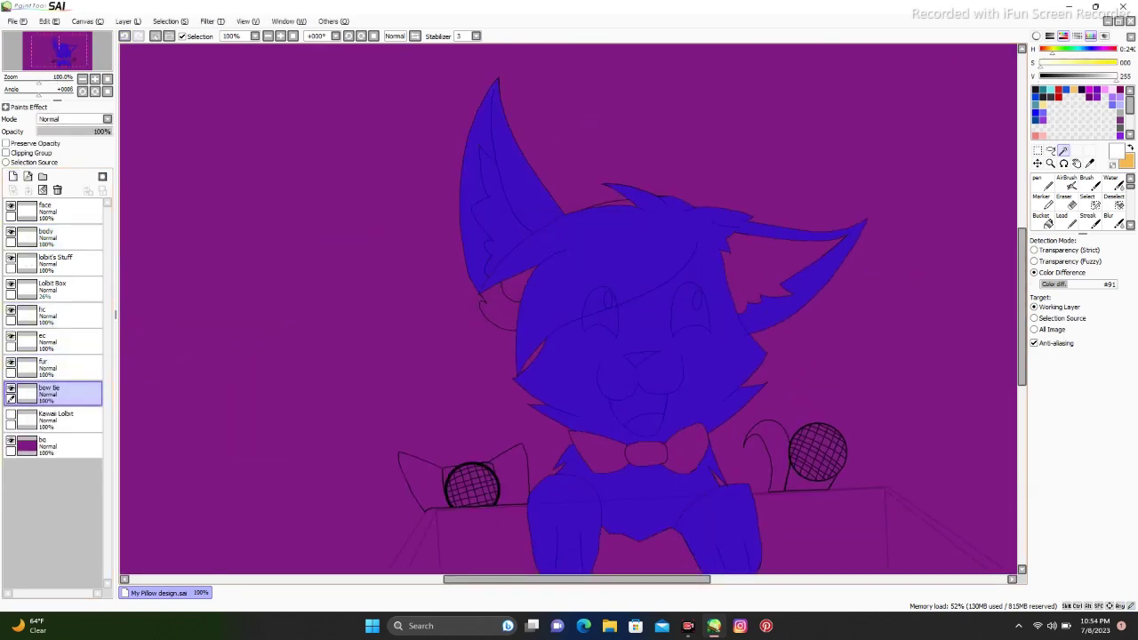
# - Add the missed areas around the hair to the selection and fill the whole selection with white on the fur layer
pyautogui.scroll(5, 587, 218)
pyautogui.click(49, 261)
pyautogui.click(49, 234)
pyautogui.click(1086, 206)
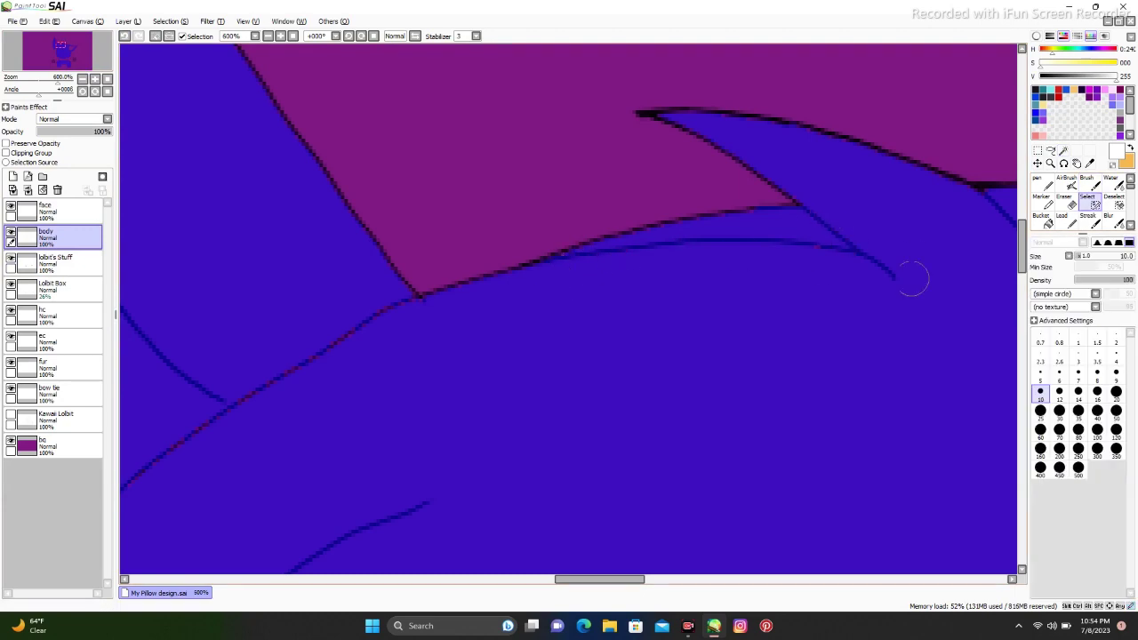
pyautogui.scroll(-5, 586, 170)
pyautogui.scroll(3, 569, 311)
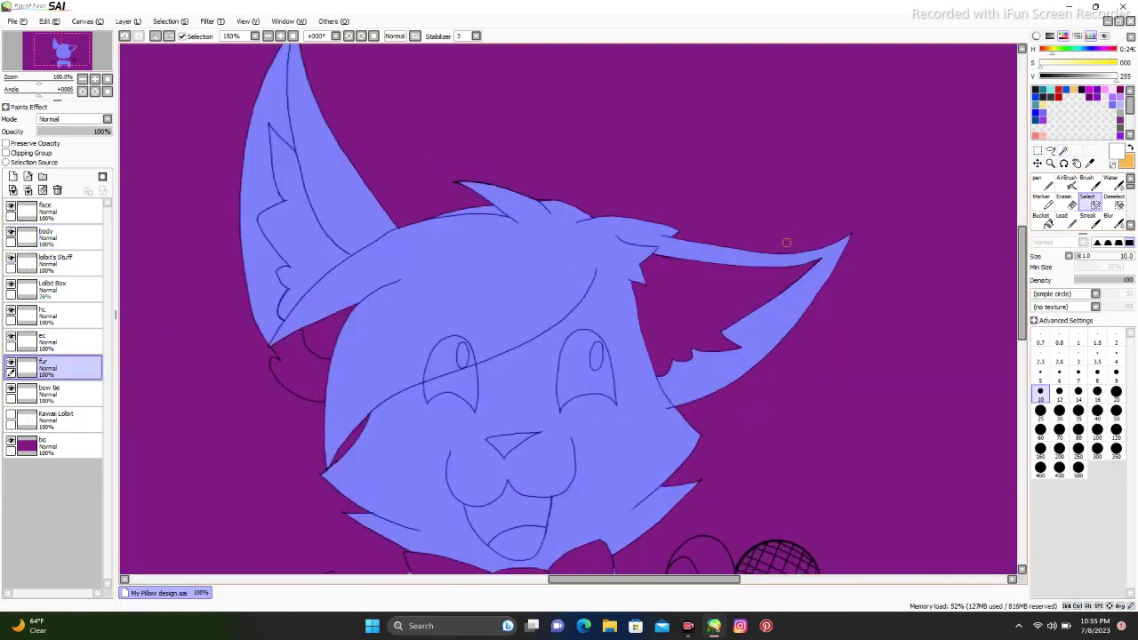
# - Add a layer named "orange paterns" above the fur layer and pick light orange as the drawing colour
pyautogui.scroll(-3, 569, 311)
pyautogui.click(12, 177)
pyautogui.doubleClick(49, 364)
pyautogui.write('orane')
pyautogui.press('Return')
pyautogui.scroll(3, 569, 267)
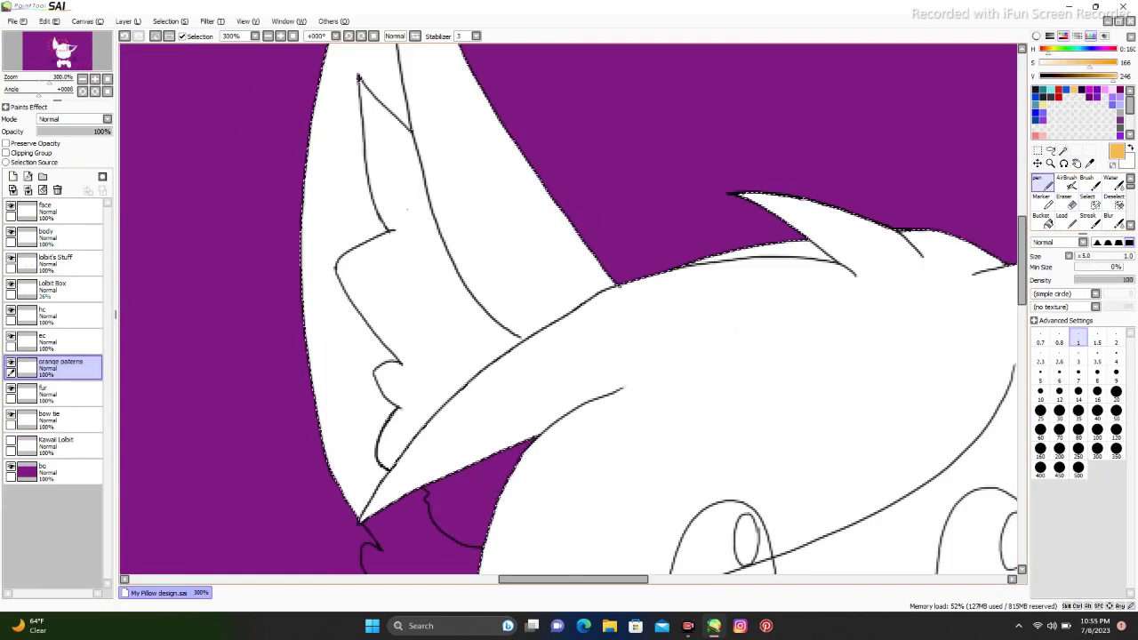
# - Trace the left ear's border lines in light orange with a size 5 pen and fill the enclosed area
pyautogui.scroll(-3, 569, 267)
pyautogui.scroll(4, 681, 419)
pyautogui.press('n')
pyautogui.click(700, 320)
pyautogui.scroll(1, 636, 380)
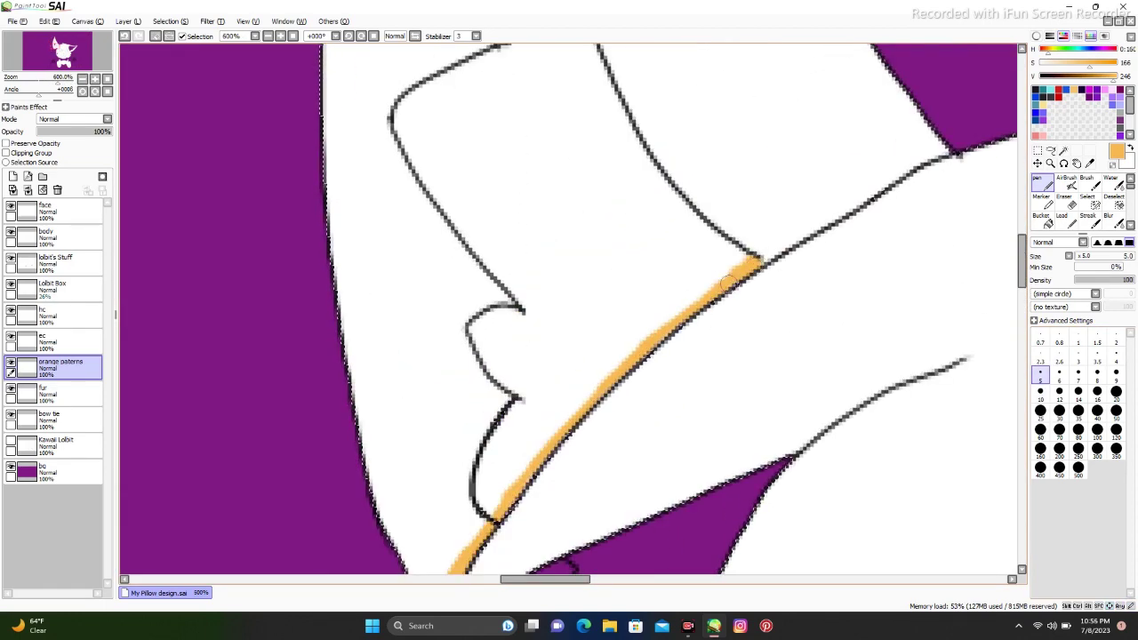
pyautogui.moveTo(331, 402); pyautogui.dragTo(484, 306)
pyautogui.hscroll(5, 754, 269)
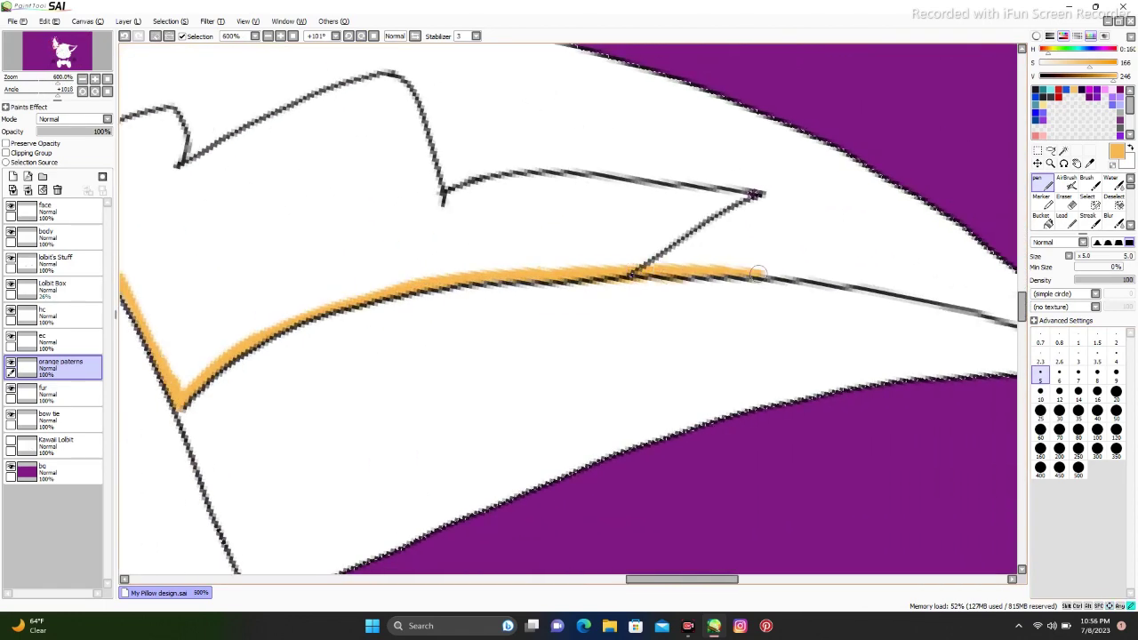
pyautogui.moveTo(754, 270)
pyautogui.mouseDown()
pyautogui.moveTo(661, 276)
pyautogui.moveTo(753, 318)
pyautogui.mouseUp()
pyautogui.moveTo(840, 348)
pyautogui.mouseDown()
pyautogui.moveTo(818, 326)
pyautogui.moveTo(754, 365)
pyautogui.moveTo(790, 407)
pyautogui.moveTo(472, 62)
pyautogui.mouseUp()
pyautogui.press('g')
pyautogui.click(684, 402)
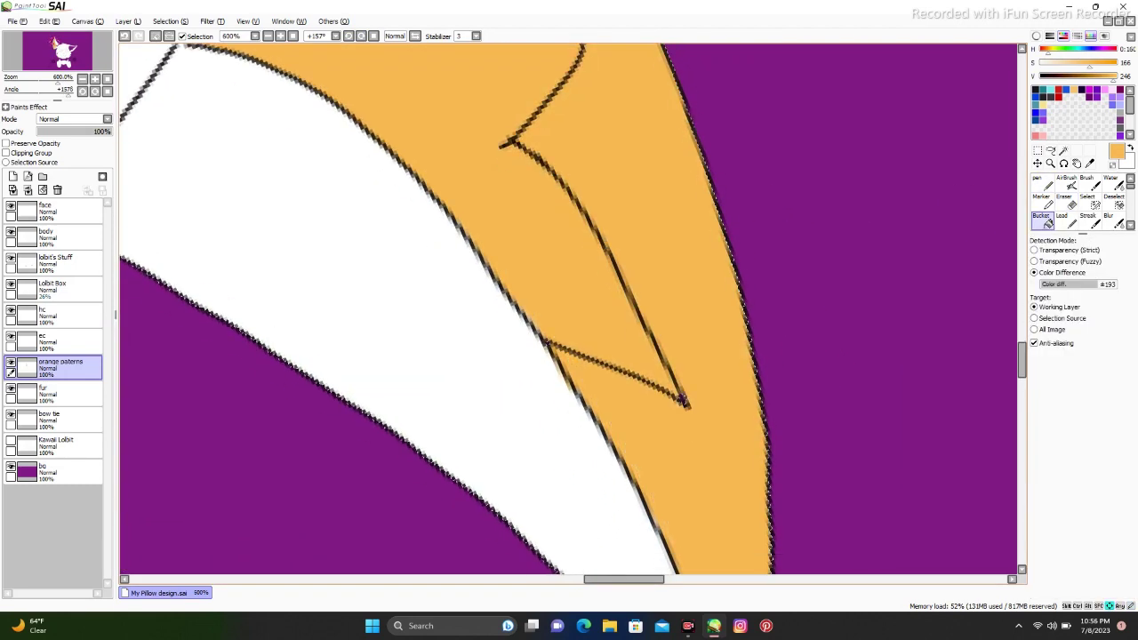
# - Paint a light orange border inside the right ear's outer part with the size 5 pen and fill up to the inner fur line
pyautogui.scroll(3, 569, 312)
pyautogui.click(44, 234)
pyautogui.press('n')
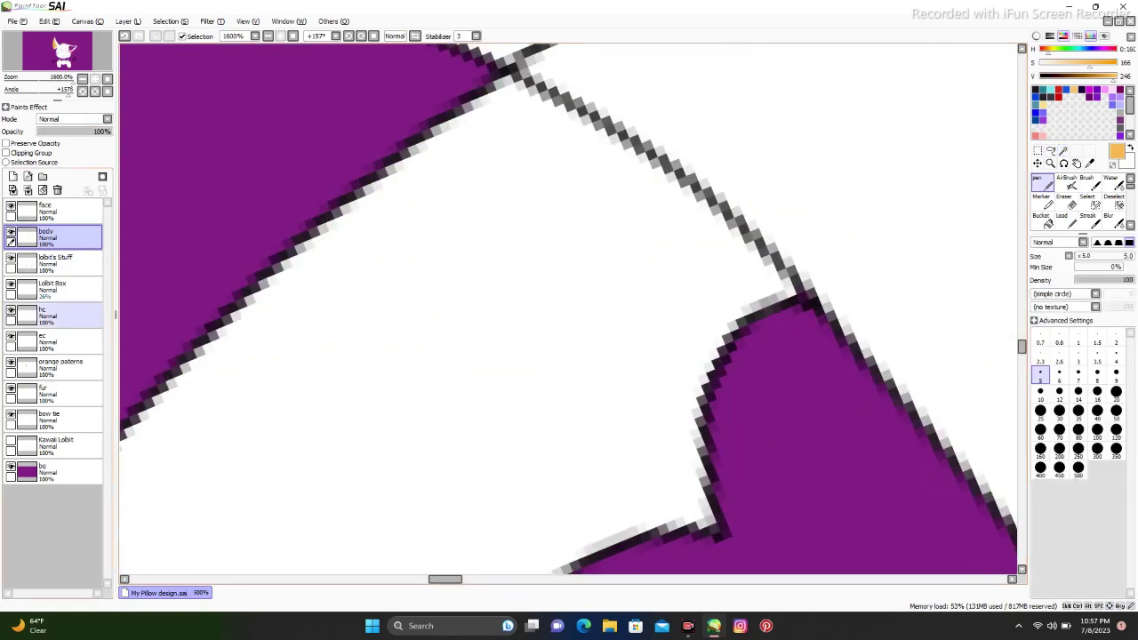
pyautogui.click(53, 365)
pyautogui.scroll(-3, 521, 135)
pyautogui.scroll(2, 205, 478)
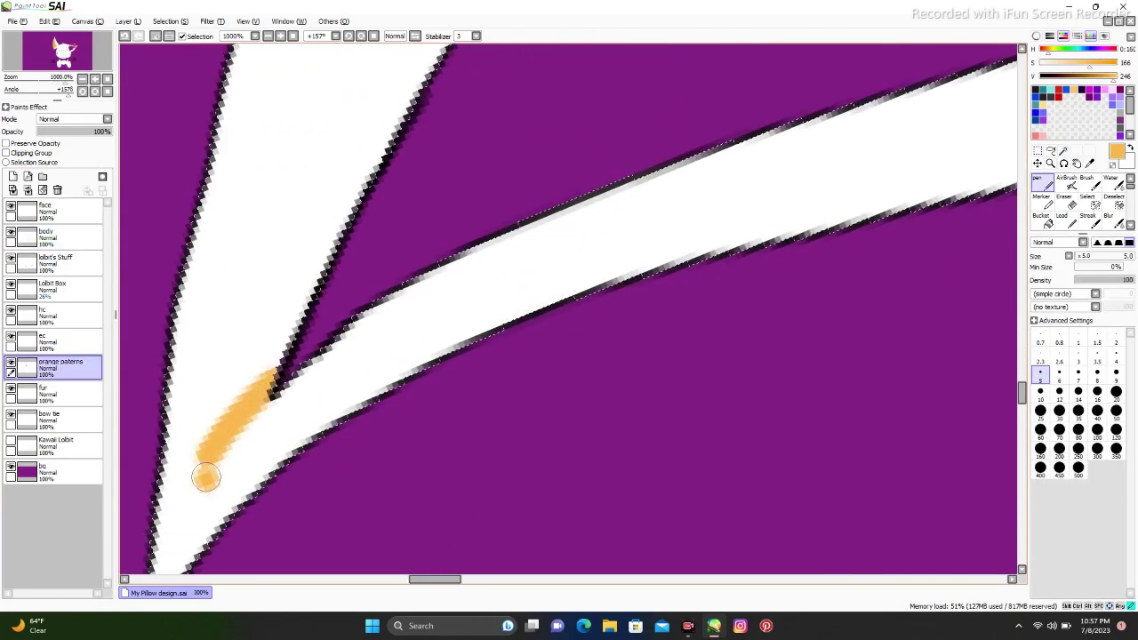
pyautogui.scroll(-2, 205, 477)
pyautogui.moveTo(205, 477)
pyautogui.mouseDown()
pyautogui.moveTo(214, 374)
pyautogui.moveTo(348, 254)
pyautogui.moveTo(381, 172)
pyautogui.moveTo(451, 163)
pyautogui.mouseUp()
pyautogui.scroll(2, 381, 172)
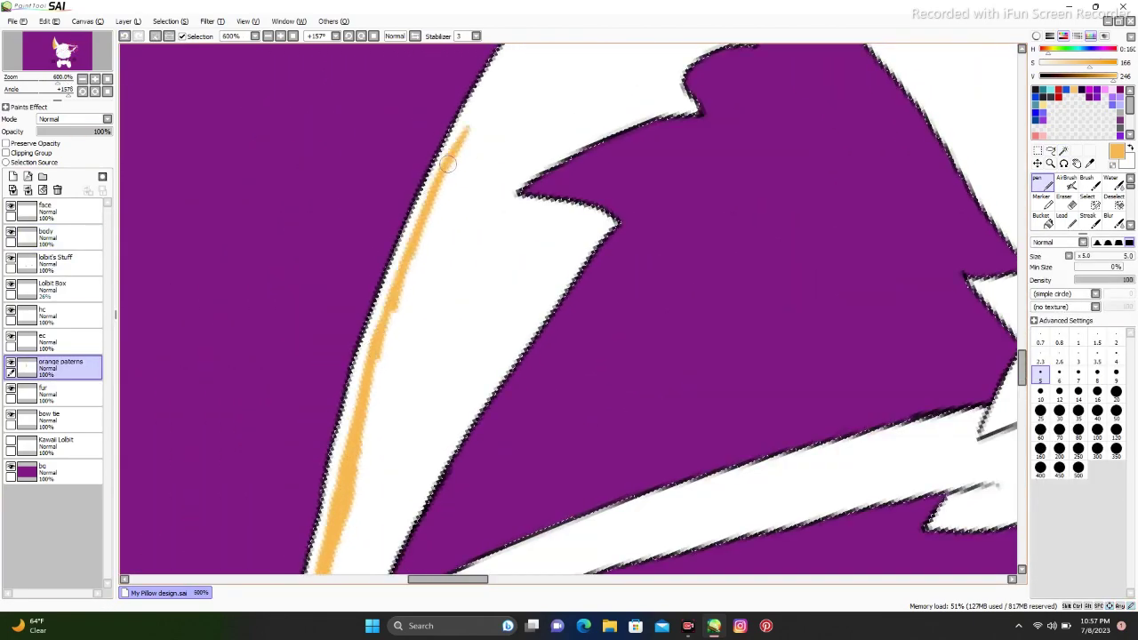
pyautogui.scroll(-2, 451, 163)
pyautogui.scroll(2, 451, 163)
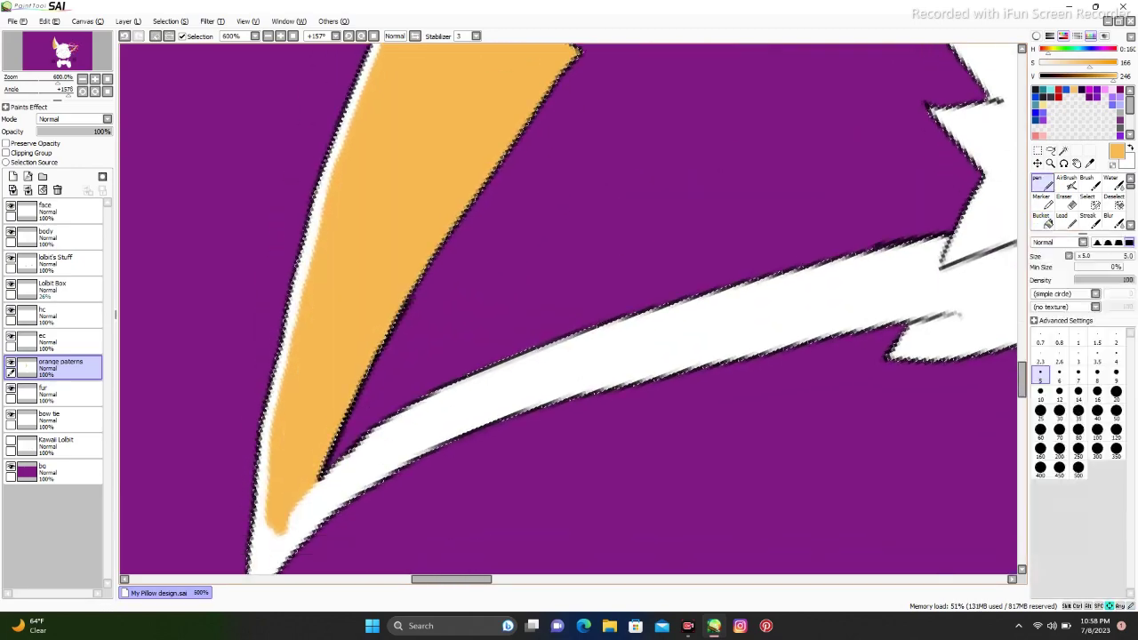
# - Fill the remaining white margin of the right ear's outer part with orange down to the cheek
pyautogui.press('e')
pyautogui.scroll(-2, 992, 197)
pyautogui.scroll(-3, 263, 387)
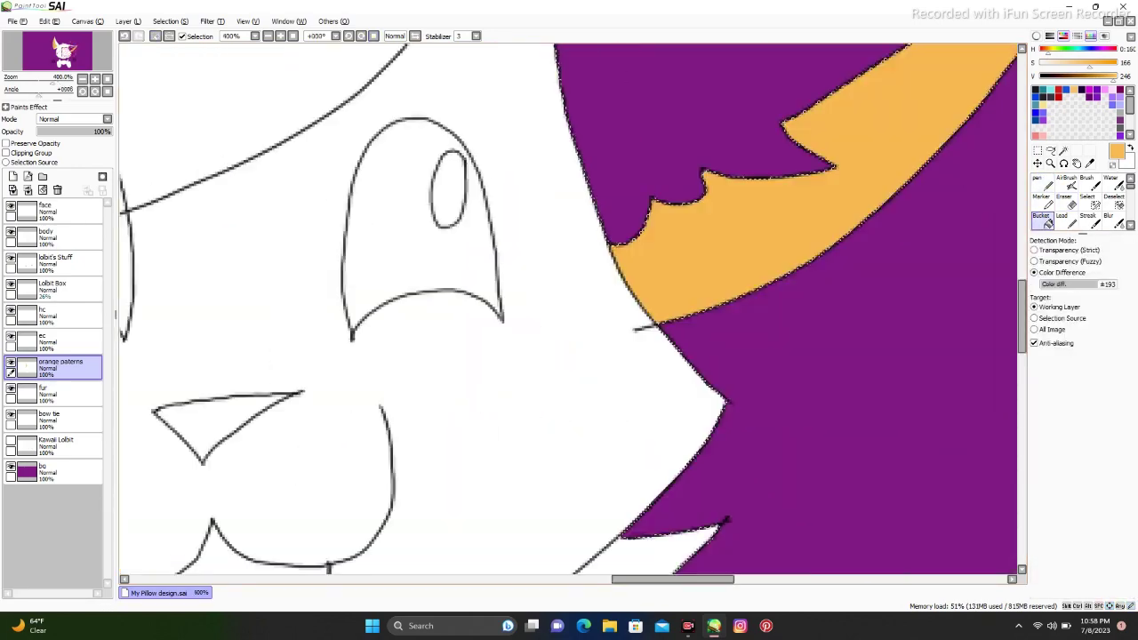
pyautogui.click(1047, 222)
# - Select the inner ear areas, including the part behind the hair, with the Magic Wand on the body layer
pyautogui.scroll(3, 568, 312)
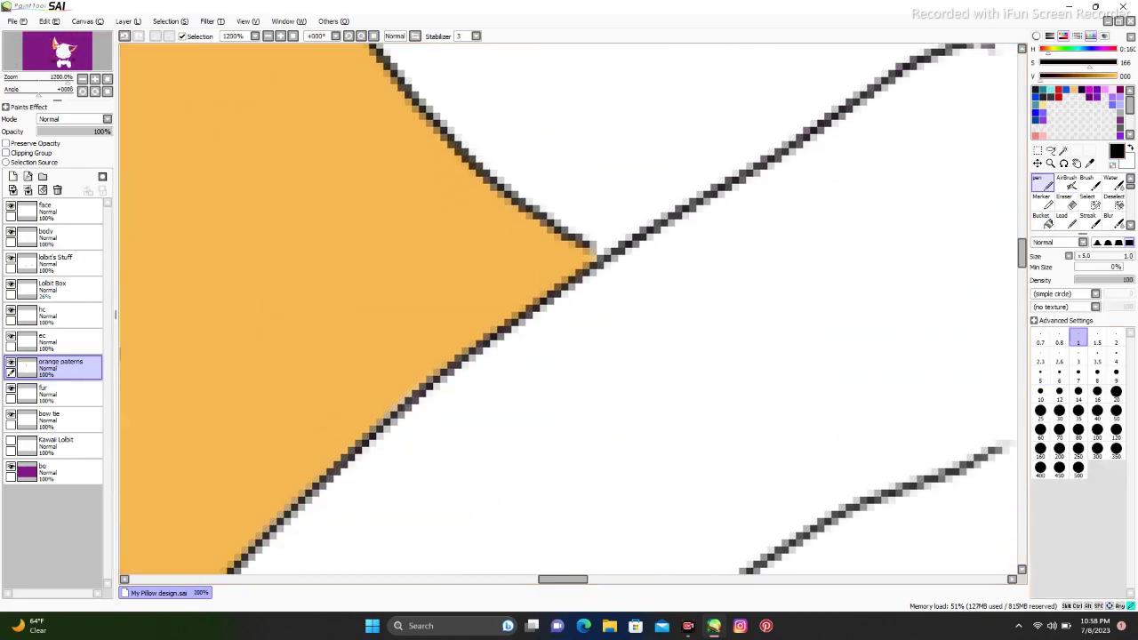
pyautogui.scroll(-4, 569, 312)
pyautogui.scroll(4, 610, 204)
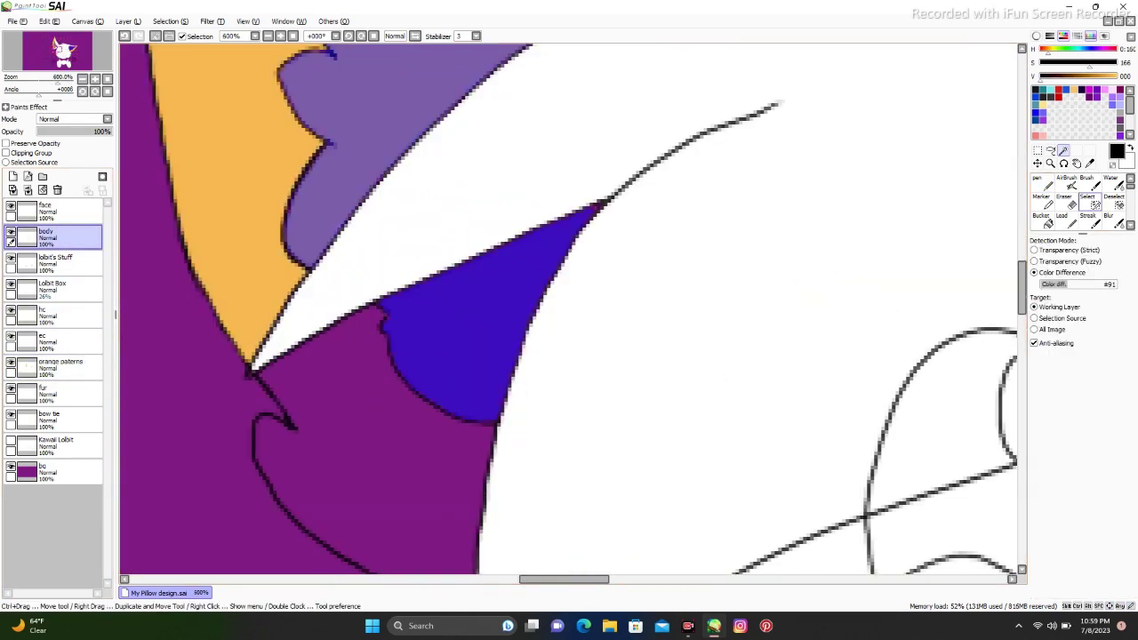
pyautogui.press('e')
# - Fill the selected inner ears with white on the fur layer and erase the orange inside them with a size 160 eraser
pyautogui.click(53, 392)
pyautogui.scroll(-3, 610, 203)
pyautogui.click(53, 364)
pyautogui.click(1040, 448)
pyautogui.scroll(-1, 356, 284)
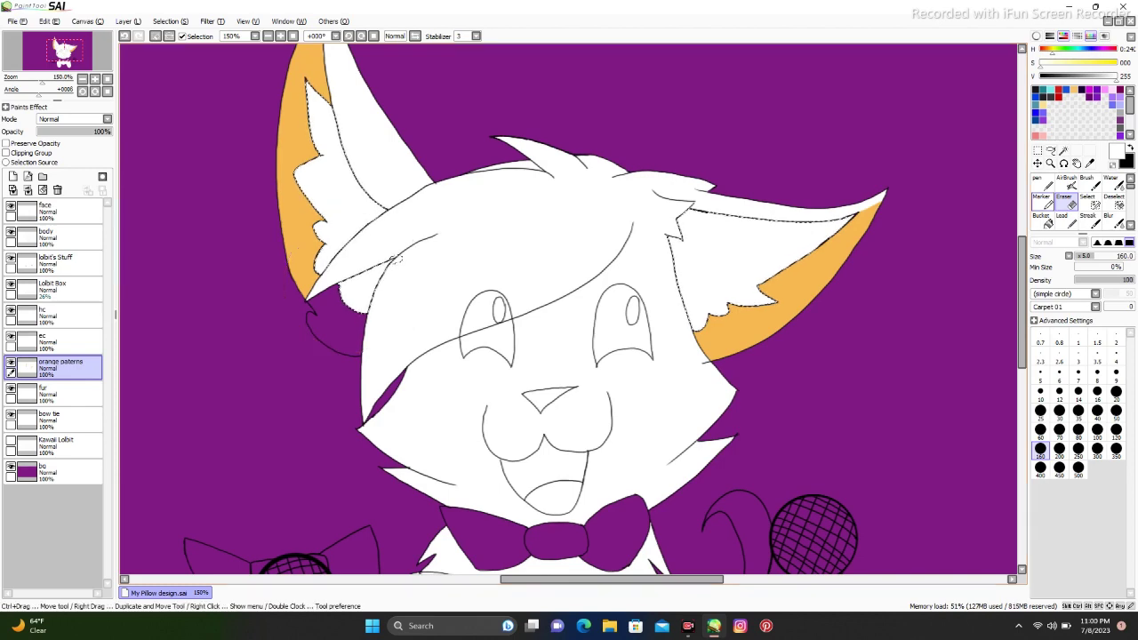
# - Colour the inner ears orange instead and erase the orange from the outer parts of both ears
pyautogui.scroll(6, 396, 258)
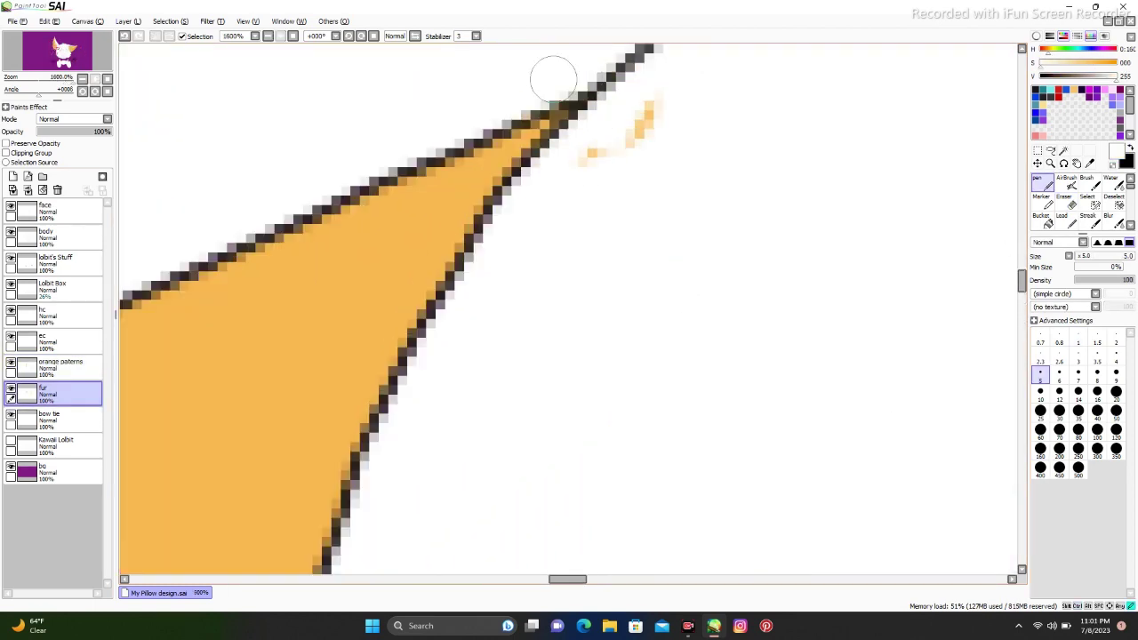
pyautogui.scroll(-8, 553, 79)
pyautogui.click(60, 365)
pyautogui.press('e')
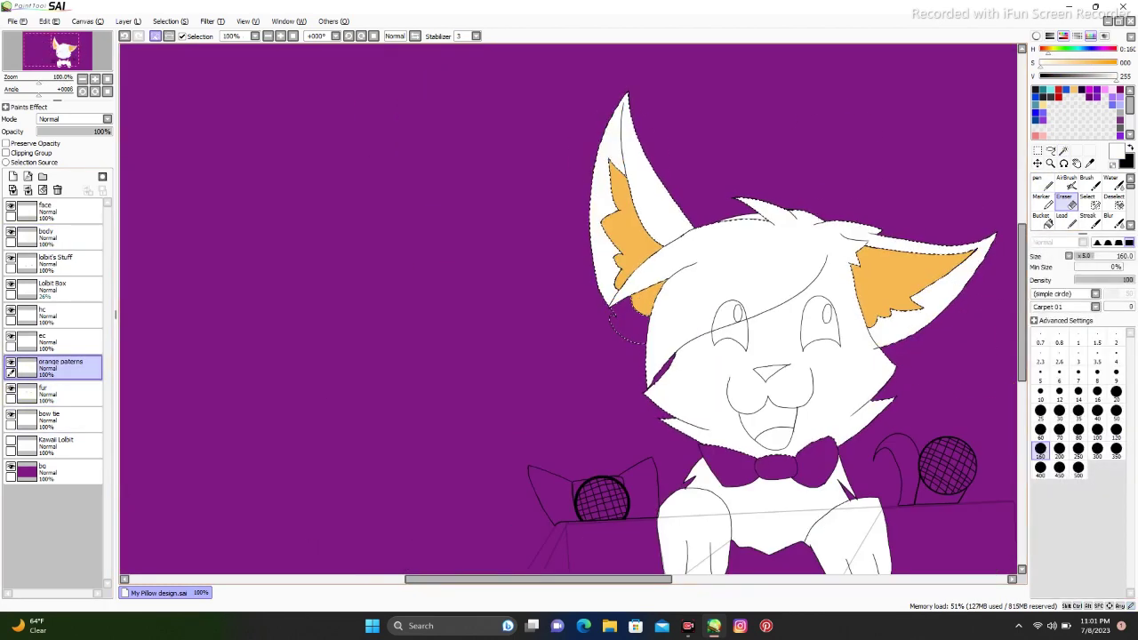
# - Fill the small fur tuft below the left ear with white on the fur layer
pyautogui.hotkey('alt', '[')
pyautogui.press('g')
pyautogui.scroll(2, 609, 209)
# - Try to shade the left ear's outer part with soft magenta on a new layer above the fur
pyautogui.press('c')
pyautogui.moveTo(622, 116)
pyautogui.mouseDown()
pyautogui.moveTo(623, 373)
pyautogui.moveTo(610, 105)
pyautogui.mouseUp()
pyautogui.hotkey('ctrl', 'z')
pyautogui.hotkey('ctrl', 'z')
pyautogui.hotkey('ctrl', 'y')
pyautogui.hotkey('ctrl', 'y')
pyautogui.press('b')
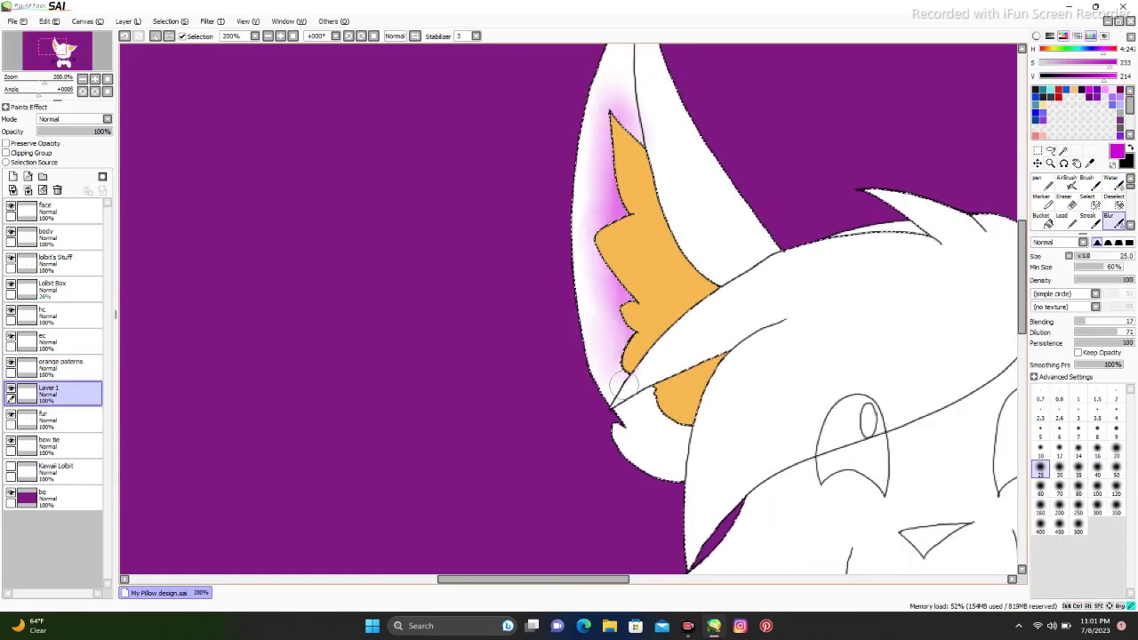
pyautogui.hotkey('ctrl', 'e')
# - Select both eyes and fill them with black on the ec layer, leaving the highlights white
pyautogui.scroll(-2, 619, 384)
pyautogui.scroll(2, 569, 293)
pyautogui.press('g')
pyautogui.click(553, 293)
pyautogui.click(735, 285)
pyautogui.click(553, 293)
pyautogui.click(735, 285)
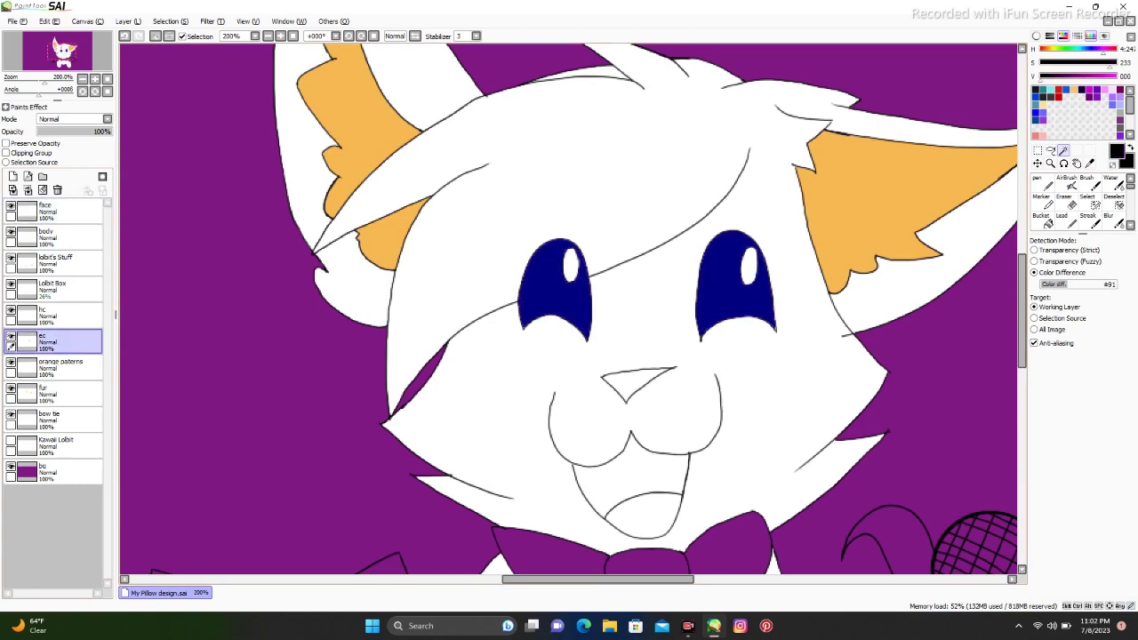
pyautogui.click(553, 293)
pyautogui.click(734, 284)
# - Select the nose and fill it with near-black
pyautogui.click(44, 210)
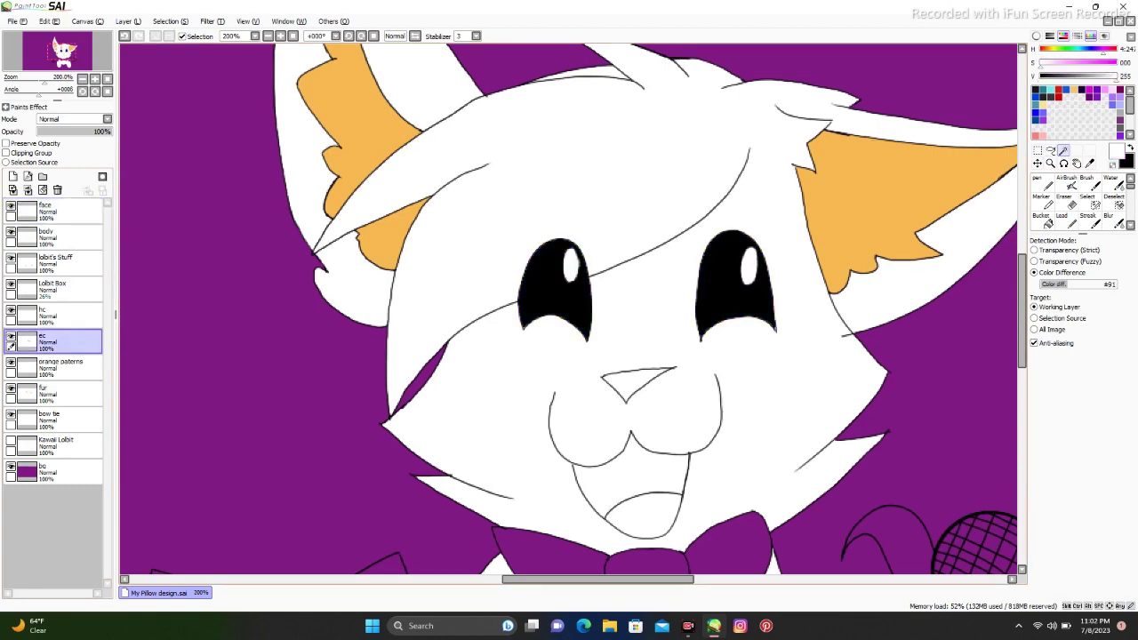
pyautogui.scroll(3, 639, 378)
pyautogui.click(638, 378)
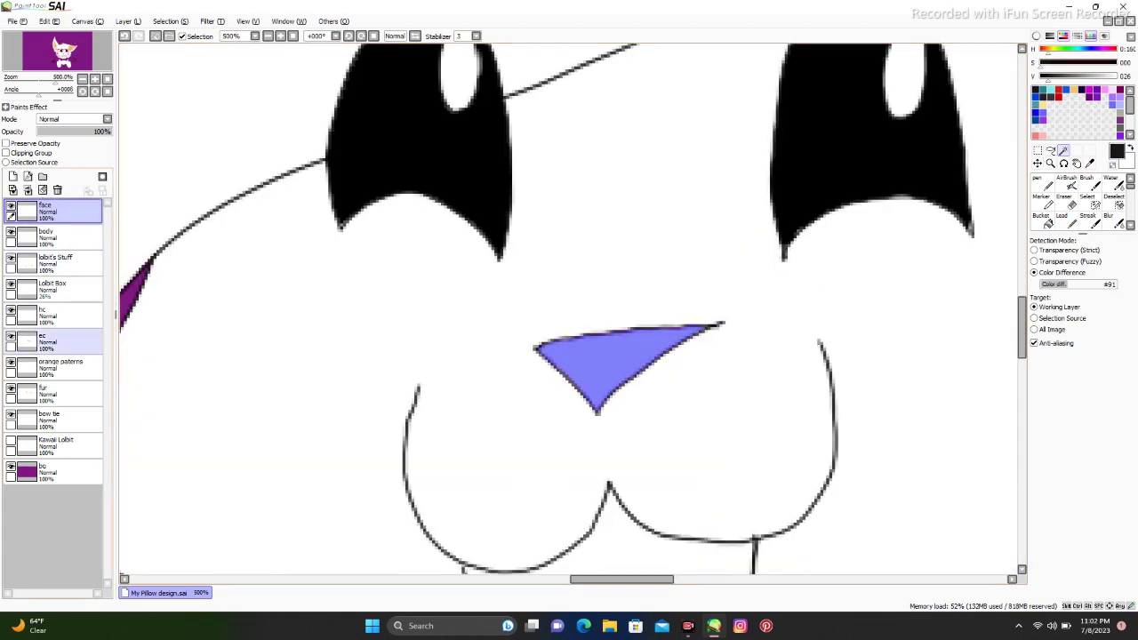
pyautogui.hotkey('ctrl', 'd')
# - Fill the inside of the mouth with coral and the tongue with light pink on the ec layer
pyautogui.scroll(-3, 640, 511)
pyautogui.click(640, 511)
pyautogui.click(640, 512)
pyautogui.click(516, 400)
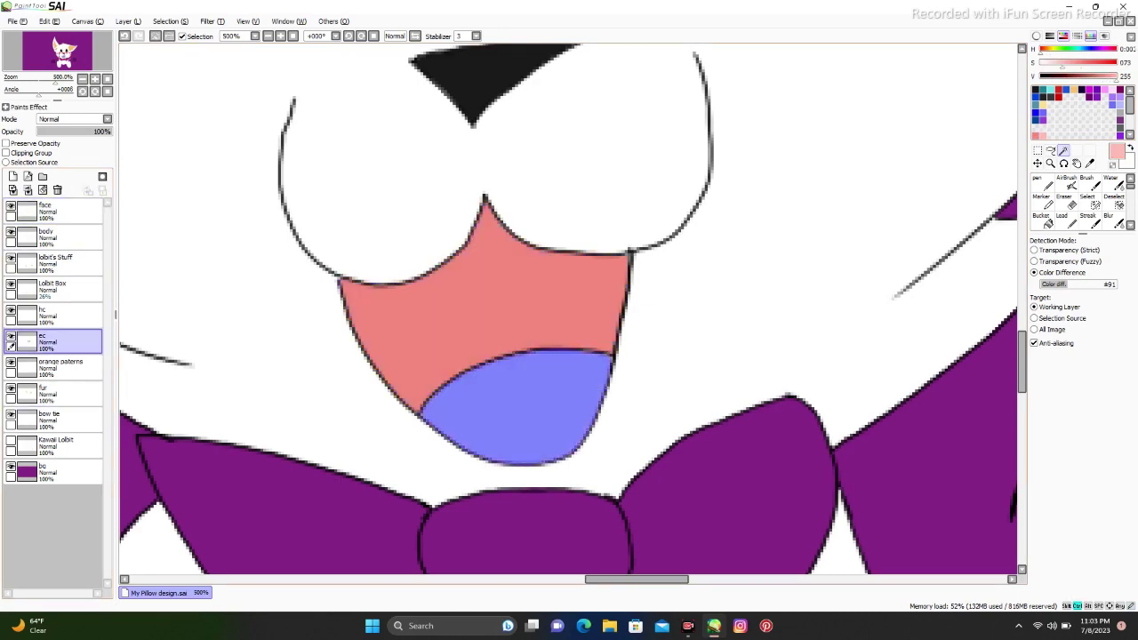
pyautogui.scroll(-4, 569, 356)
# - Select all three parts of the bow tie and fill them with bright magenta on the bow tie layer
pyautogui.click(44, 236)
pyautogui.click(1037, 36)
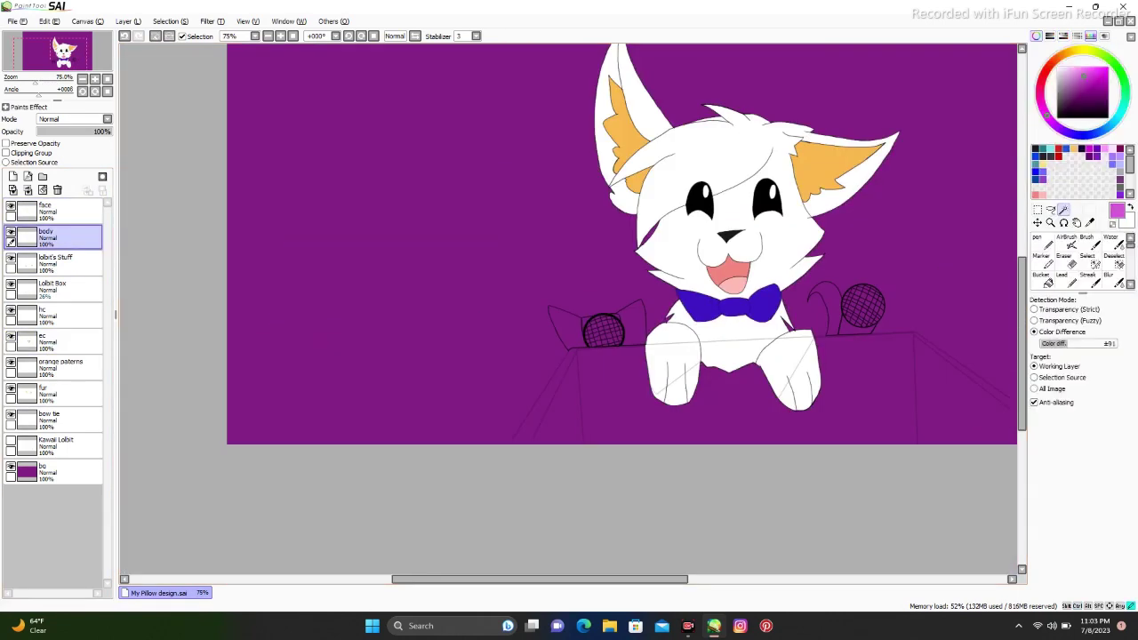
pyautogui.scroll(3, 788, 312)
pyautogui.click(729, 305)
pyautogui.hotkey('ctrl', 'z')
pyautogui.click(49, 418)
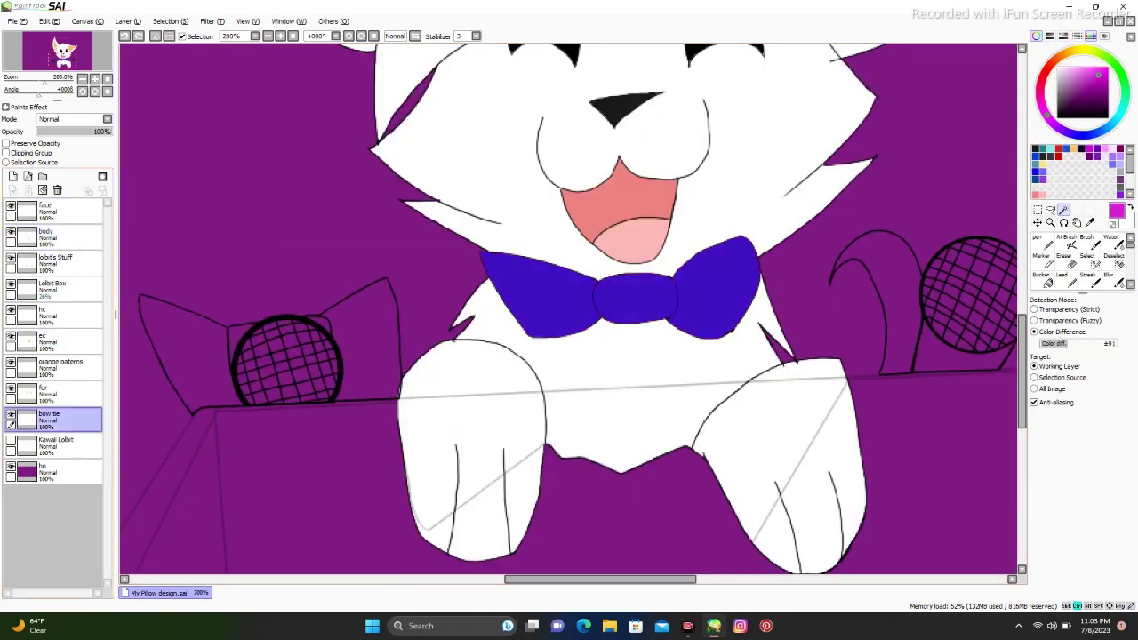
pyautogui.click(729, 305)
pyautogui.click(729, 305)
pyautogui.click(44, 235)
pyautogui.click(267, 178)
pyautogui.hotkey('ctrl', 'z')
# - Fill both wings of the bow behind the left microphone with the same magenta on the bow tie layer
pyautogui.click(48, 287)
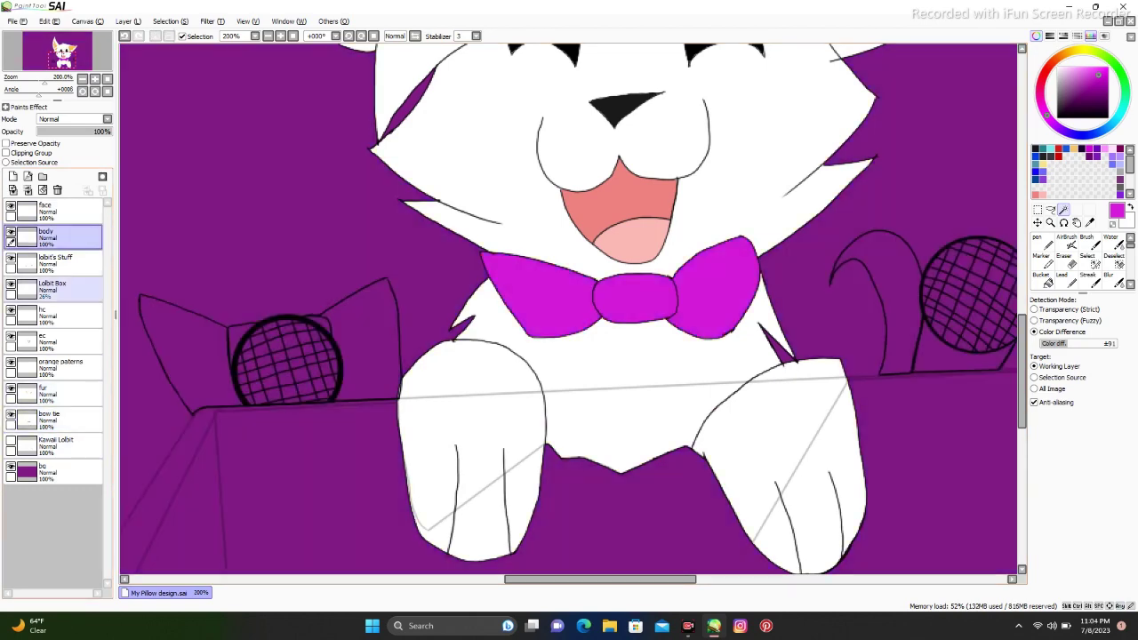
pyautogui.click(178, 347)
pyautogui.click(364, 338)
pyautogui.click(49, 418)
pyautogui.scroll(5, 569, 311)
pyautogui.press('e')
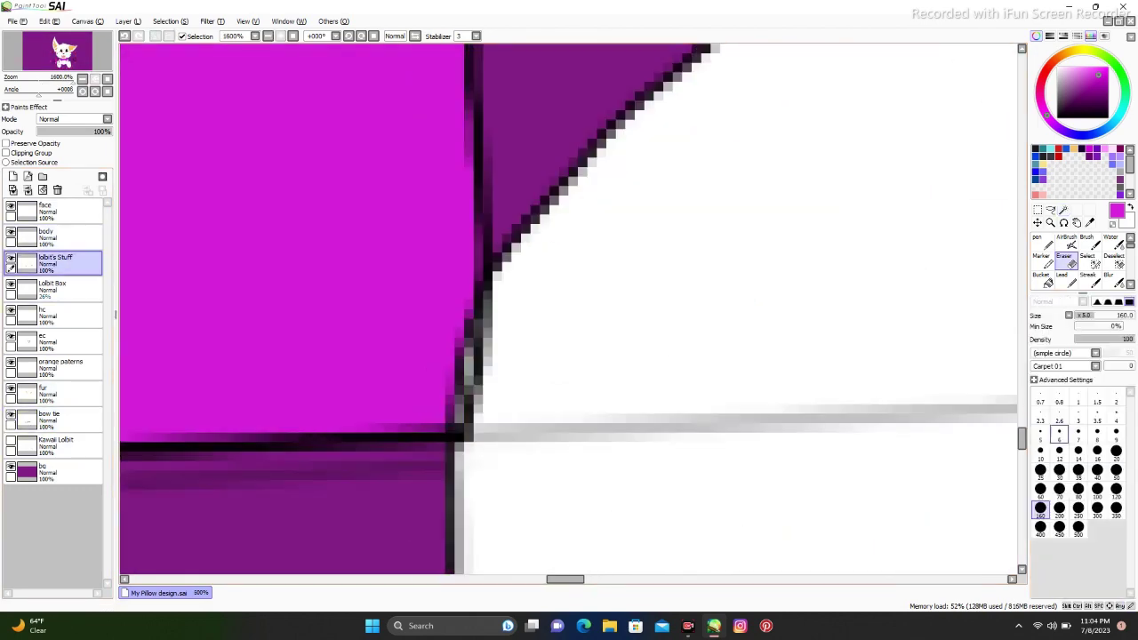
pyautogui.scroll(-4, 508, 372)
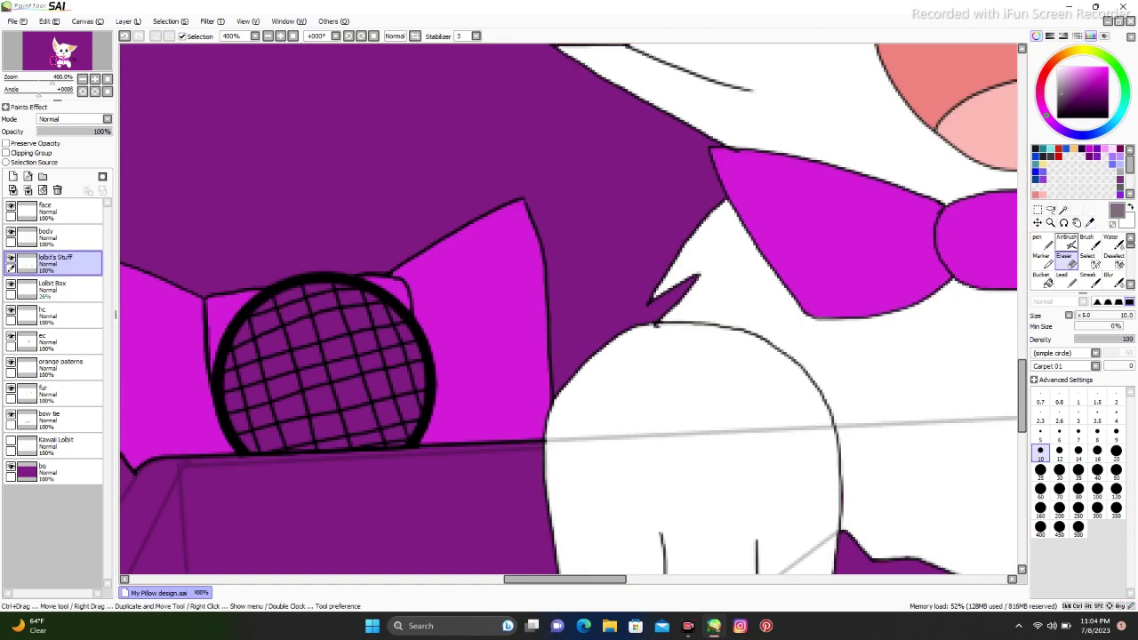
# - Mask the left microphone's round head with the Select brush and colour it dark grey on the bow tie layer
pyautogui.press('s')
pyautogui.moveTo(319, 320)
pyautogui.mouseDown()
pyautogui.moveTo(346, 356)
pyautogui.moveTo(415, 384)
pyautogui.mouseUp()
pyautogui.moveTo(516, 453)
pyautogui.mouseDown()
pyautogui.moveTo(345, 361)
pyautogui.moveTo(293, 382)
pyautogui.mouseUp()
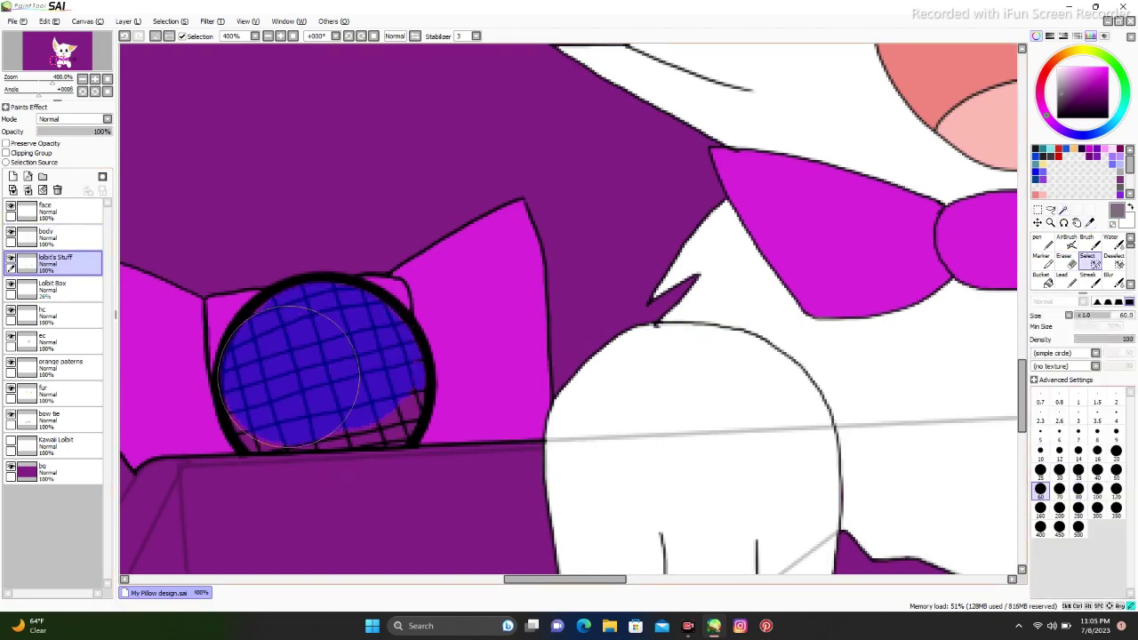
pyautogui.scroll(3, 293, 400)
pyautogui.moveTo(231, 436); pyautogui.dragTo(302, 449)
pyautogui.scroll(-2, 280, 131)
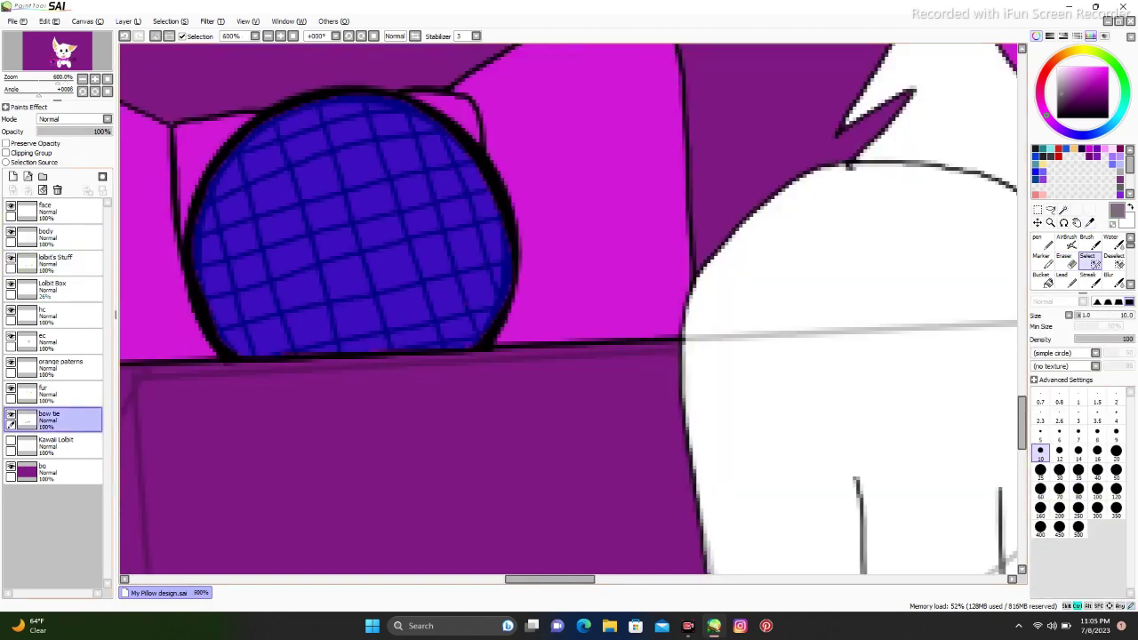
# - Mask the right microphone's round head with the Select brush and colour it dark grey
pyautogui.scroll(-3, 509, 356)
pyautogui.scroll(3, 737, 368)
pyautogui.click(1077, 488)
pyautogui.moveTo(738, 222)
pyautogui.mouseDown()
pyautogui.moveTo(707, 203)
pyautogui.moveTo(667, 238)
pyautogui.mouseUp()
pyautogui.hotkey('ctrl', 'd')
# - Fill the right microphone's handle with medium grey and dab two magenta buttons along its lower edge
pyautogui.click(1063, 210)
pyautogui.click(666, 382)
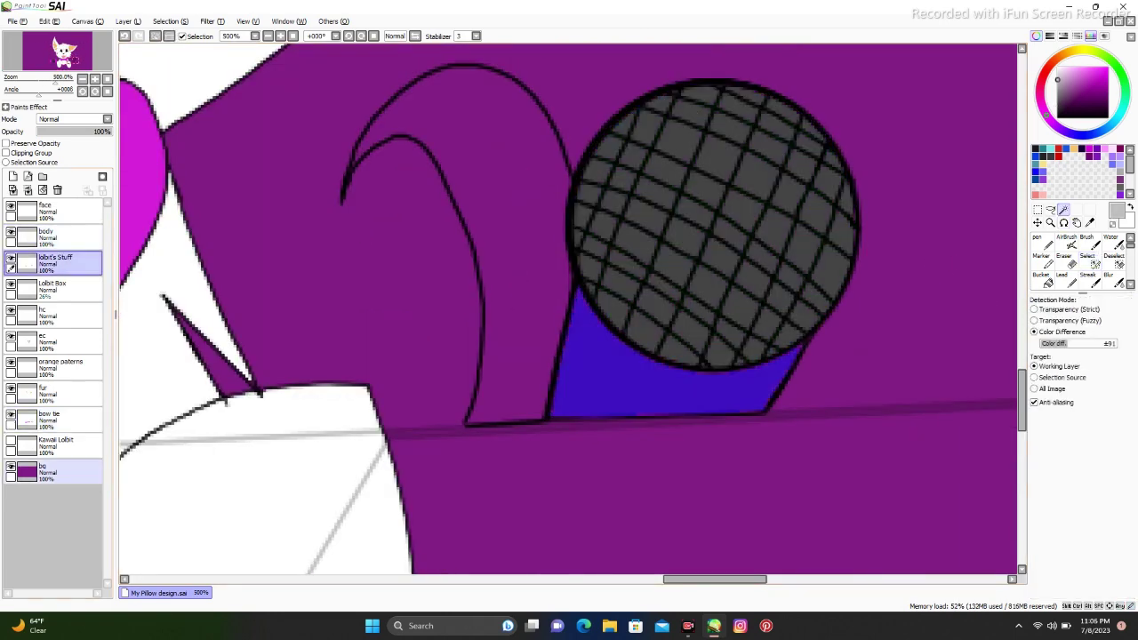
pyautogui.click(1037, 240)
pyautogui.scroll(2, 901, 447)
pyautogui.click(618, 410)
pyautogui.click(672, 413)
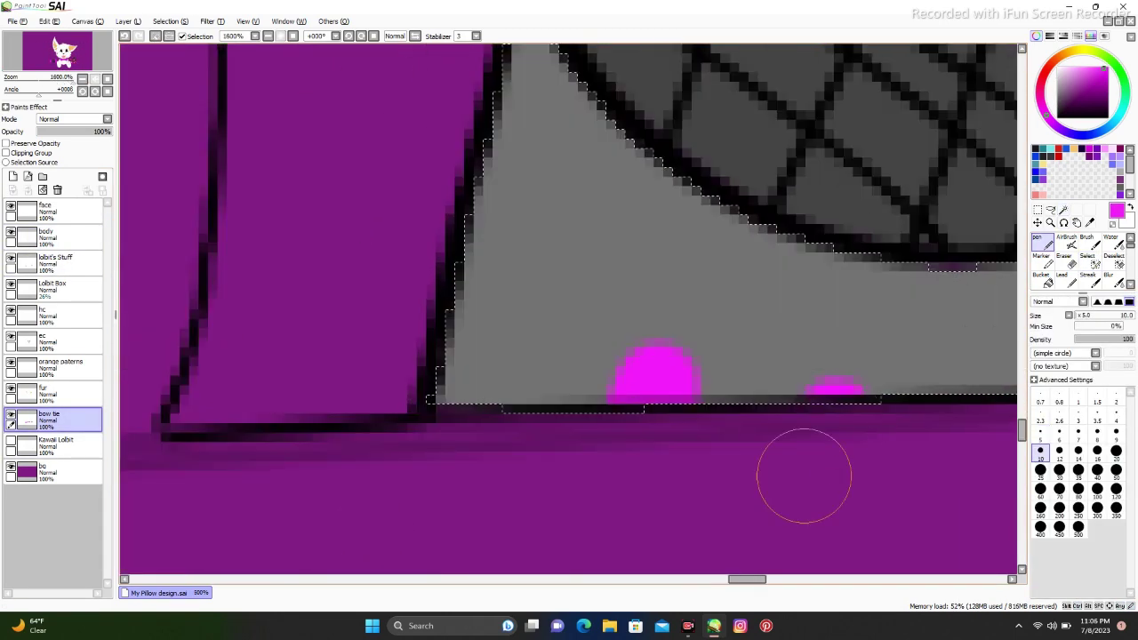
pyautogui.scroll(-2, 795, 467)
# - Select the curved hook beside the right microphone and colour it very light grey on the bow tie layer
pyautogui.click(1063, 210)
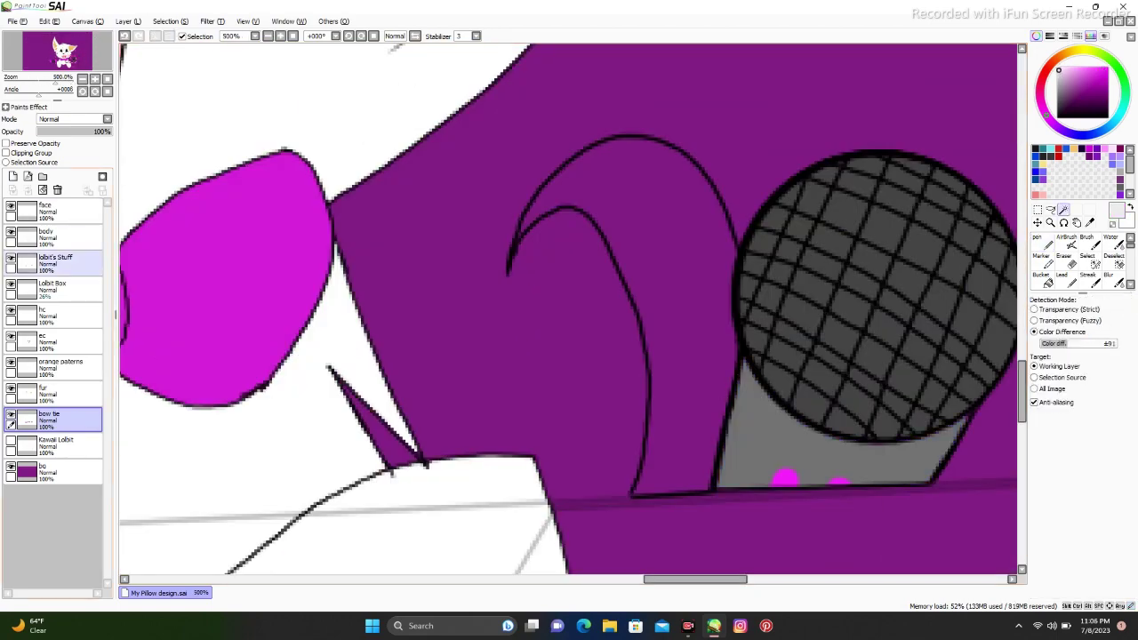
pyautogui.scroll(2, 569, 266)
pyautogui.click(569, 266)
pyautogui.click(1037, 240)
pyautogui.scroll(-1, 1005, 183)
pyautogui.hotkey('ctrl', 'd')
pyautogui.scroll(-4, 1005, 183)
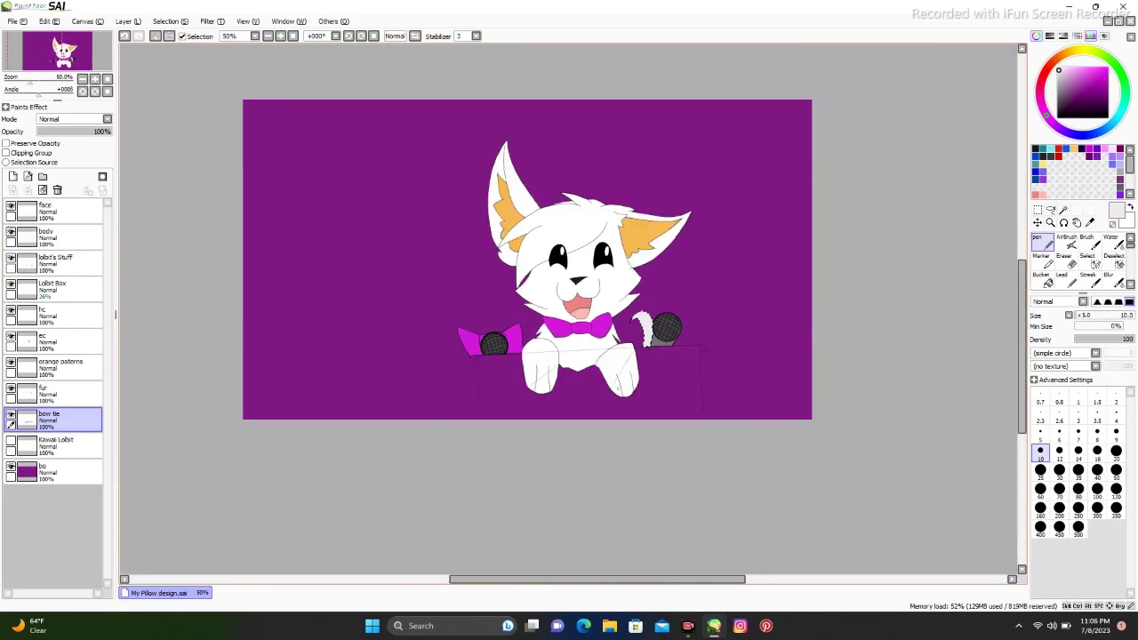
pyautogui.scroll(4, 530, 372)
pyautogui.scroll(-2, 530, 372)
pyautogui.scroll(-1, 531, 371)
# - Select the body area and colour the chest between the paws with the same orange as the inner ears
pyautogui.click(1063, 210)
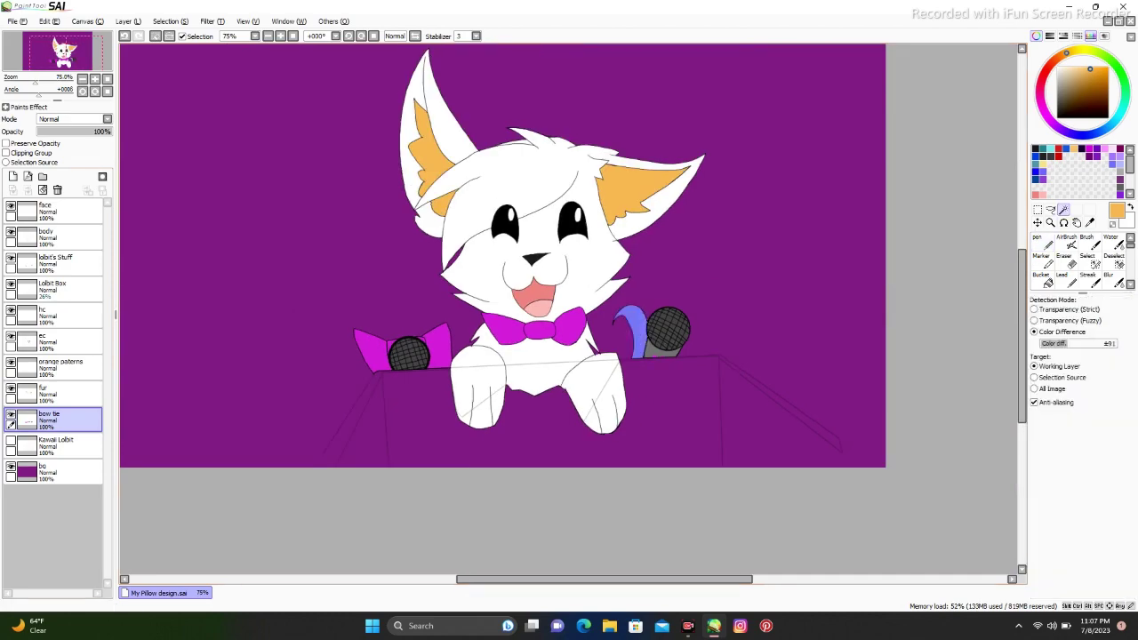
pyautogui.click(53, 236)
pyautogui.click(1036, 240)
pyautogui.scroll(4, 533, 355)
pyautogui.moveTo(498, 294); pyautogui.dragTo(587, 338)
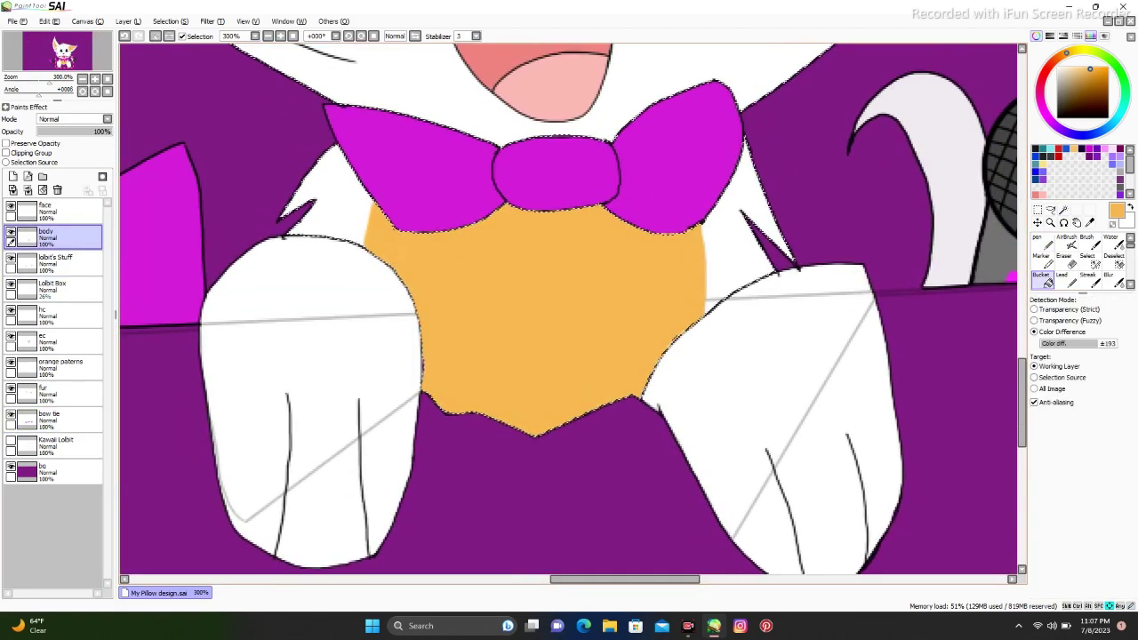
pyautogui.scroll(-1, 460, 290)
pyautogui.scroll(1, 460, 290)
pyautogui.scroll(-3, 506, 341)
pyautogui.scroll(1, 506, 341)
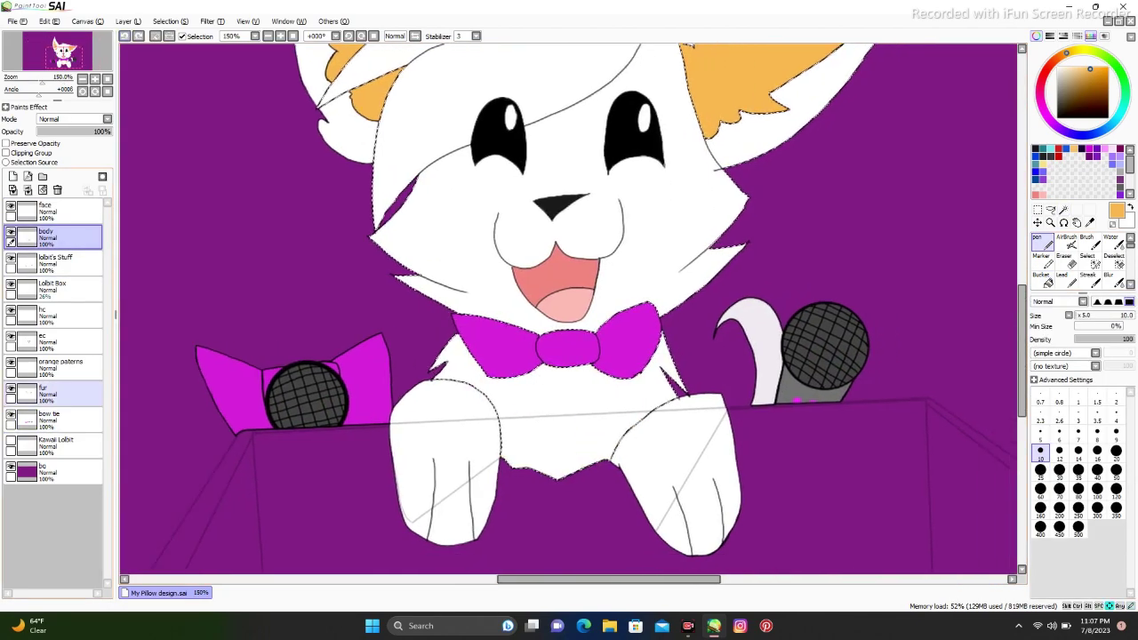
# - Outline the left eye in orange on the orange paterns layer and erase the outline above the hair line
pyautogui.click(54, 368)
pyautogui.scroll(3, 584, 299)
pyautogui.scroll(-2, 584, 299)
pyautogui.moveTo(338, 231)
pyautogui.mouseDown()
pyautogui.moveTo(507, 351)
pyautogui.moveTo(520, 254)
pyautogui.mouseUp()
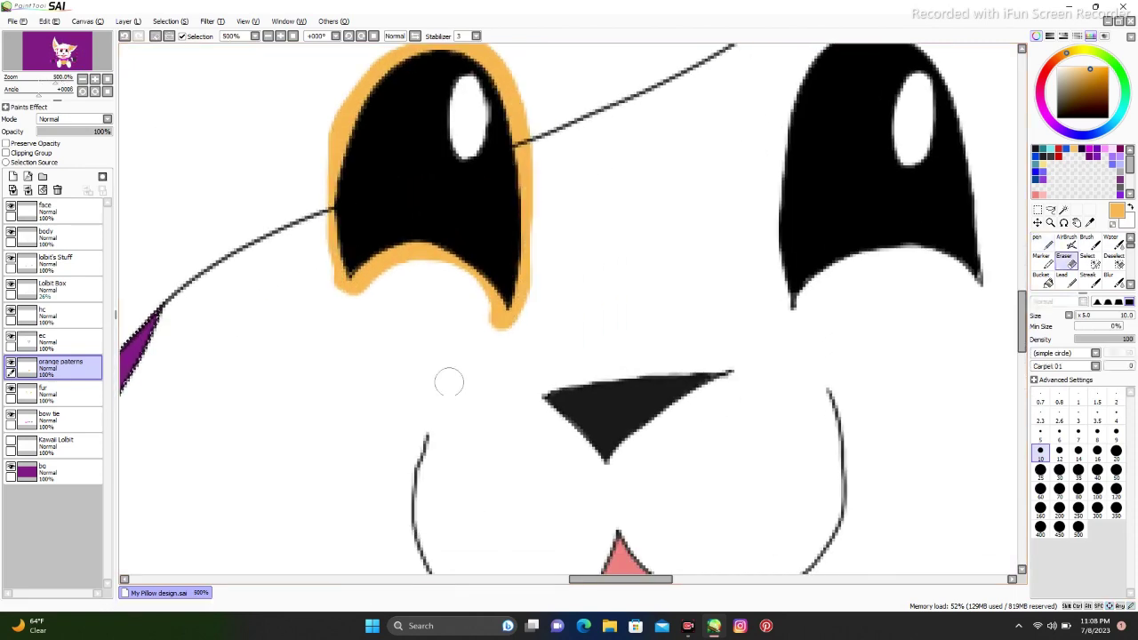
pyautogui.scroll(2, 450, 382)
pyautogui.press('e')
pyautogui.scroll(-3, 631, 391)
pyautogui.scroll(1, 228, 229)
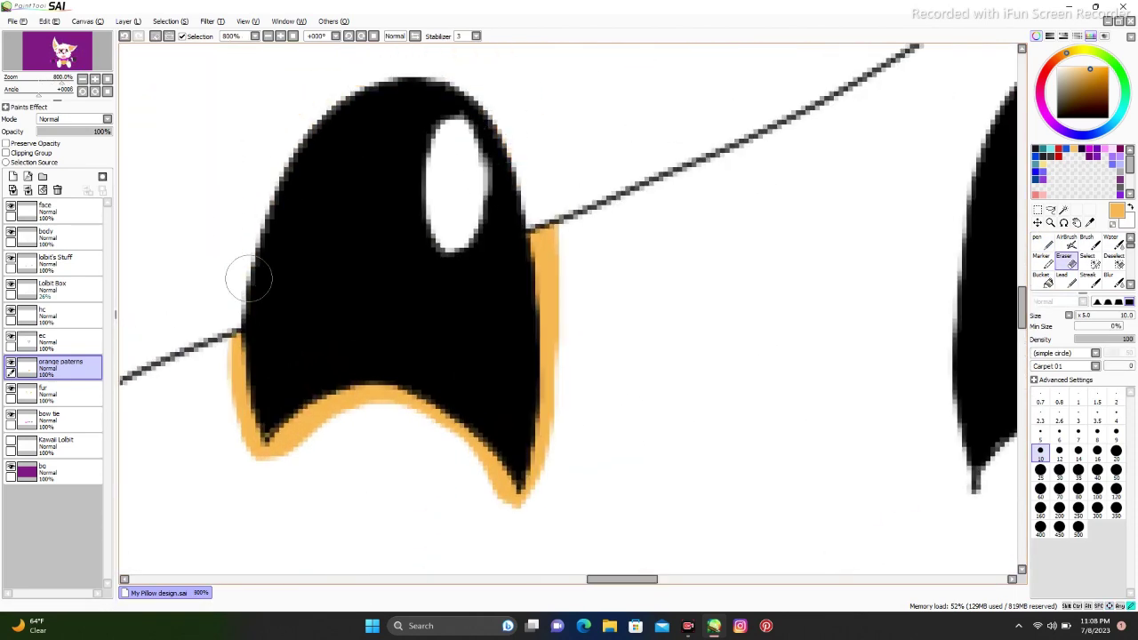
pyautogui.scroll(2, 249, 270)
pyautogui.press('n')
pyautogui.scroll(-1, 916, 269)
pyautogui.scroll(-2, 916, 269)
# - Clean up the stray line ends at the right eye's lower corners on the face layer
pyautogui.click(53, 210)
pyautogui.scroll(1, 569, 267)
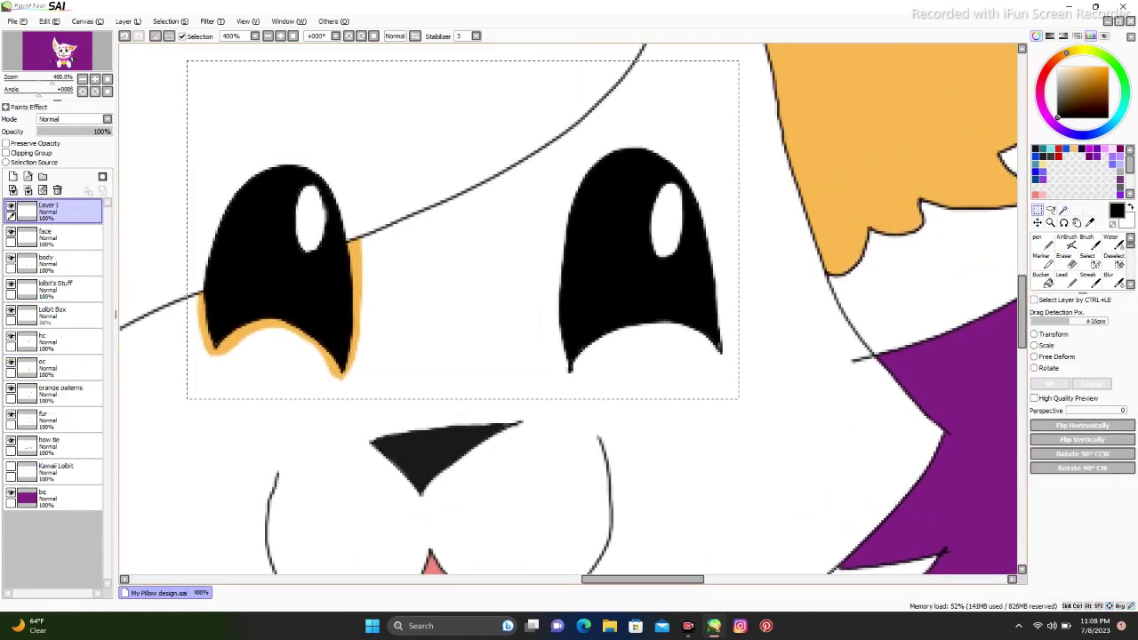
pyautogui.scroll(1, 569, 267)
pyautogui.scroll(-1, 569, 267)
pyautogui.scroll(2, 406, 414)
pyautogui.press('e')
pyautogui.scroll(-3, 407, 415)
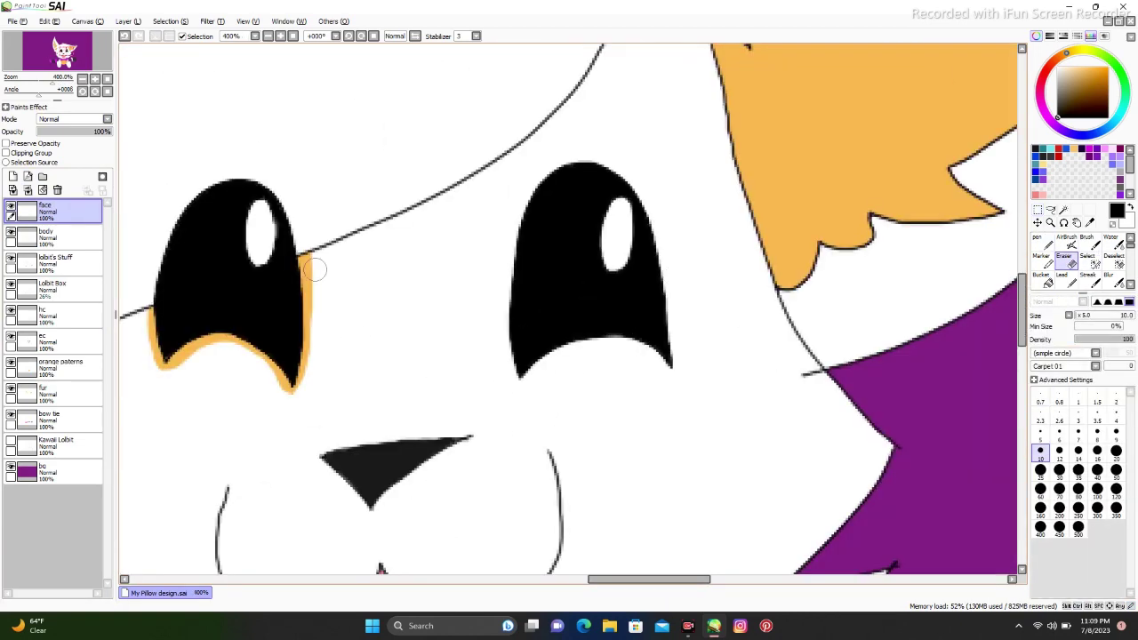
# - Select the whole head area with the Magic Wand on the body layer
pyautogui.click(54, 365)
pyautogui.scroll(3, 303, 356)
pyautogui.scroll(-3, 303, 356)
pyautogui.click(54, 235)
pyautogui.press('w')
pyautogui.scroll(1, 569, 266)
pyautogui.click(569, 267)
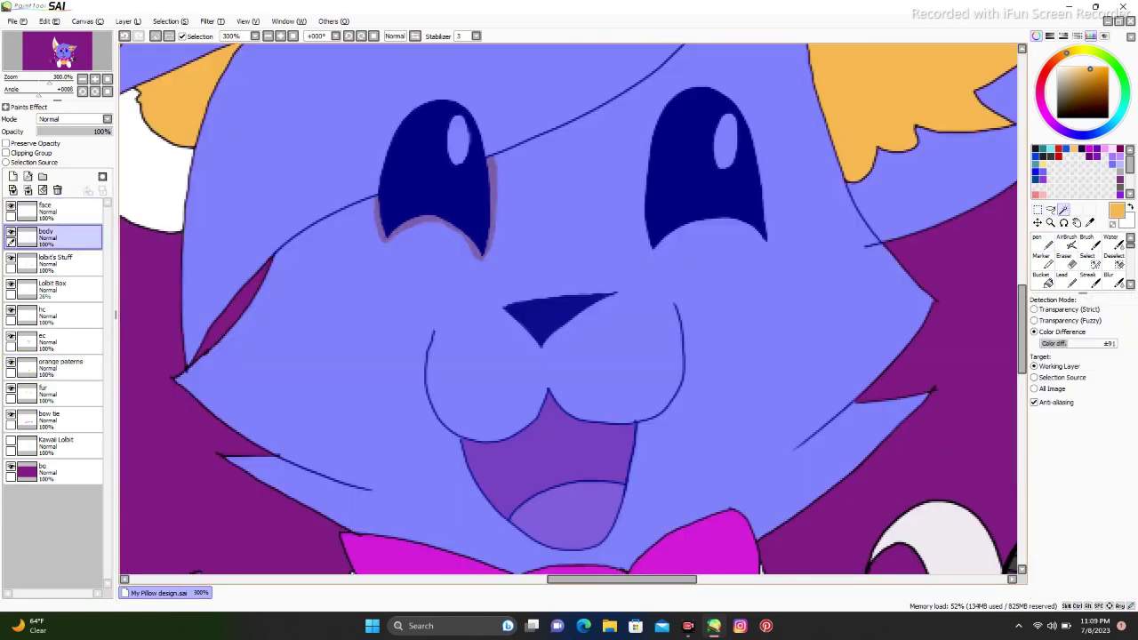
pyautogui.hotkey('ctrl', 'd')
pyautogui.press('n')
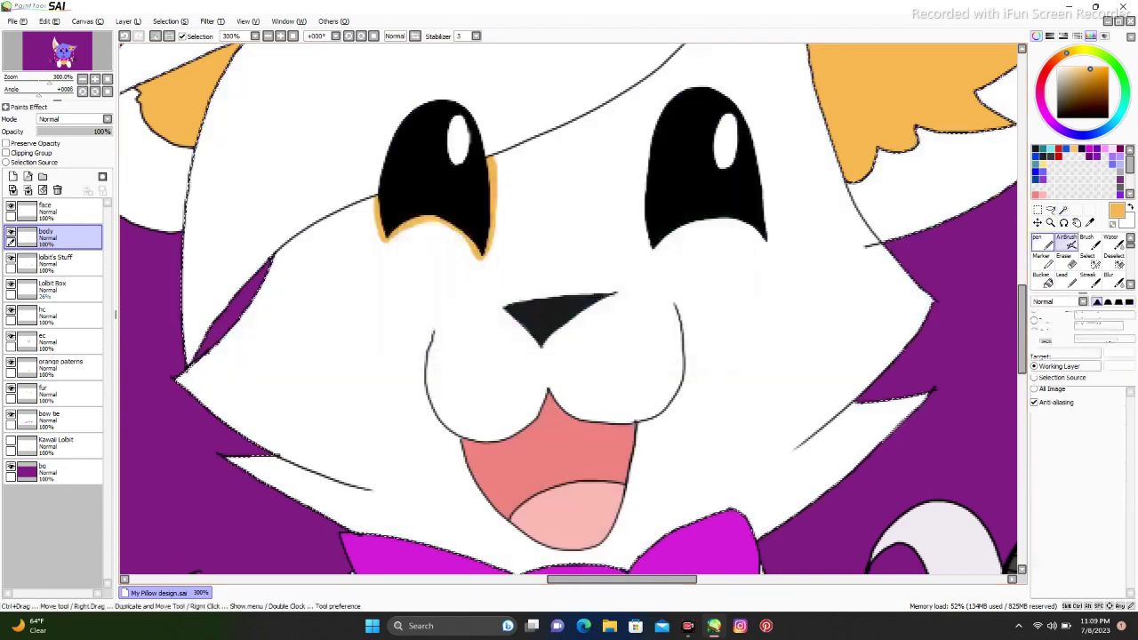
# - Draw an orange outline around the right eye on the orange paterns layer with the size 10 pen
pyautogui.scroll(2, 610, 142)
pyautogui.scroll(-1, 610, 143)
pyautogui.click(53, 364)
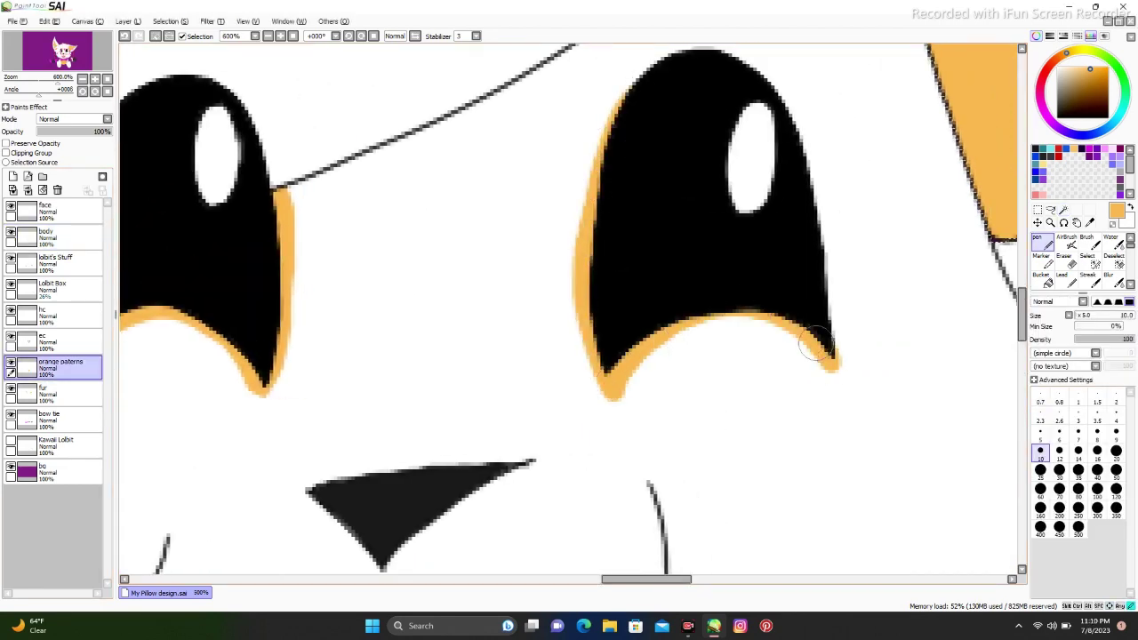
pyautogui.scroll(1, 815, 345)
pyautogui.moveTo(835, 409); pyautogui.dragTo(825, 340)
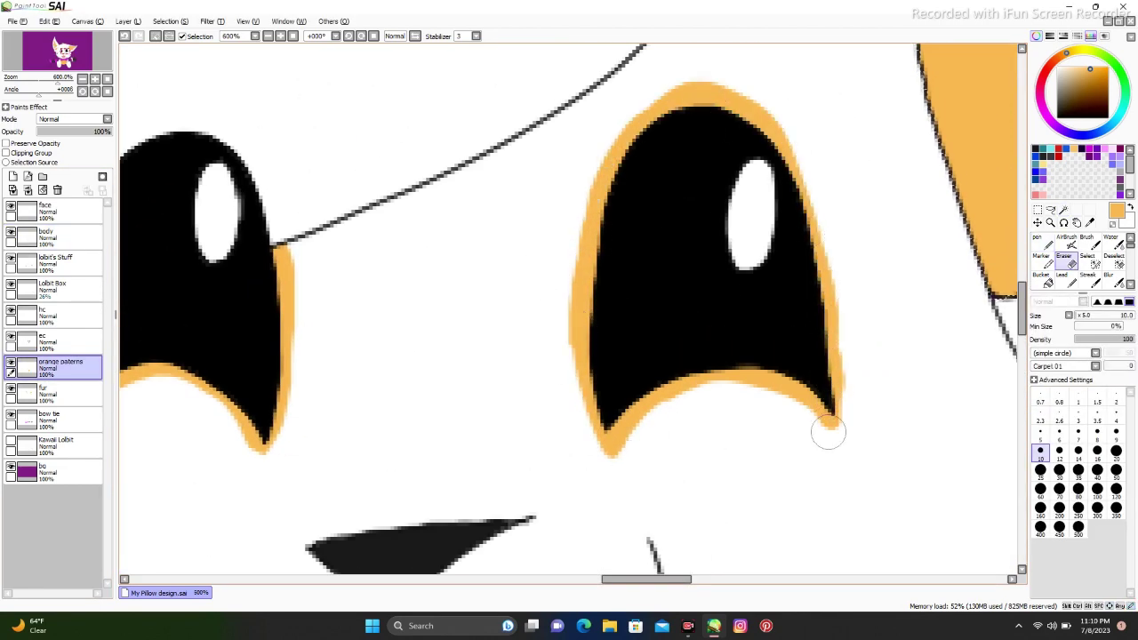
pyautogui.scroll(1, 827, 433)
# - Thicken the left eye's orange outline, erase its overshoot above the hair line and even out the right eye's outline
pyautogui.press('n')
pyautogui.hscroll(-5, 822, 473)
pyautogui.press('n')
pyautogui.moveTo(587, 267); pyautogui.dragTo(578, 471)
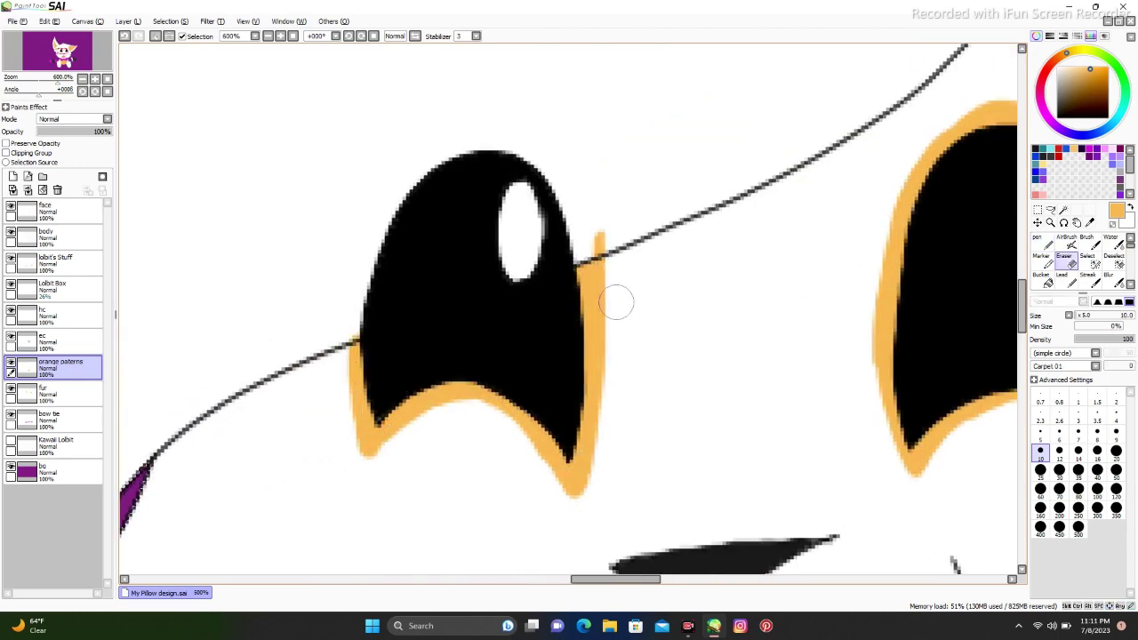
pyautogui.hscroll(7, 333, 336)
pyautogui.press('n')
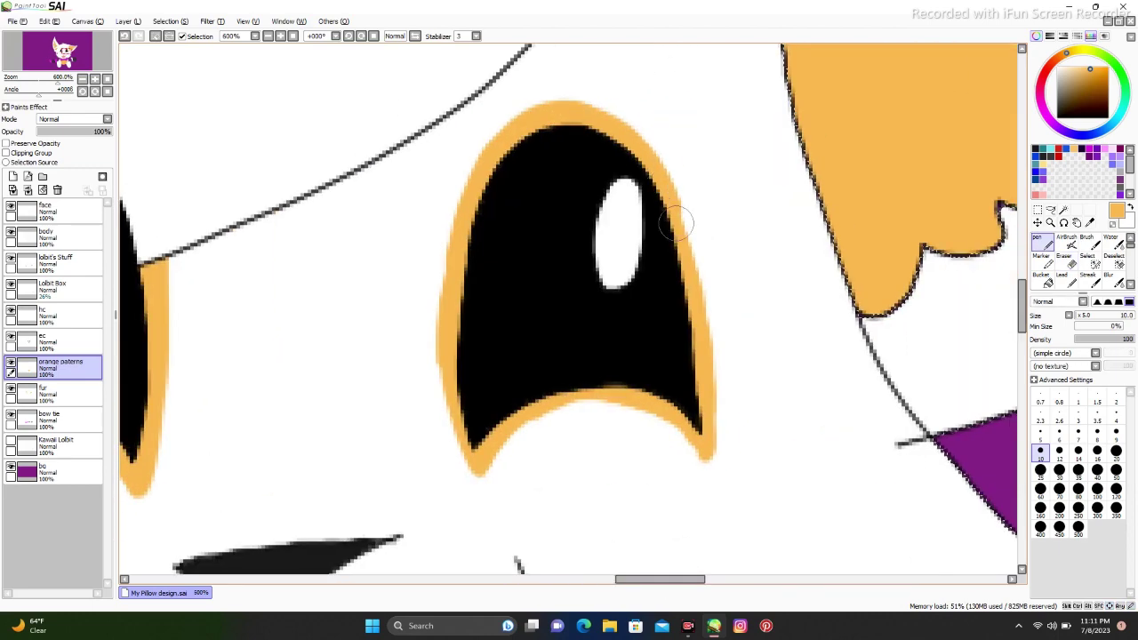
pyautogui.scroll(-2, 433, 426)
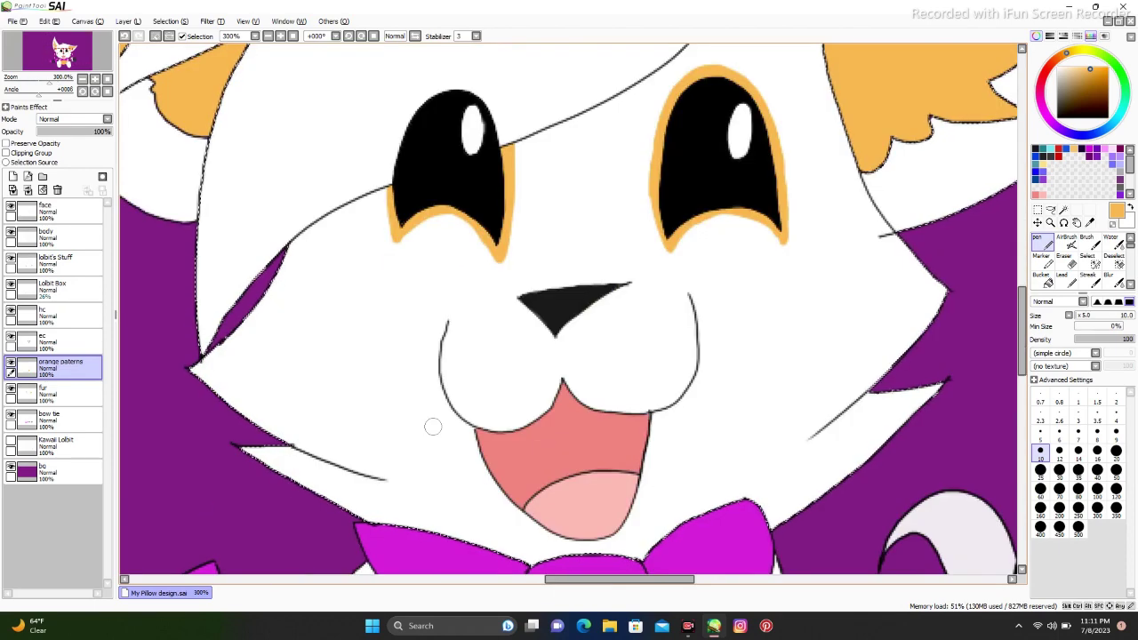
# - Outline the muzzle around the nose in orange and fill its inside with the same colour
pyautogui.moveTo(573, 247); pyautogui.dragTo(452, 336)
pyautogui.press('End')
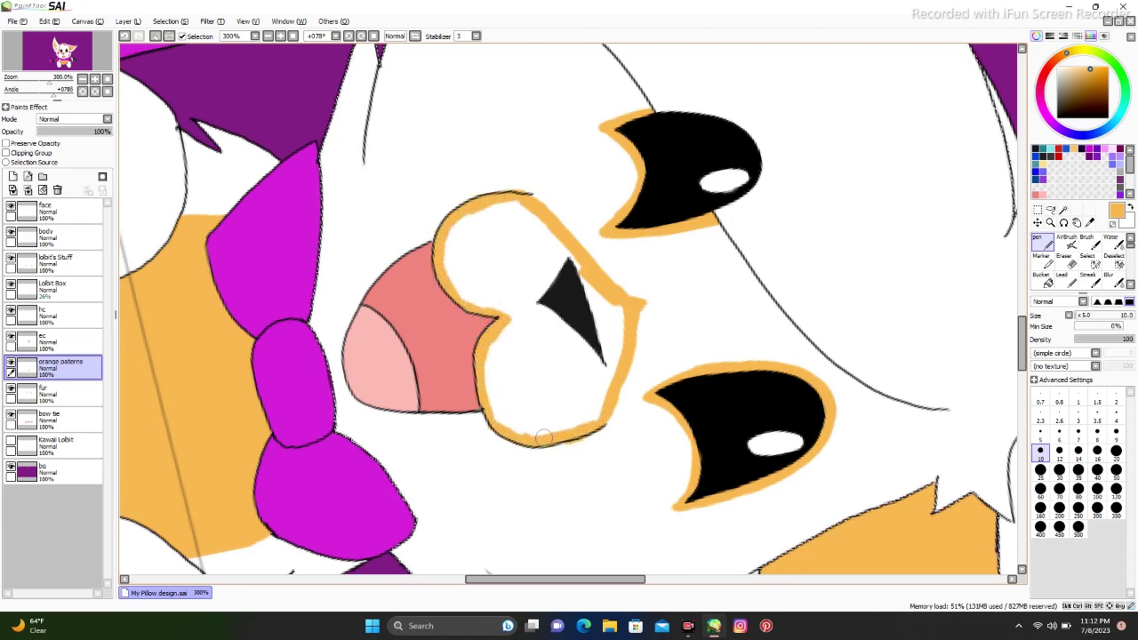
pyautogui.press('g')
pyautogui.click(544, 401)
# - Refine the muzzle's upper edges into clean slopes meeting at a point above the nose
pyautogui.press('e')
pyautogui.press('Home')
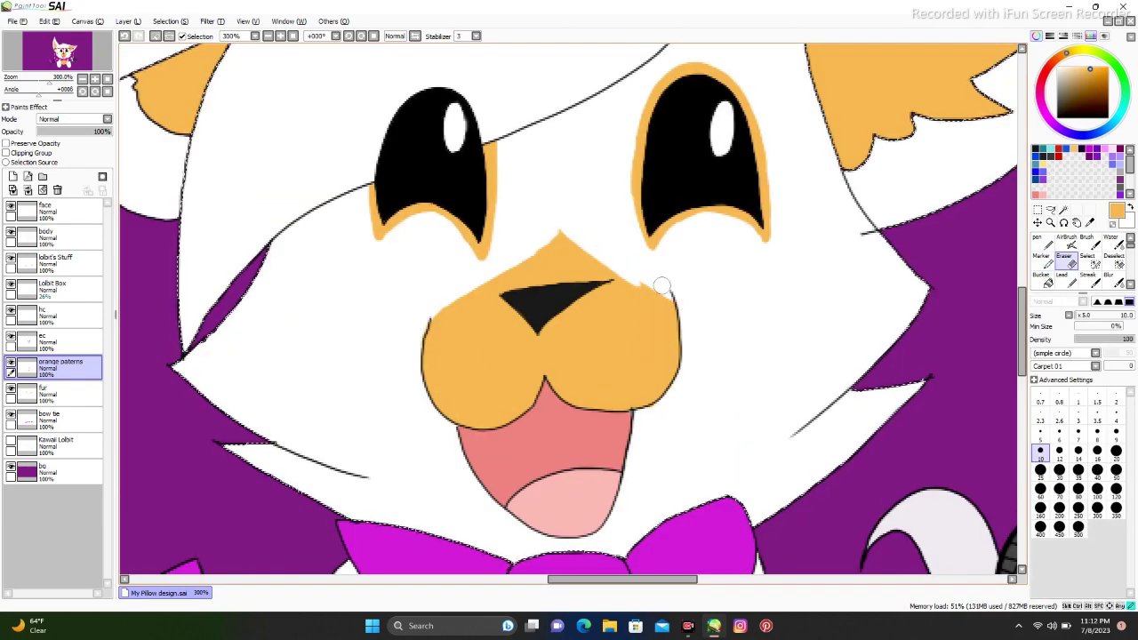
pyautogui.press('End')
pyautogui.moveTo(631, 329); pyautogui.dragTo(594, 412)
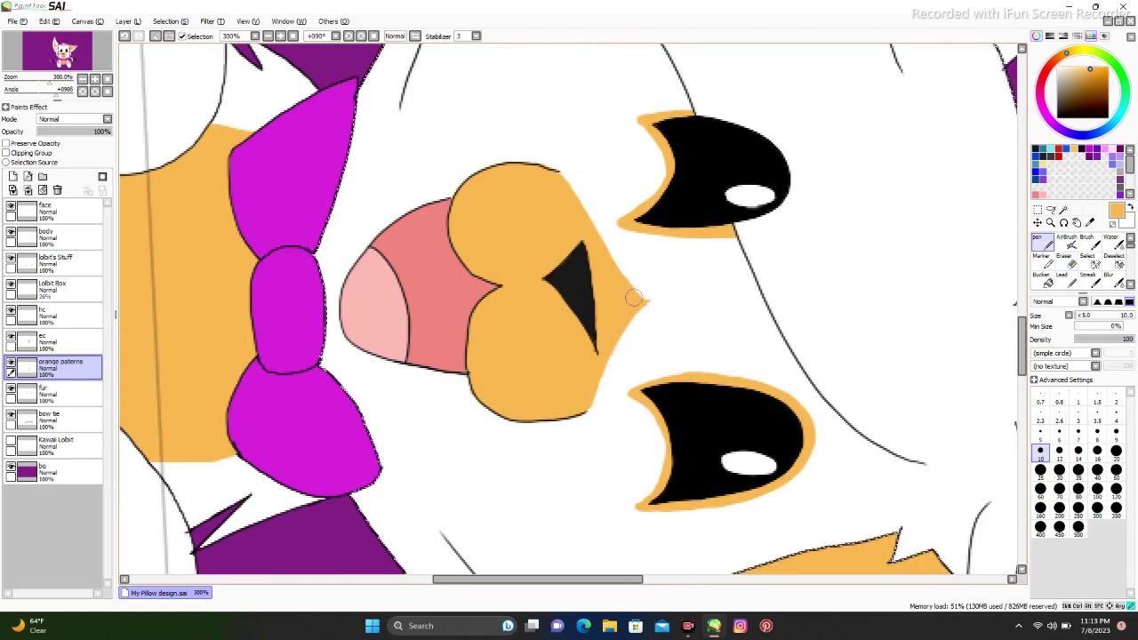
pyautogui.press('Home')
pyautogui.scroll(-3, 569, 311)
pyautogui.scroll(2, 607, 425)
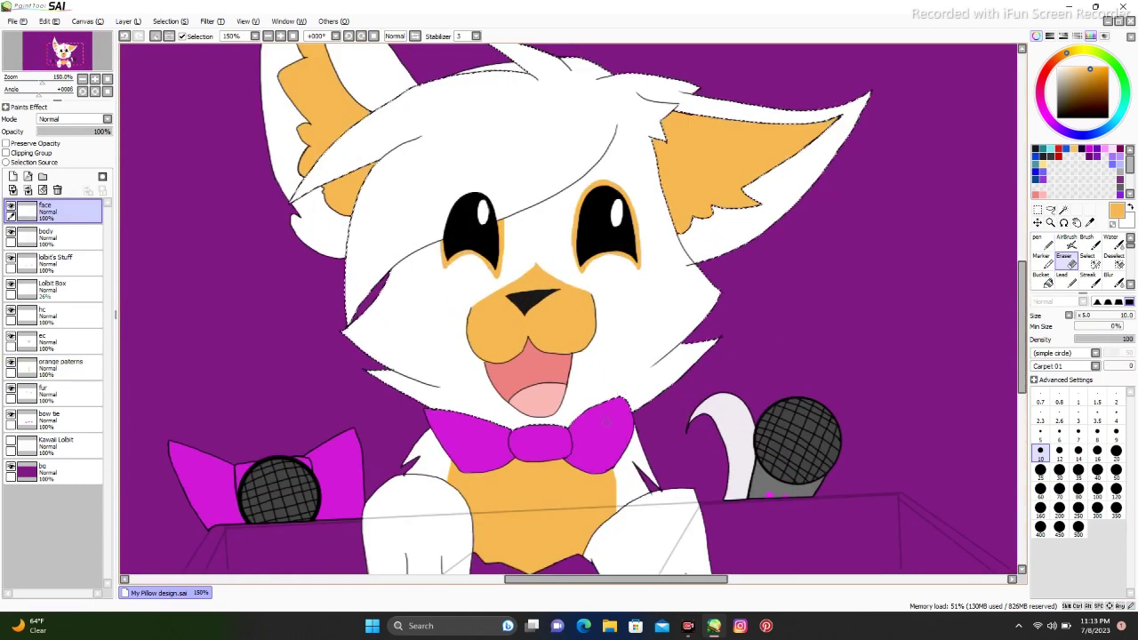
# - Stamp a round bright magenta cheek on each side of the face on the ec layer with a size 70 pen
pyautogui.click(54, 341)
pyautogui.click(1097, 469)
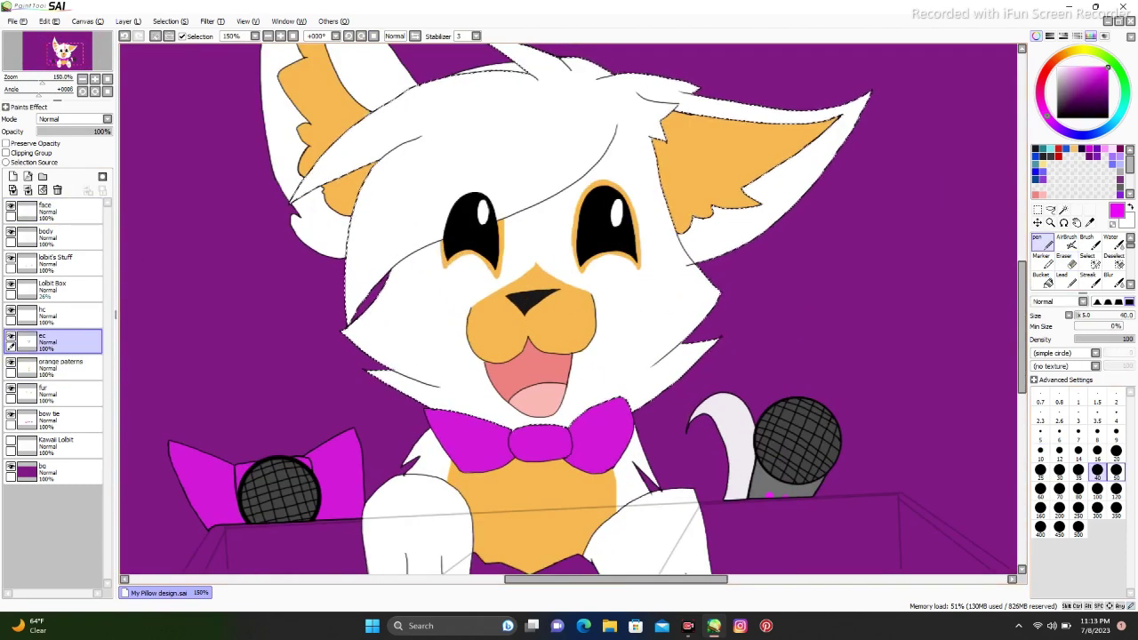
pyautogui.click(410, 321)
pyautogui.scroll(-3, 410, 321)
pyautogui.scroll(2, 655, 391)
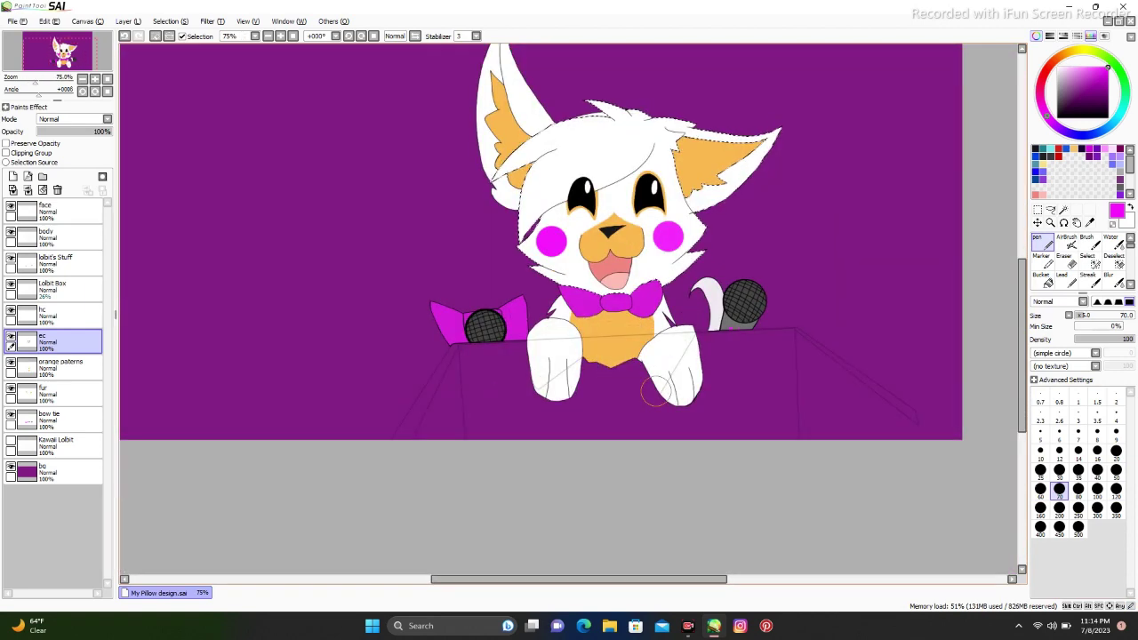
# - Set the Lolbit Box layer to 100% opacity, add a layer named box above Kawaii Lolbit and select the box's interior
pyautogui.click(53, 287)
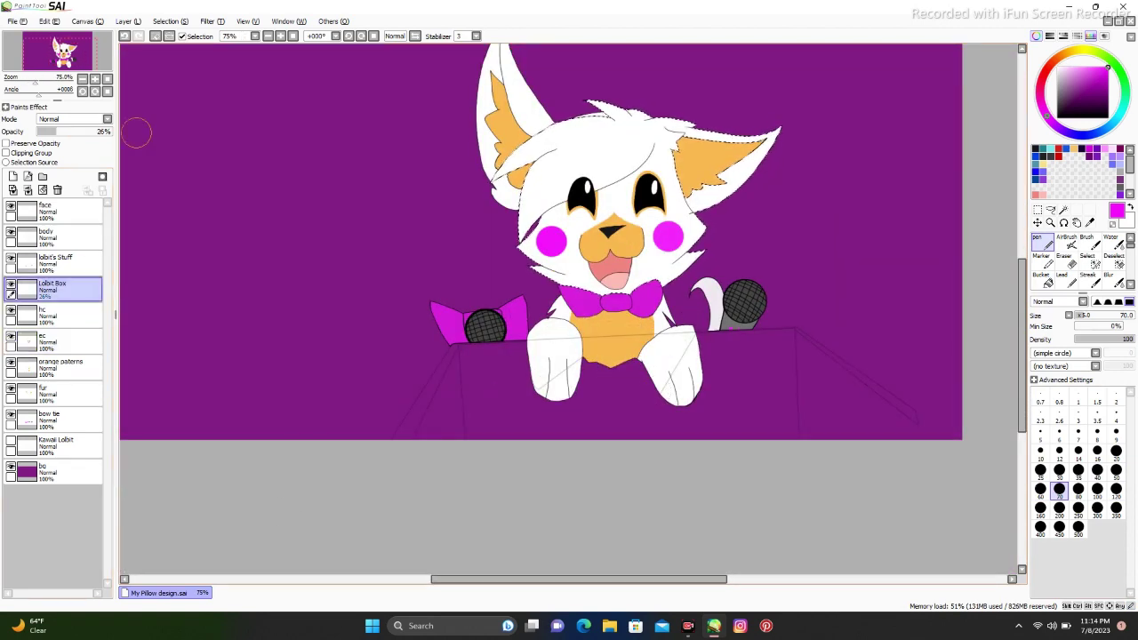
pyautogui.click(105, 131)
pyautogui.click(53, 445)
pyautogui.click(12, 190)
pyautogui.click(53, 287)
pyautogui.click(1063, 208)
pyautogui.click(613, 178)
pyautogui.click(623, 383)
pyautogui.scroll(2, 569, 311)
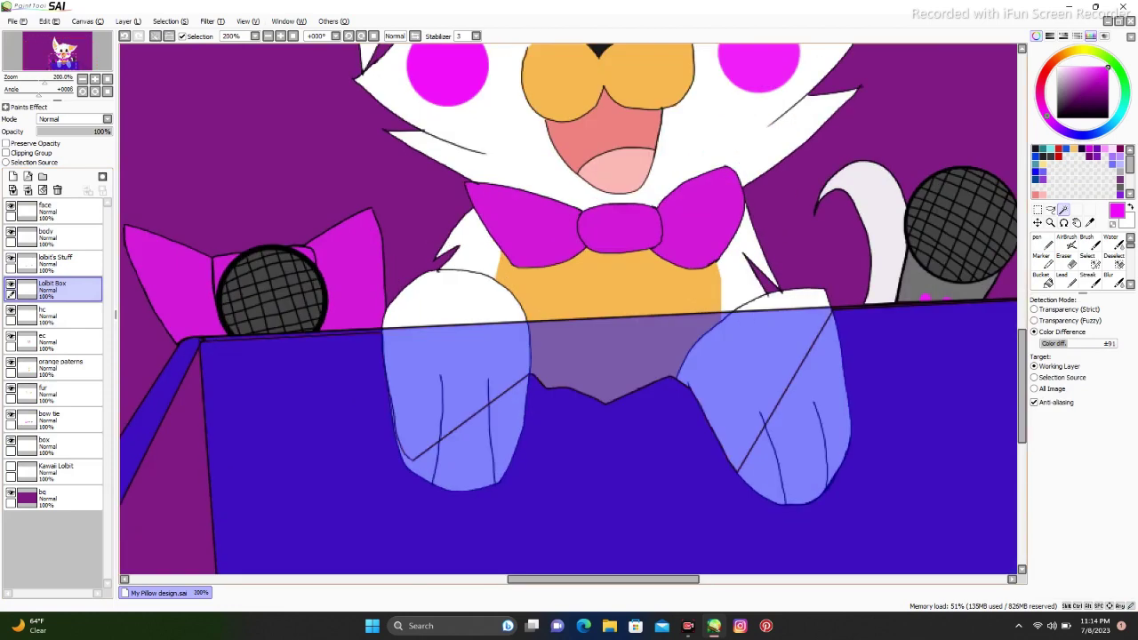
# - Fill the selected box and flaps with tan on the box layer and place the Lolbit Box line layer below bow tie
pyautogui.scroll(-3, 569, 311)
pyautogui.click(54, 444)
pyautogui.click(498, 400)
pyautogui.scroll(3, 498, 400)
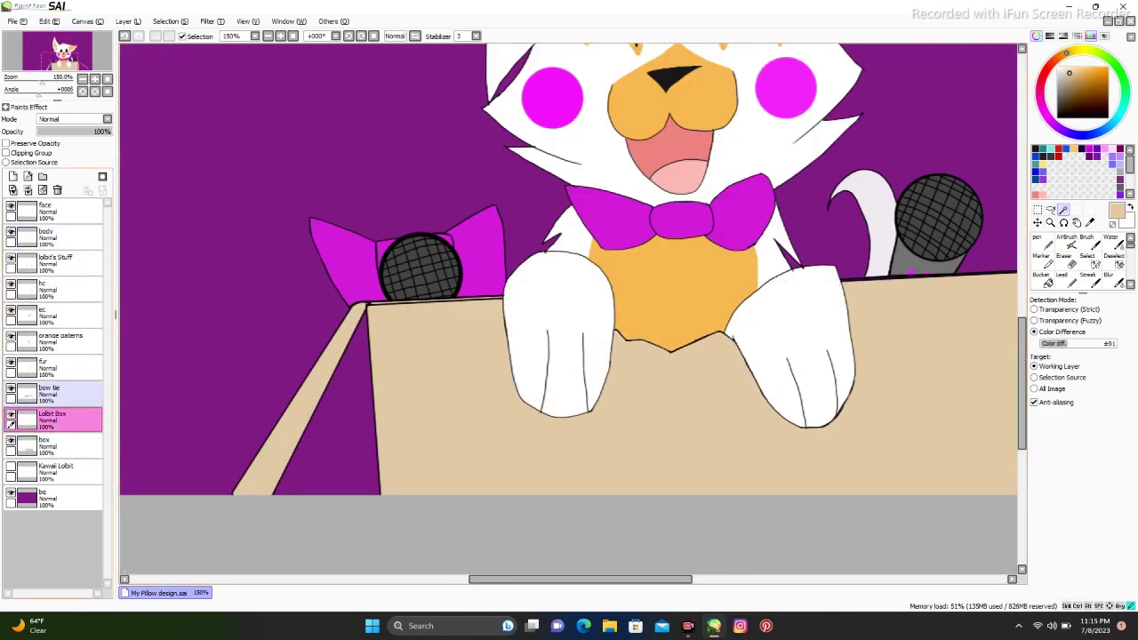
# - Extend the left microphone's black outline down to the box rim on the lolbit's Stuff layer with a size 6 pen
pyautogui.scroll(4, 459, 295)
pyautogui.press('n')
pyautogui.scroll(-2, 569, 311)
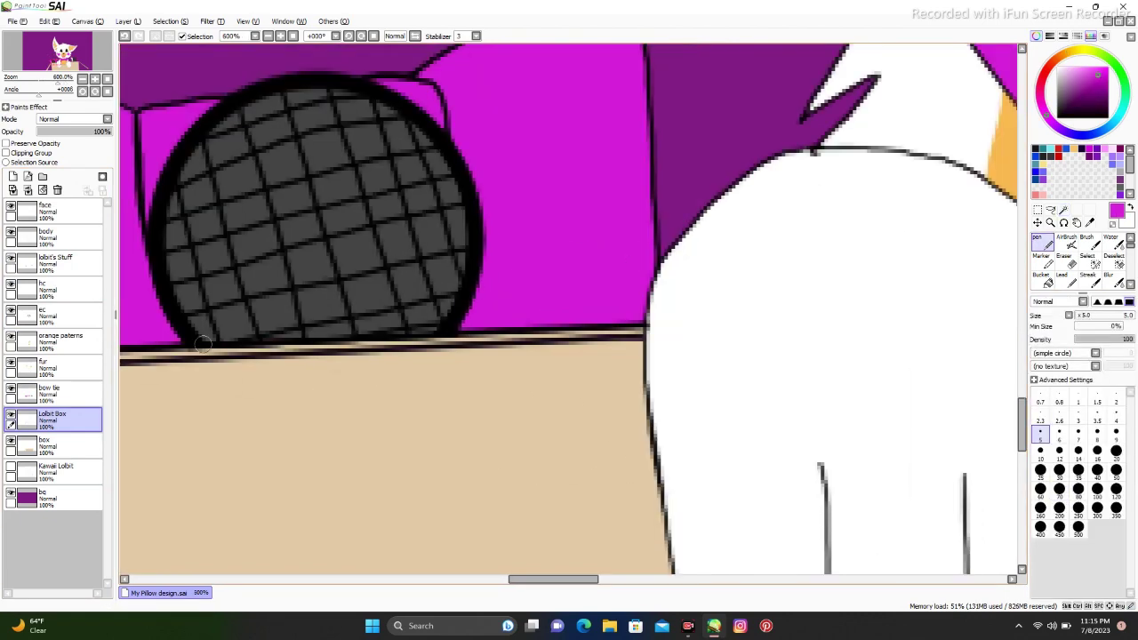
pyautogui.click(53, 262)
pyautogui.scroll(5, 332, 336)
pyautogui.hscroll(1, 331, 336)
pyautogui.click(948, 307)
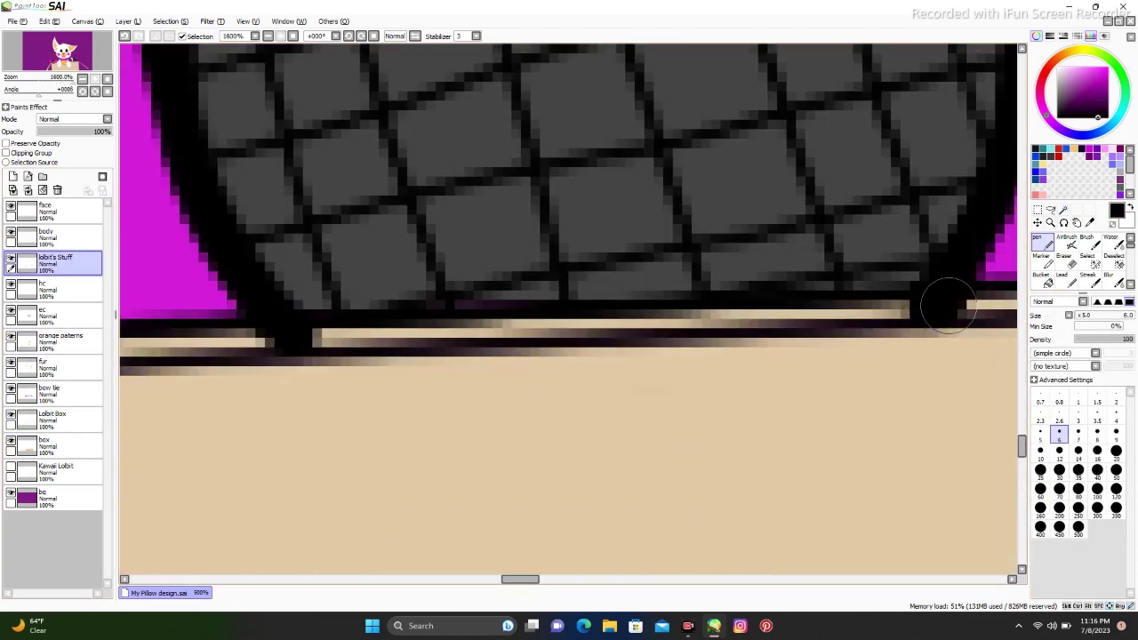
# - Fill the gap below the left microphone with dark grey and extend its black grid lines through it with a size 1 pen
pyautogui.moveTo(316, 334); pyautogui.dragTo(916, 311)
pyautogui.keyDown('alt'); pyautogui.click(978, 264); pyautogui.keyUp('alt')
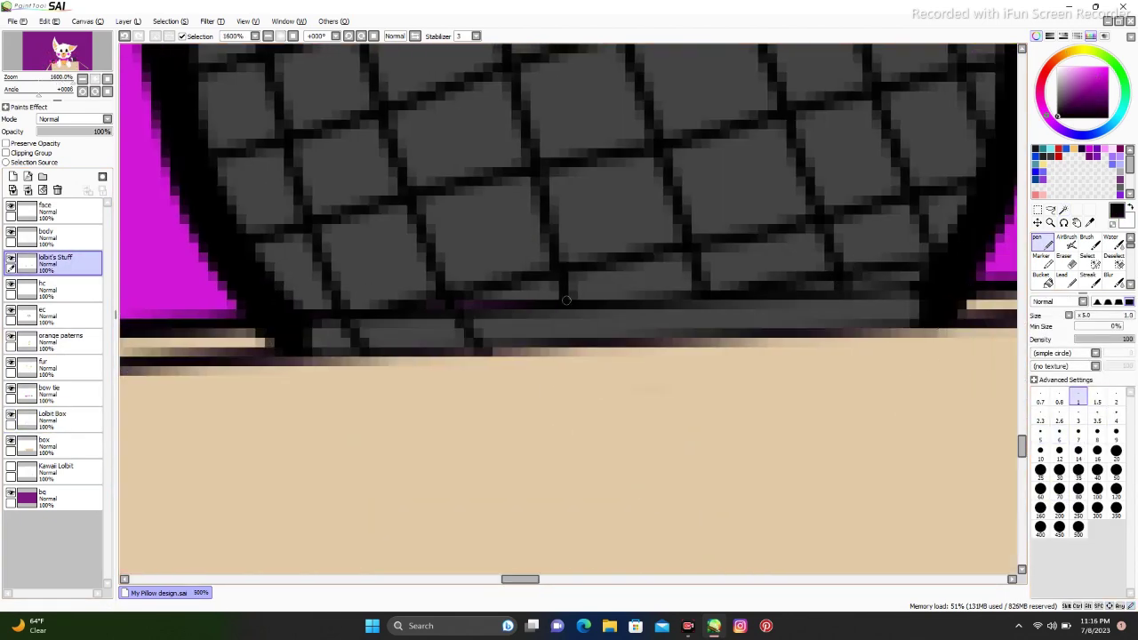
pyautogui.hscroll(1, 542, 322)
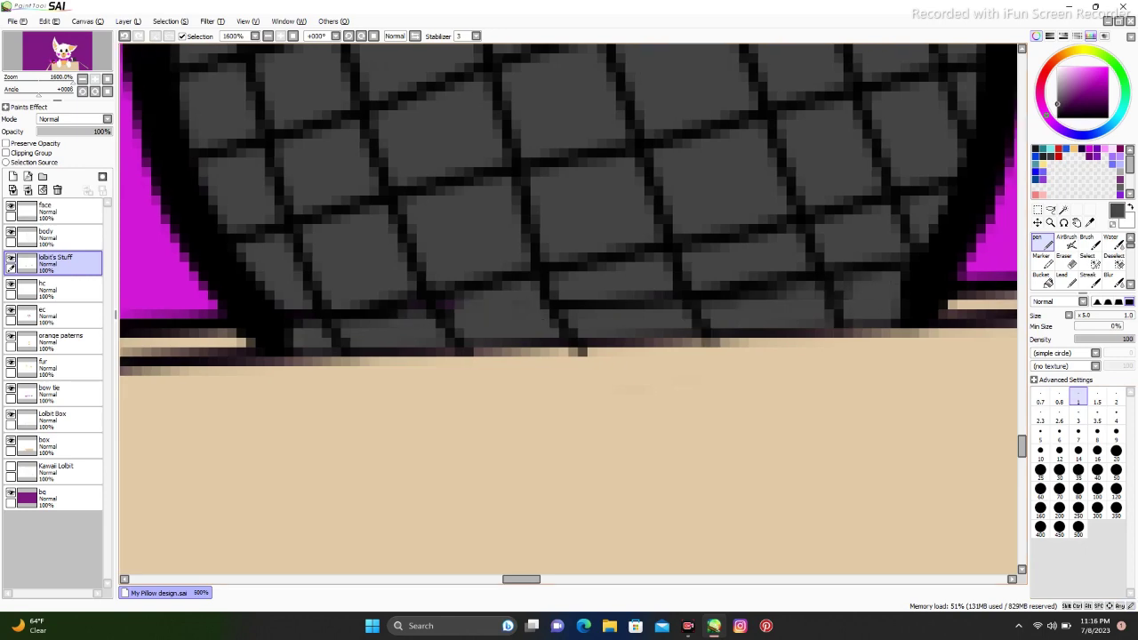
pyautogui.scroll(-2, 383, 336)
pyautogui.moveTo(383, 335); pyautogui.dragTo(612, 316)
pyautogui.press('e')
pyautogui.press('n')
# - Clean up the bow's black edge along the box rim with the eraser and a size 1 pen, hiding the body and Lolbit Box layers
pyautogui.scroll(1, 598, 352)
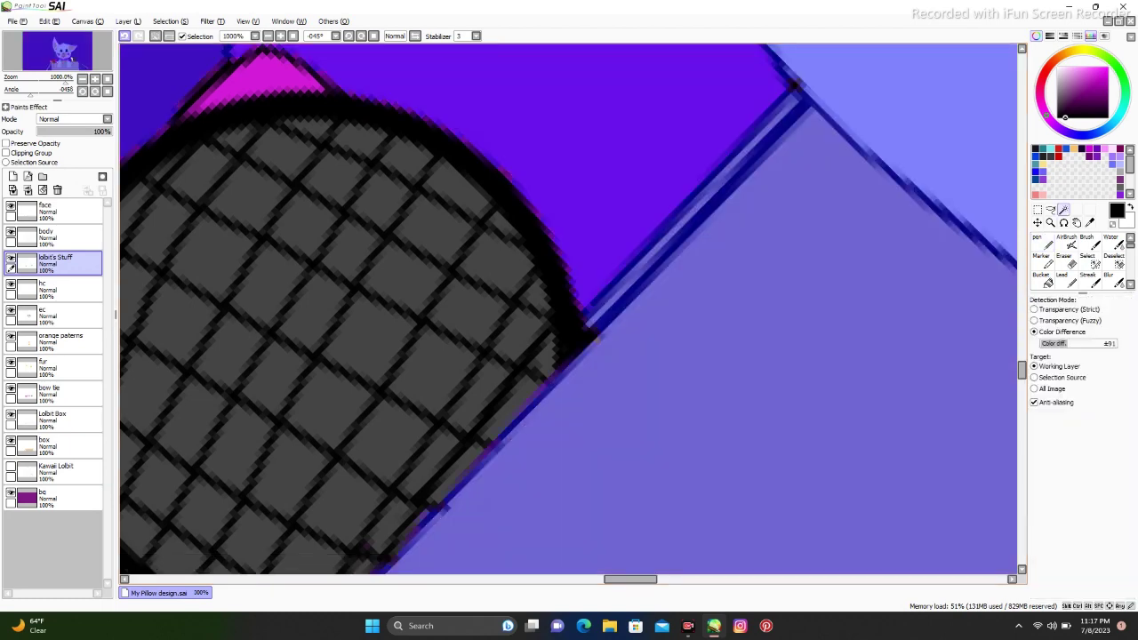
pyautogui.scroll(3, 756, 219)
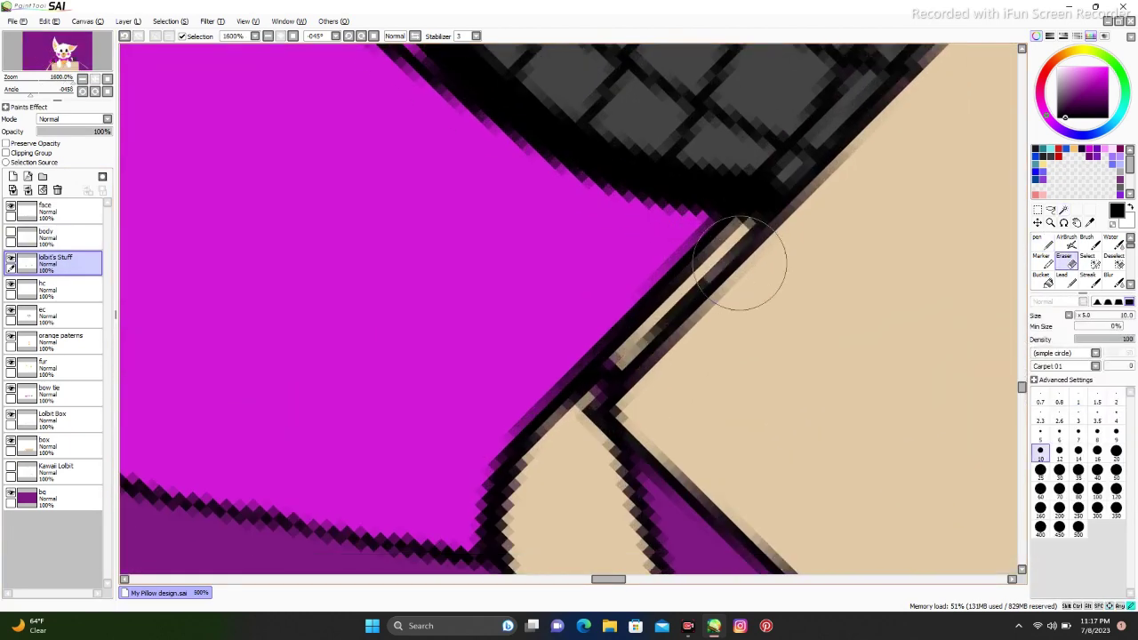
pyautogui.scroll(-2, 739, 262)
pyautogui.press('n')
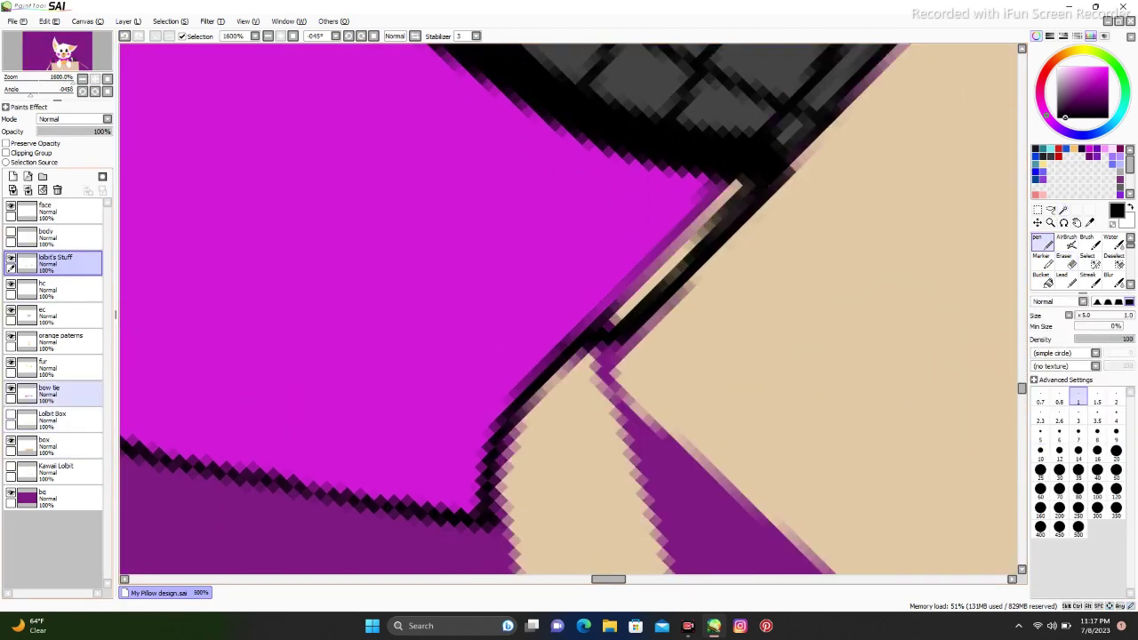
pyautogui.click(736, 184)
# - Fill the bow's gap along the box rim with magenta on the bow tie layer and retouch the black line on lolbit's Stuff
pyautogui.scroll(-6, 736, 184)
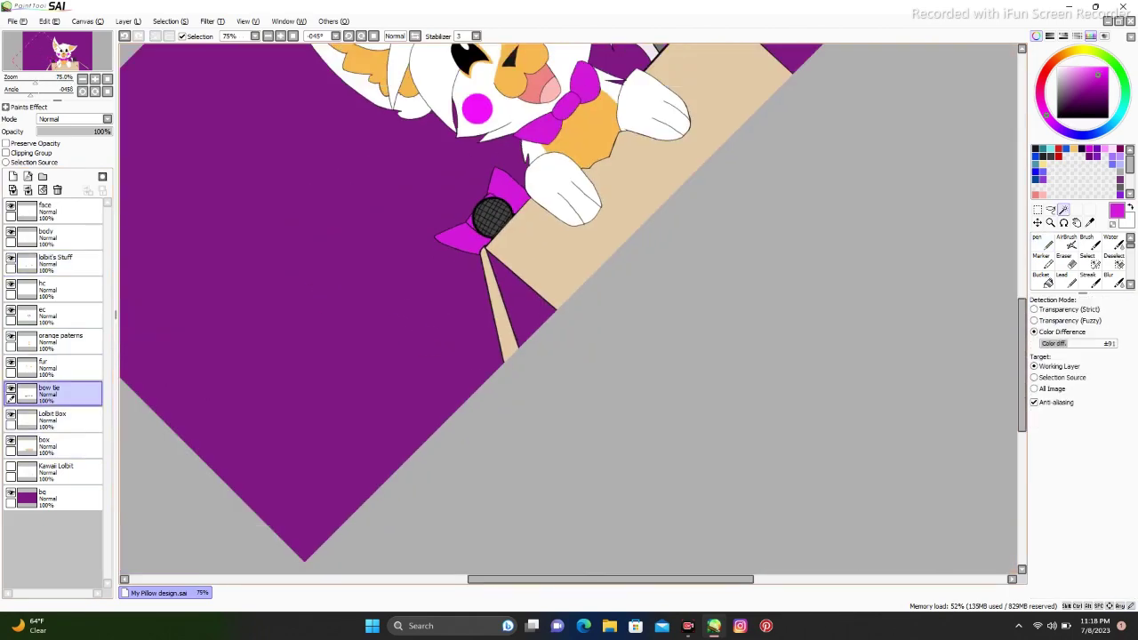
pyautogui.scroll(6, 569, 312)
pyautogui.click(53, 258)
pyautogui.press('n')
pyautogui.scroll(-7, 569, 311)
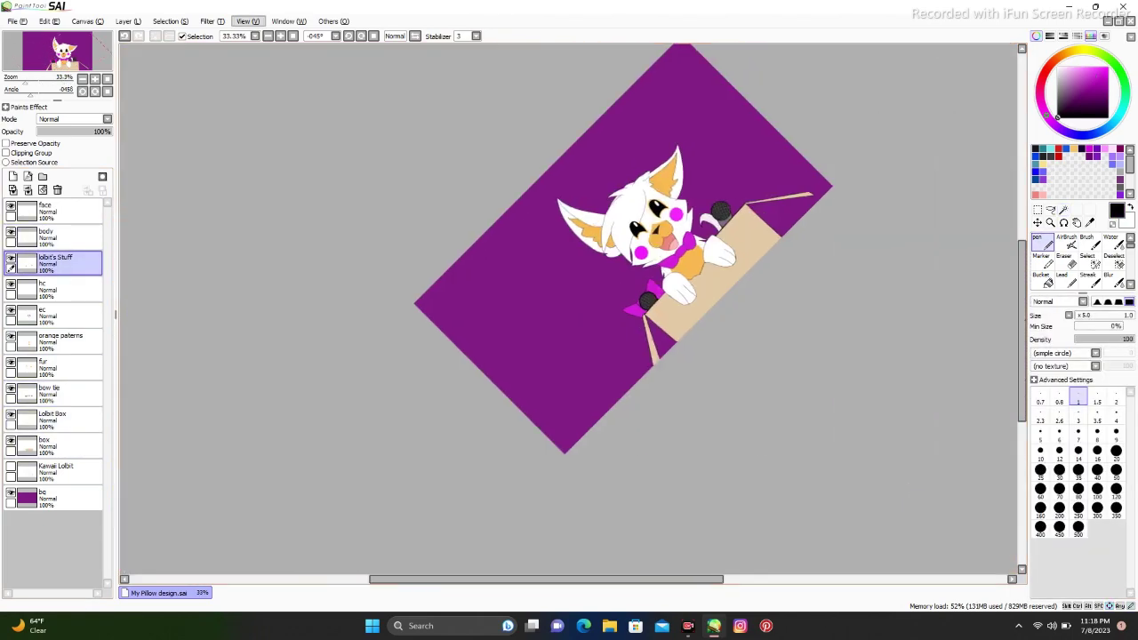
pyautogui.scroll(10, 569, 311)
pyautogui.press('Delete')
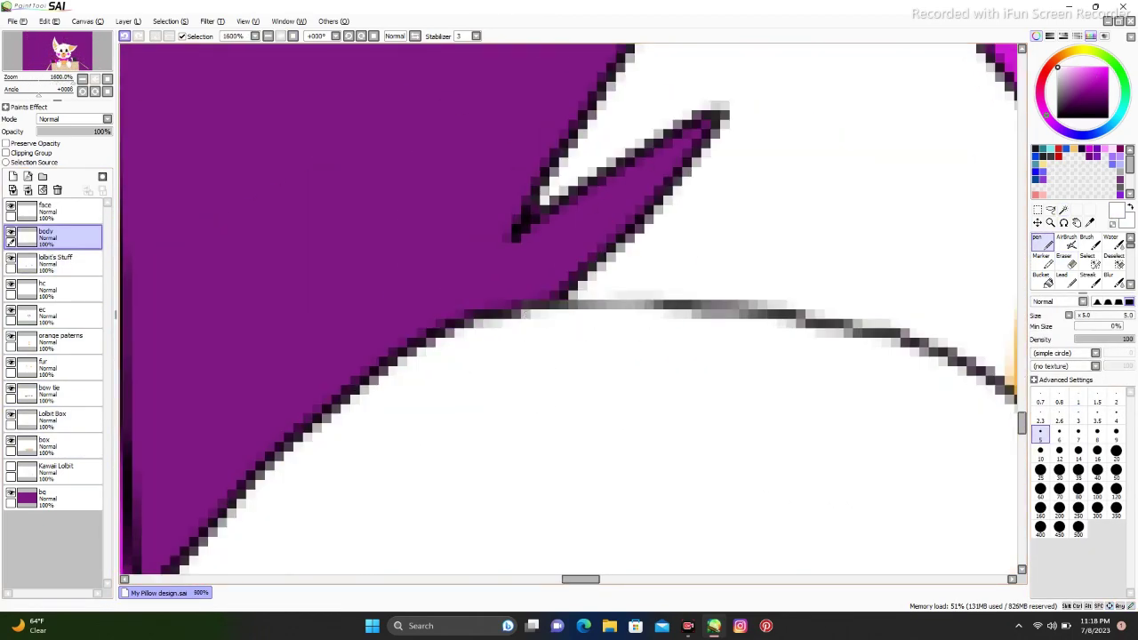
# - Add a layer named sticker above the box layer and letter LOL in pink on another new layer with a size 25 pen
pyautogui.scroll(-5, 745, 414)
pyautogui.scroll(-4, 744, 415)
pyautogui.scroll(4, 569, 311)
pyautogui.click(53, 439)
pyautogui.click(13, 189)
pyautogui.doubleClick(49, 440)
pyautogui.write('stic')
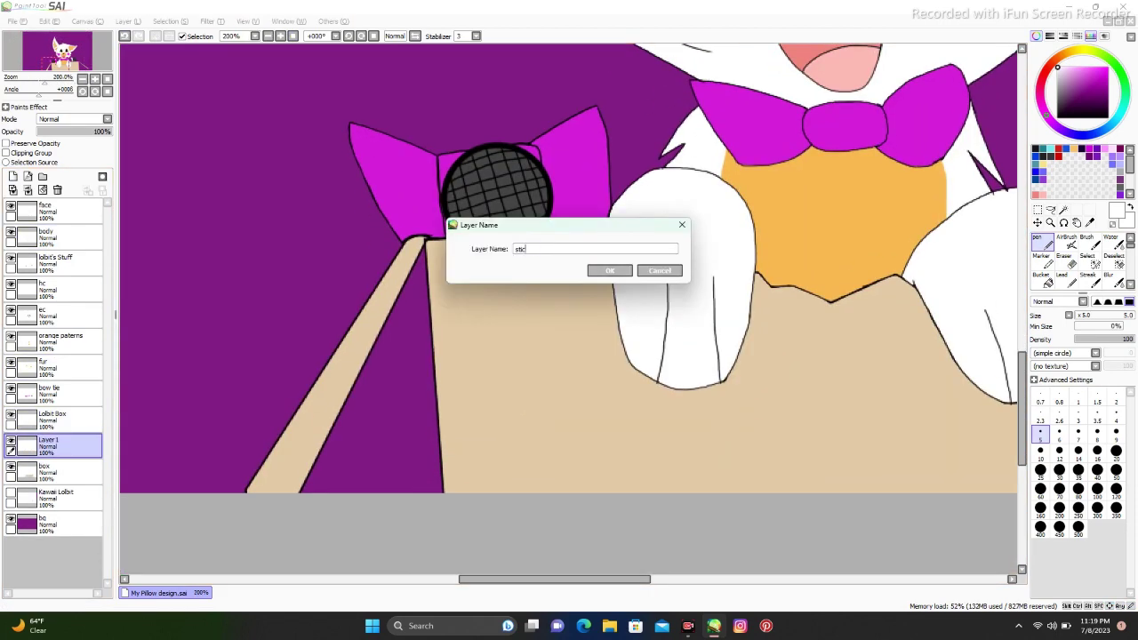
pyautogui.write('ker')
pyautogui.press('Return')
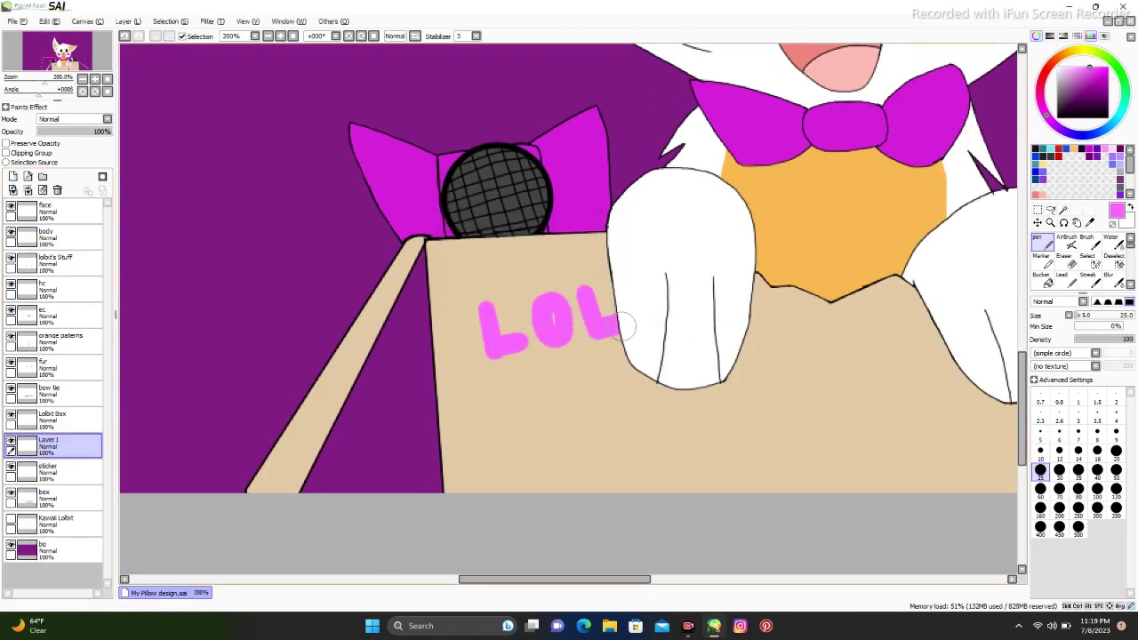
# - Mark a slanted rectangle around the LOL lettering and fill it with white on the sticker layer
pyautogui.click(1088, 256)
pyautogui.moveTo(483, 359); pyautogui.dragTo(472, 300)
pyautogui.scroll(3, 472, 299)
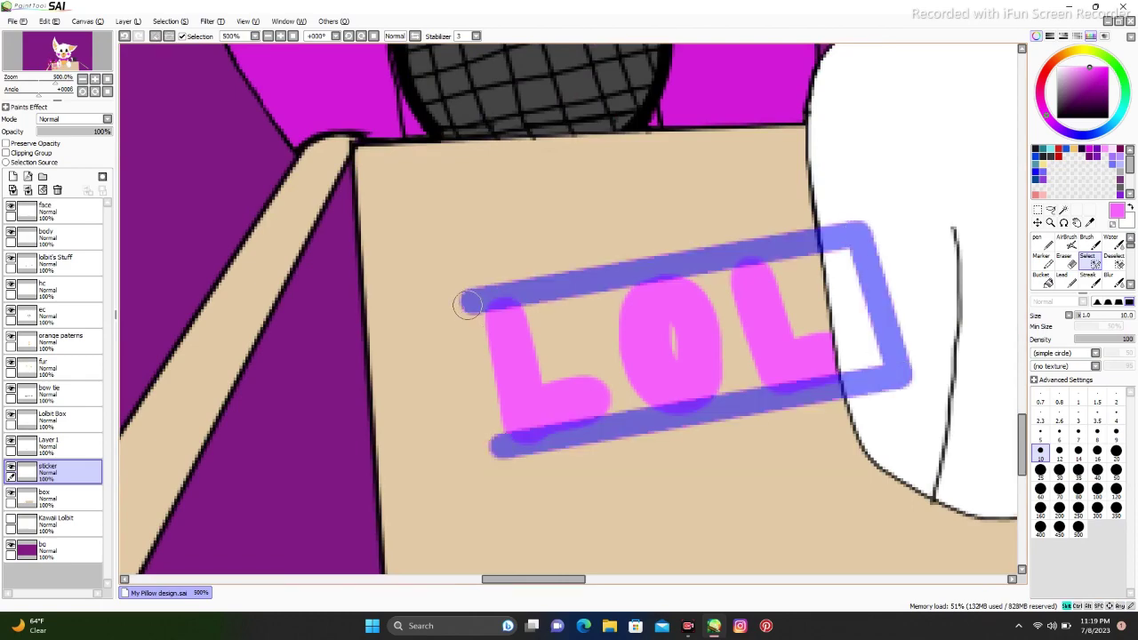
pyautogui.hotkey('ctrl', 'd')
pyautogui.scroll(1, 569, 355)
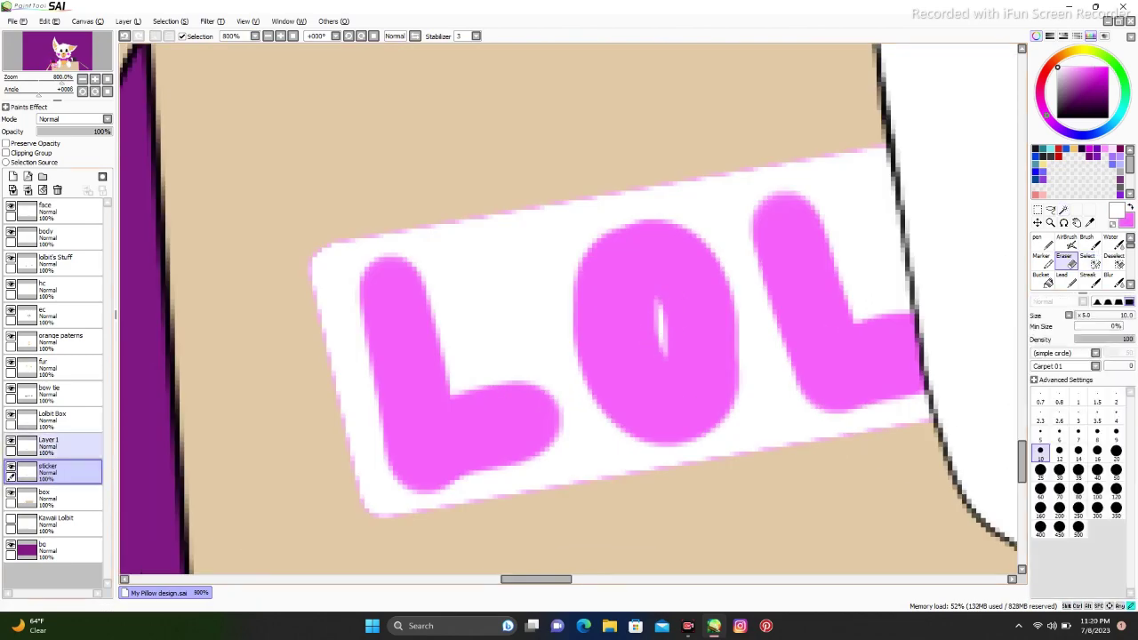
# - Letter HA in pink at an angle near the box's right edge on Layer 1 and erase what extends past the box
pyautogui.click(49, 440)
pyautogui.scroll(-2, 593, 418)
pyautogui.scroll(-4, 507, 299)
pyautogui.scroll(5, 800, 445)
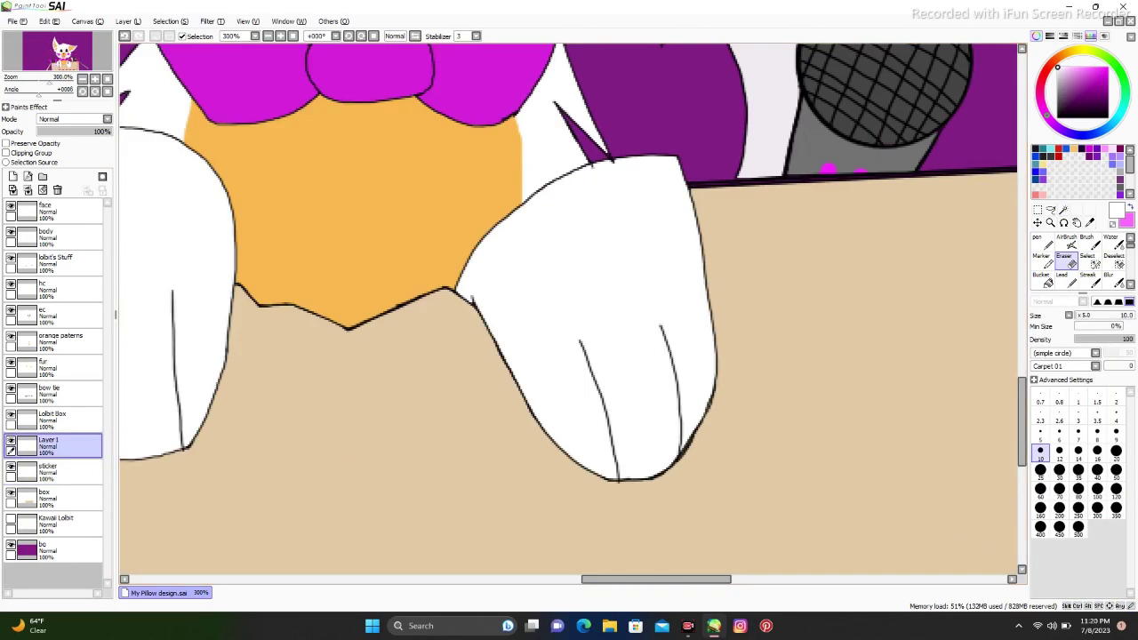
pyautogui.press('n')
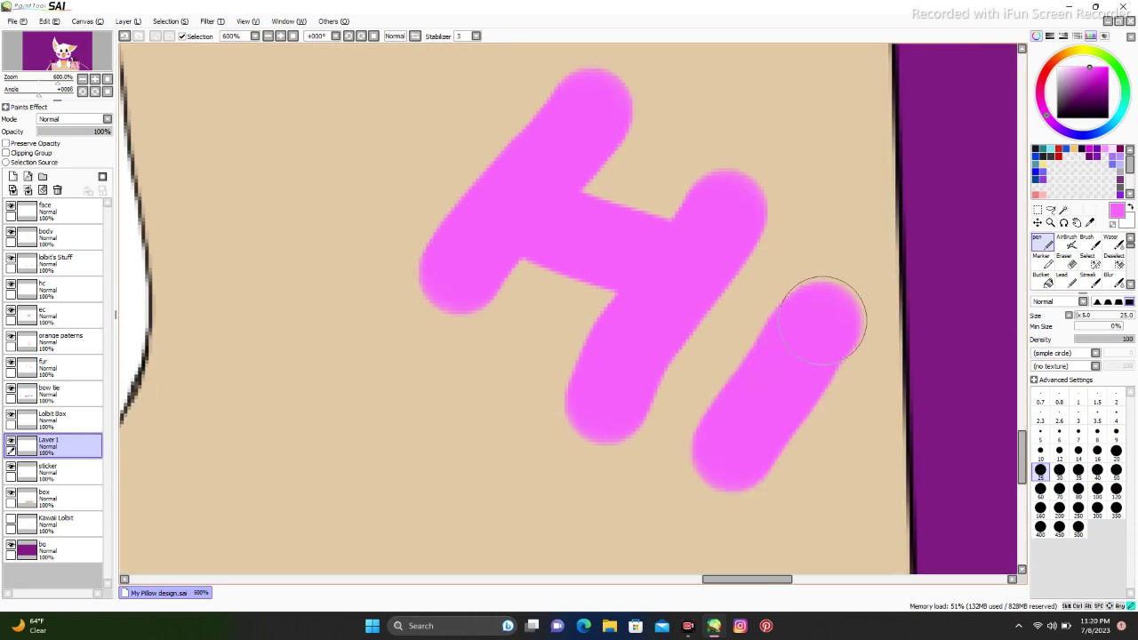
pyautogui.moveTo(737, 480); pyautogui.dragTo(935, 255)
pyautogui.scroll(2, 895, 457)
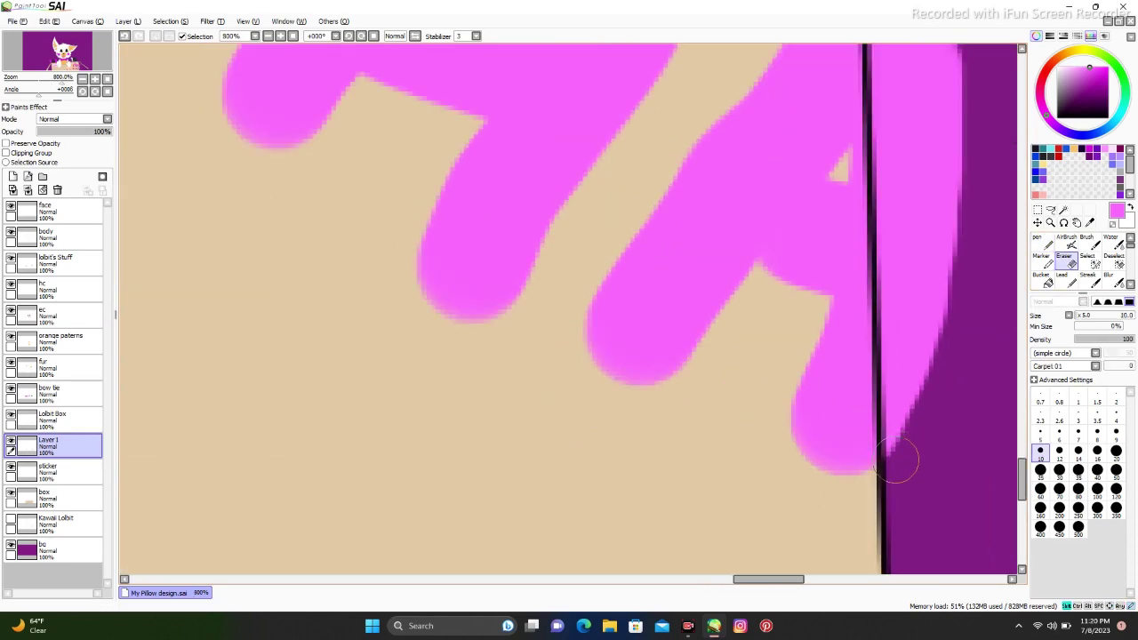
pyautogui.press('e')
pyautogui.moveTo(925, 151); pyautogui.dragTo(930, 437)
# - Mark a slanted area around the HA lettering with a size 10 selection pen and fill it with white on the sticker layer
pyautogui.press('s')
pyautogui.scroll(-1, 930, 437)
pyautogui.scroll(-2, 869, 478)
pyautogui.click(872, 471)
pyautogui.keyDown('shift'); pyautogui.click(637, 95); pyautogui.keyUp('shift')
pyautogui.keyDown('shift'); pyautogui.click(524, 258); pyautogui.keyUp('shift')
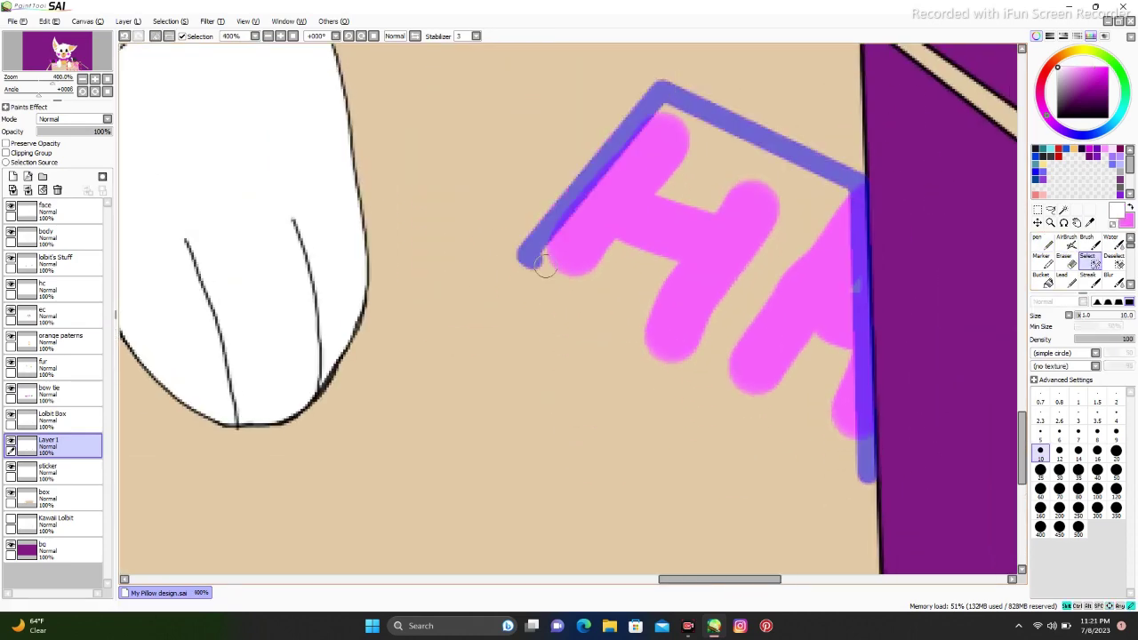
pyautogui.scroll(3, 534, 258)
pyautogui.moveTo(783, 107); pyautogui.dragTo(876, 521)
pyautogui.scroll(-5, 877, 521)
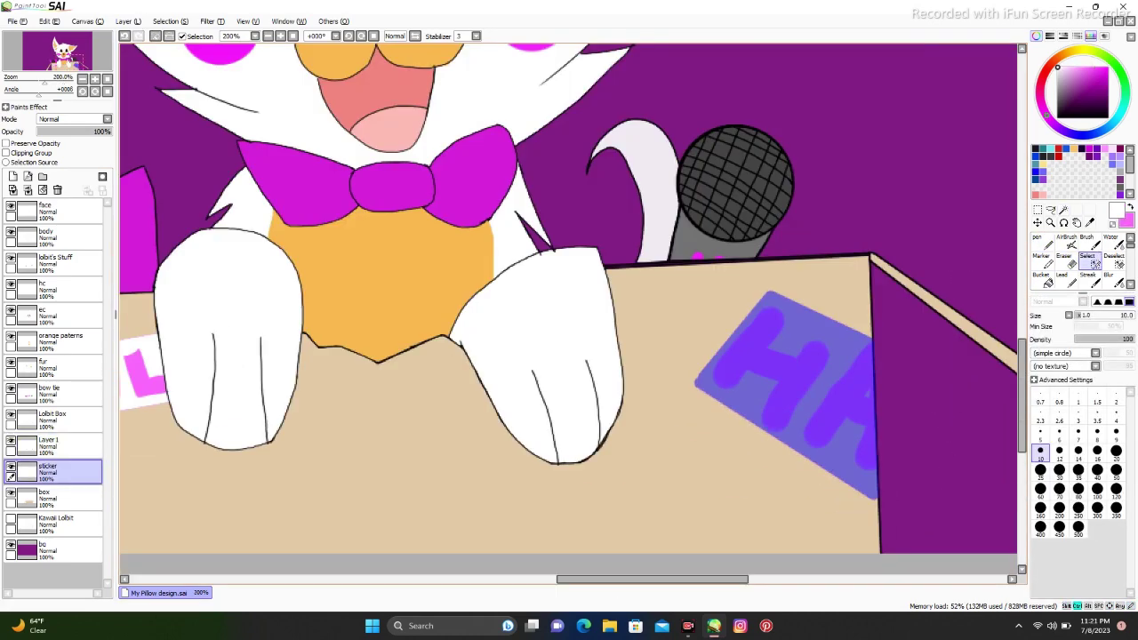
pyautogui.hotkey('ctrl', 'd')
# - Make a round size 40 selection low on the box between the paws and fill it with white on the sticker layer
pyautogui.scroll(6, 622, 320)
pyautogui.click(681, 300)
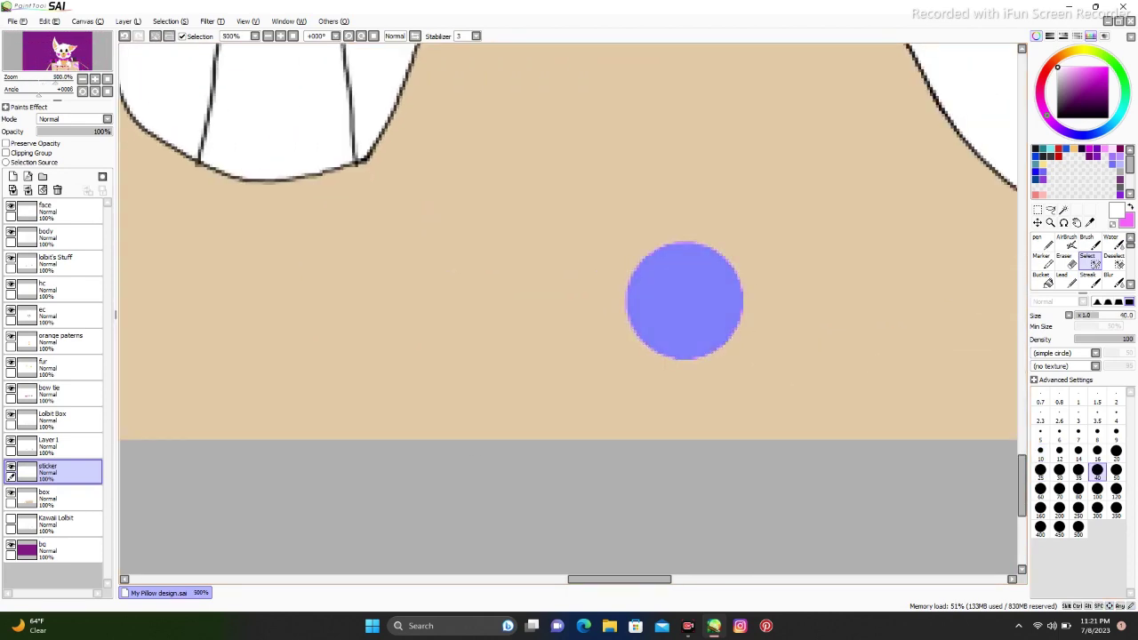
pyautogui.scroll(1, 681, 299)
pyautogui.press('e')
pyautogui.scroll(-1, 684, 305)
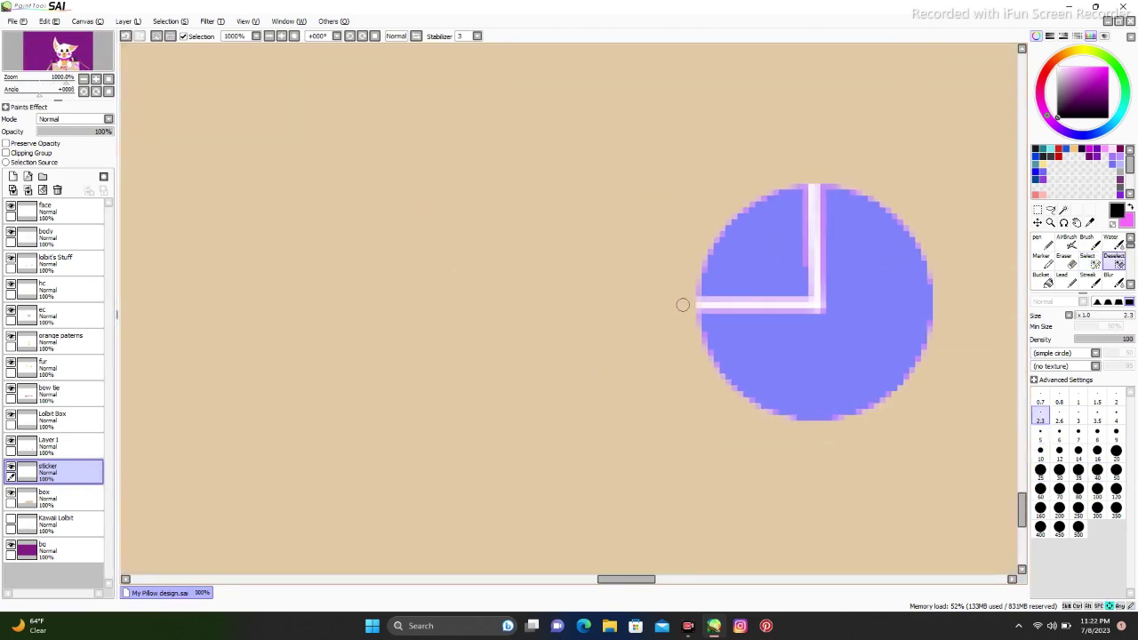
# - Deselect the circle's upper-left and lower-right quarters with a size 2.3 Deselect pen
pyautogui.scroll(-2, 681, 305)
pyautogui.moveTo(681, 305)
pyautogui.mouseDown()
pyautogui.moveTo(686, 192)
pyautogui.moveTo(773, 275)
pyautogui.mouseUp()
pyautogui.moveTo(655, 64)
pyautogui.mouseDown()
pyautogui.moveTo(605, 135)
pyautogui.moveTo(671, 173)
pyautogui.mouseUp()
pyautogui.press('[')
pyautogui.press('[')
pyautogui.press('[')
pyautogui.press('[')
pyautogui.press('[')
pyautogui.press('[')
pyautogui.press('[')
pyautogui.press('[')
pyautogui.press('[')
pyautogui.press('[')
pyautogui.press('[')
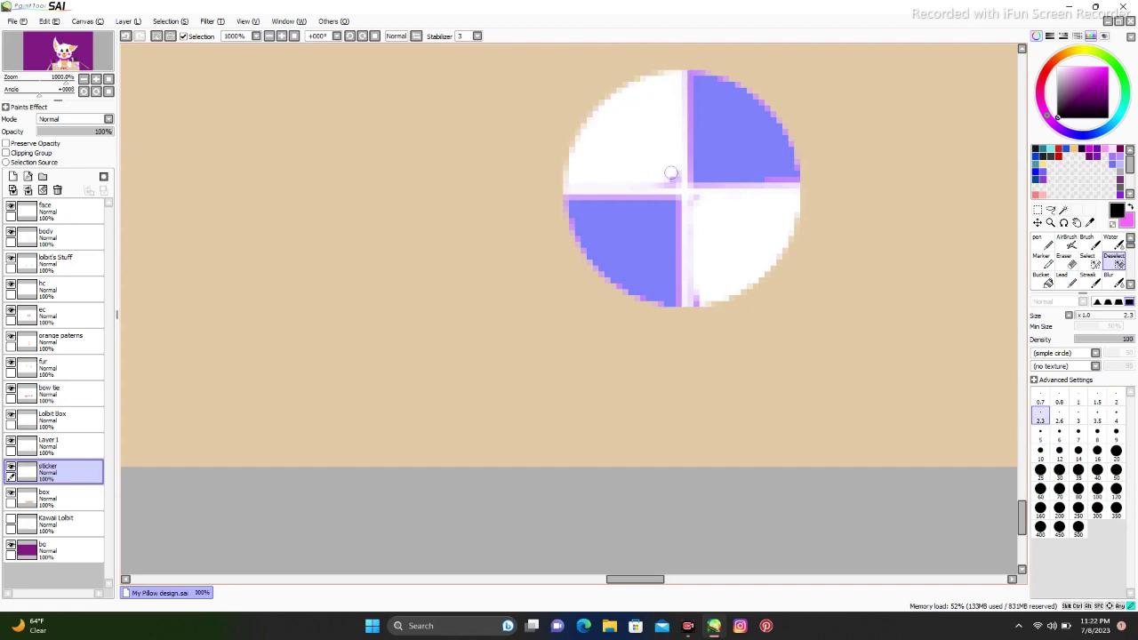
# - Straighten the borders of the two selected quarters with a size 1.5 selection pen and fill them with black
pyautogui.scroll(2, 703, 226)
pyautogui.press('w')
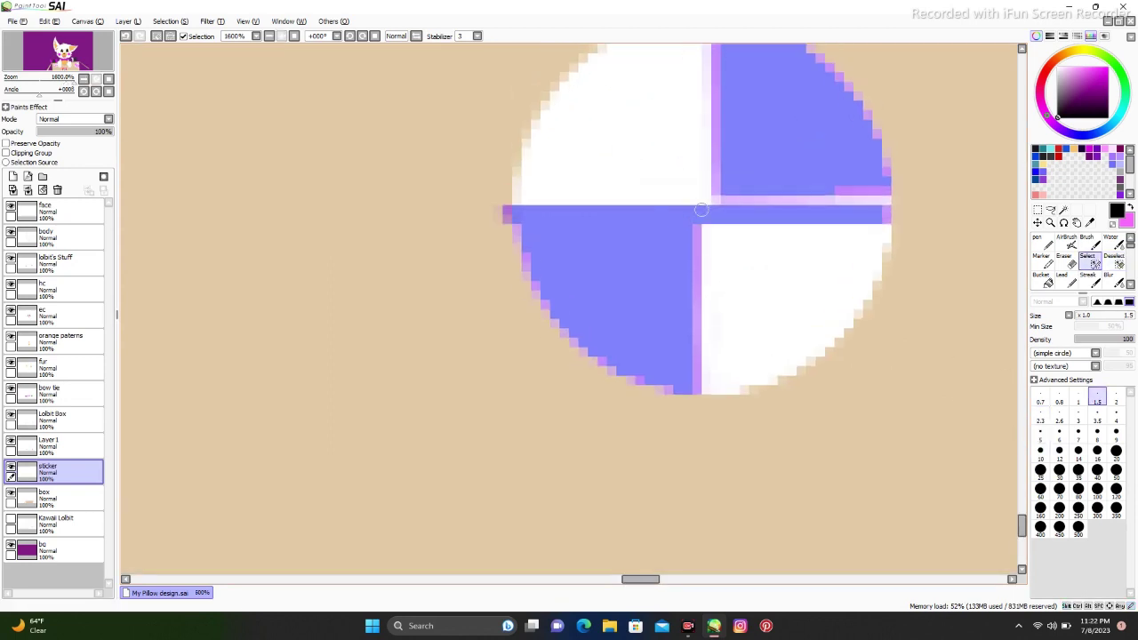
pyautogui.scroll(-2, 703, 222)
pyautogui.scroll(4, 703, 222)
pyautogui.scroll(-1, 703, 223)
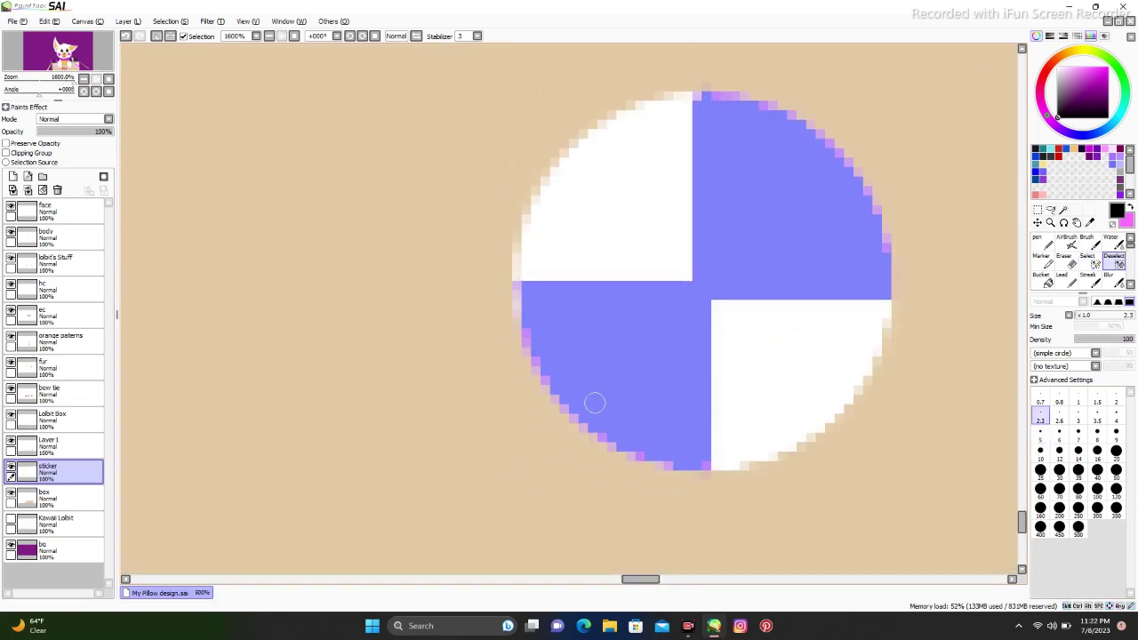
pyautogui.scroll(-10, 594, 403)
# - Paint pale pink strokes on a new Luminosity layer above bg and blend them into a soft glow with the size 250 Blur brush
pyautogui.scroll(3, 595, 404)
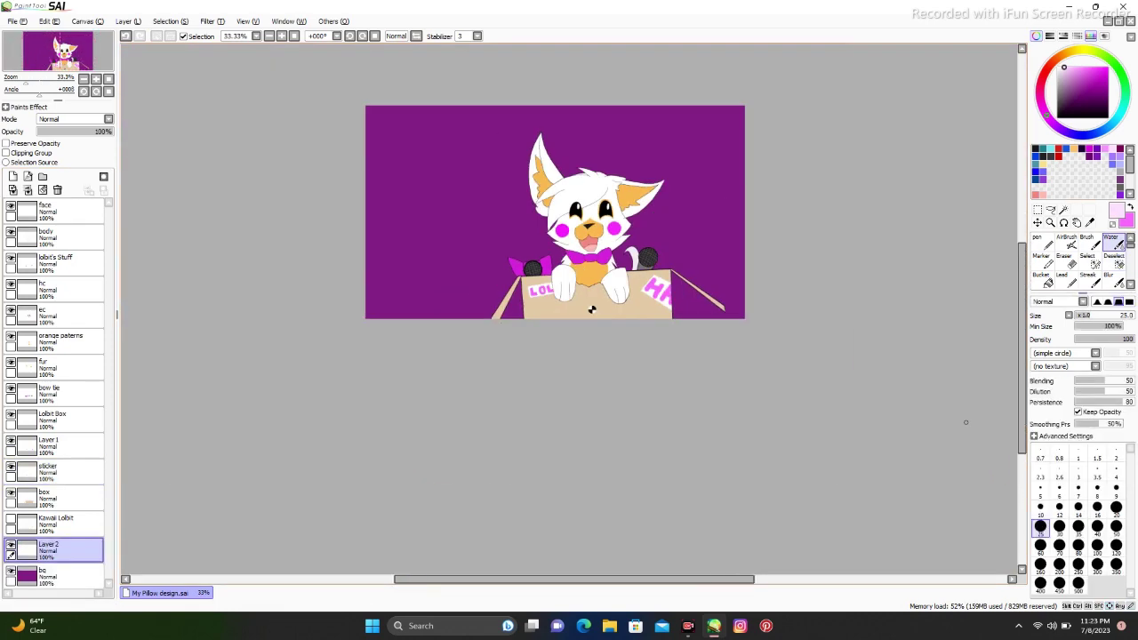
pyautogui.moveTo(471, 125)
pyautogui.mouseDown()
pyautogui.moveTo(578, 302)
pyautogui.moveTo(671, 316)
pyautogui.mouseUp()
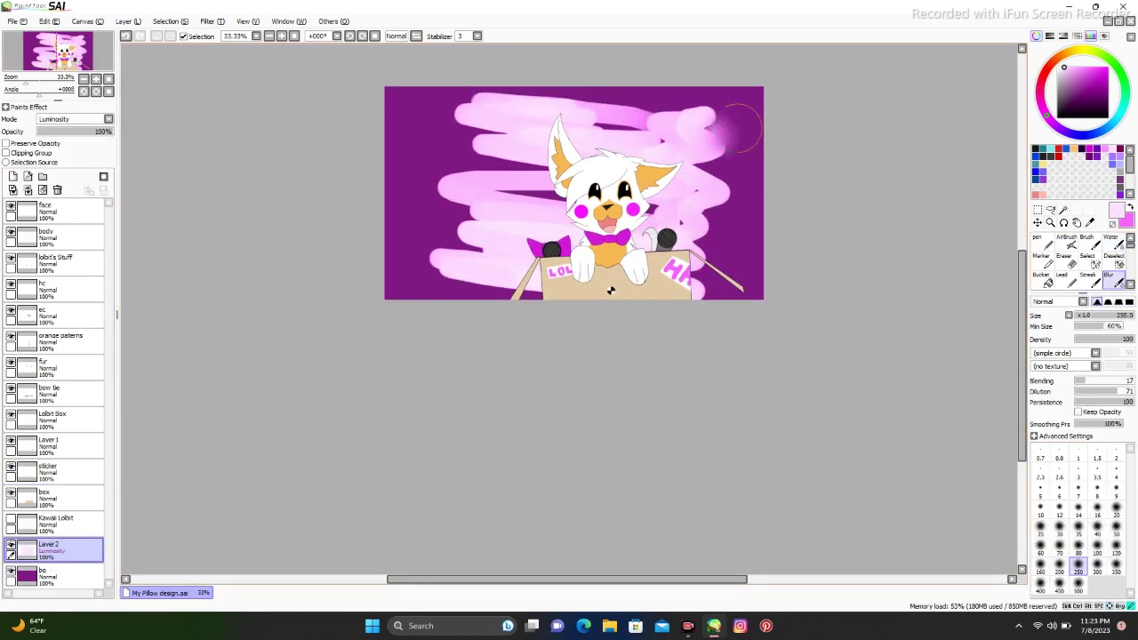
pyautogui.moveTo(418, 116)
pyautogui.mouseDown()
pyautogui.moveTo(747, 178)
pyautogui.moveTo(400, 267)
pyautogui.moveTo(746, 284)
pyautogui.mouseUp()
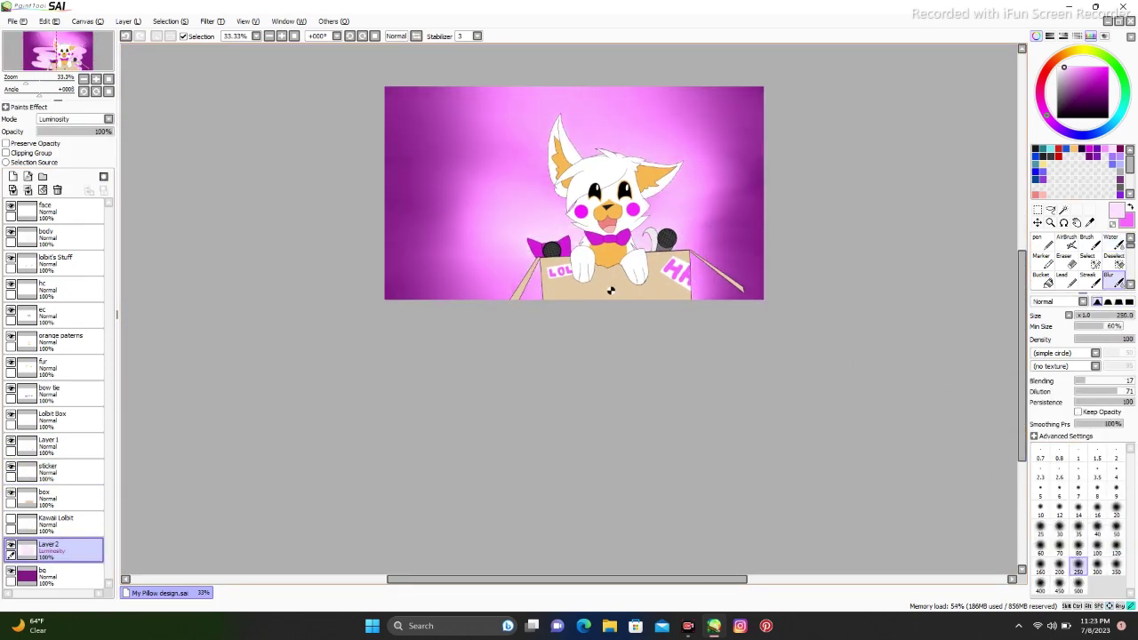
pyautogui.moveTo(471, 280); pyautogui.dragTo(584, 139)
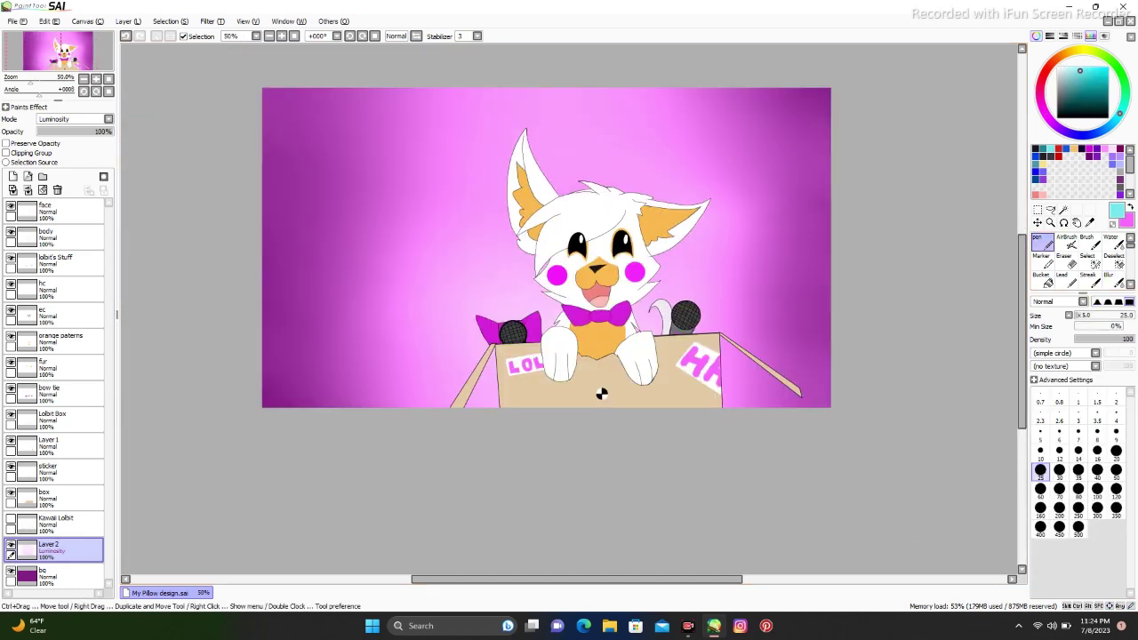
# - Handwrite the artist's signature in light cyan beside the box's left flap with a size 2 pen
pyautogui.moveTo(466, 476); pyautogui.dragTo(538, 434)
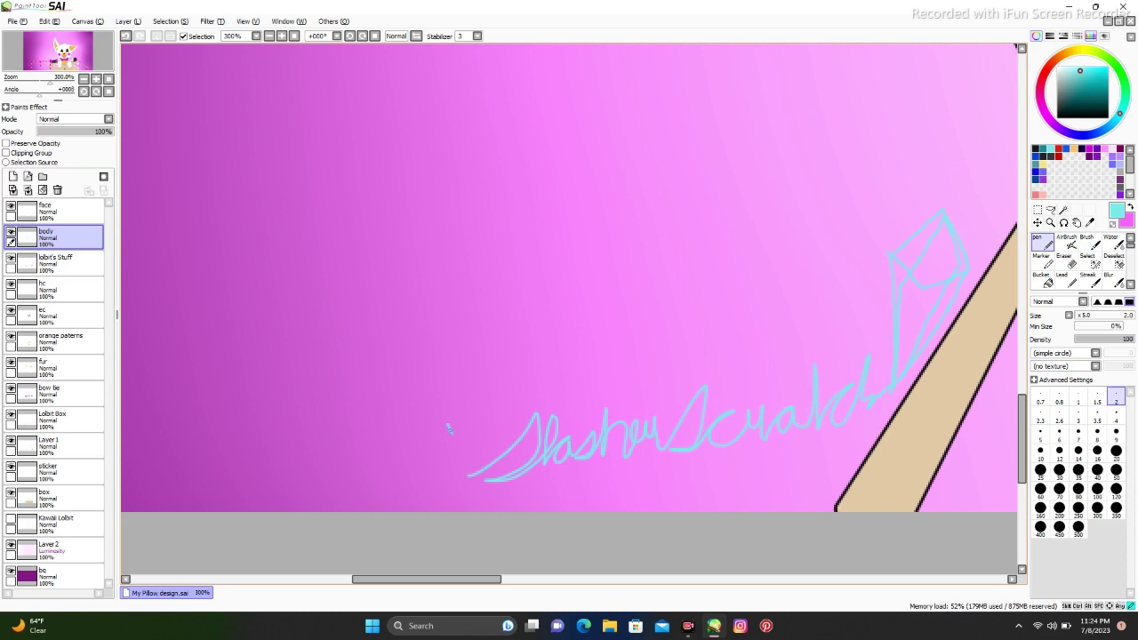
pyautogui.scroll(-2, 631, 281)
pyautogui.scroll(3, 650, 354)
# - Select the signature and brighten its colour with Hue and Saturation, setting the saturation to +100
pyautogui.click(211, 20)
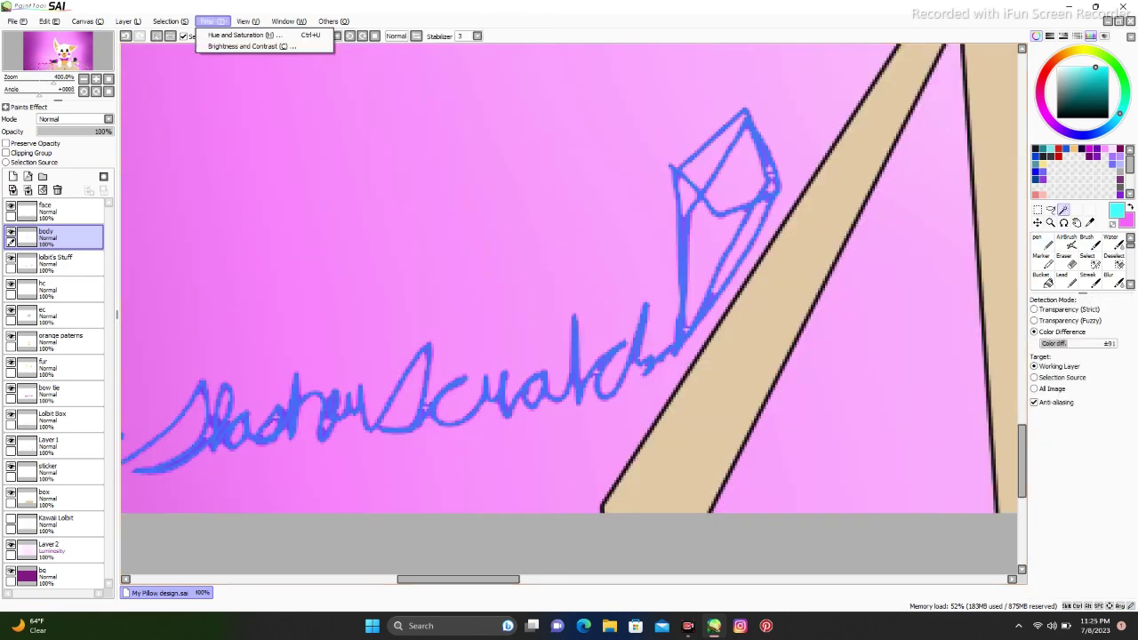
pyautogui.click(211, 20)
pyautogui.click(240, 35)
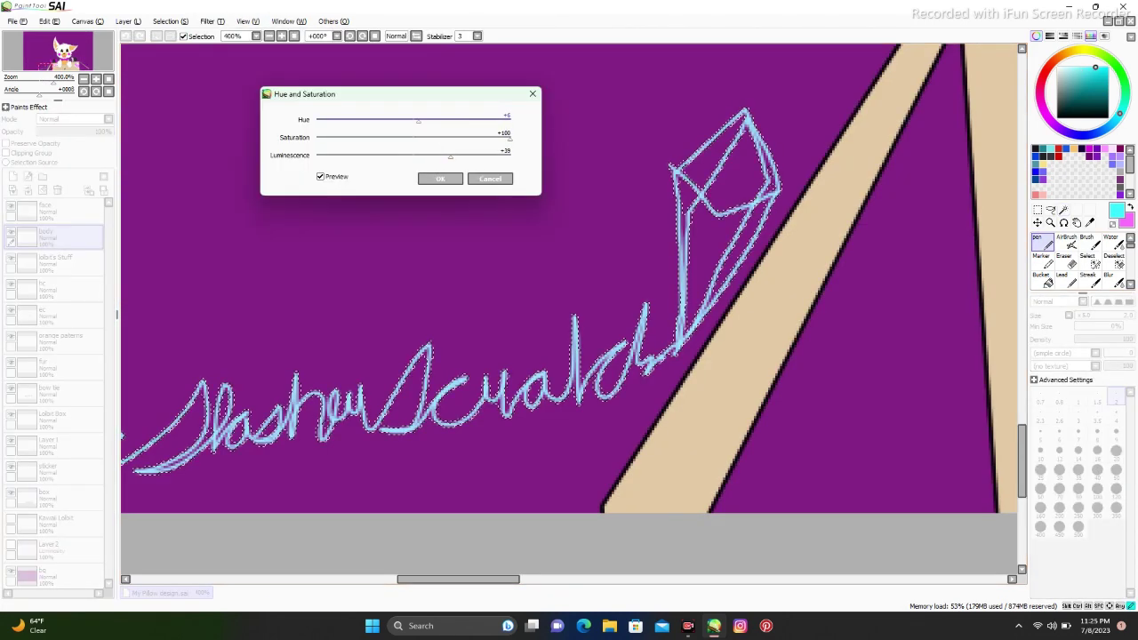
pyautogui.click(436, 177)
# - Put the recoloured signature on its own layer and name that layer Signature
pyautogui.scroll(-1, 569, 267)
pyautogui.hotkey('ctrl', 'v')
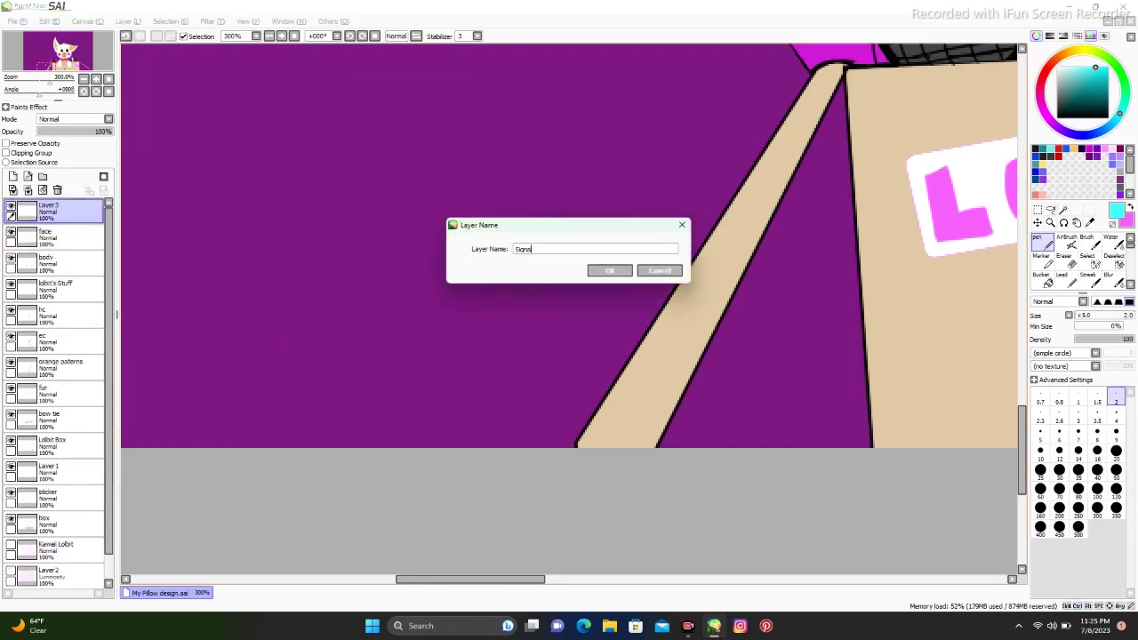
pyautogui.press('Return')
# - Try to outline the signature in black on a new layer placed beneath it
pyautogui.press('w')
pyautogui.scroll(-2, 669, 192)
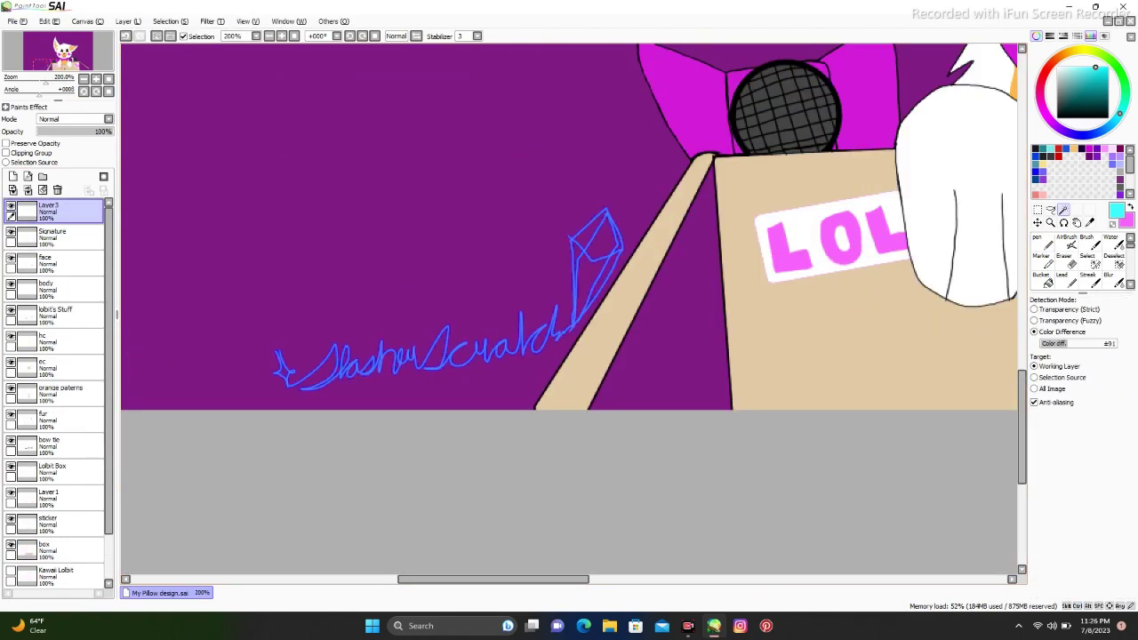
pyautogui.scroll(3, 669, 192)
pyautogui.hotkey('ctrl', 'shift', 'n')
pyautogui.press('n')
pyautogui.moveTo(49, 209); pyautogui.dragTo(49, 235)
pyautogui.scroll(-2, 640, 163)
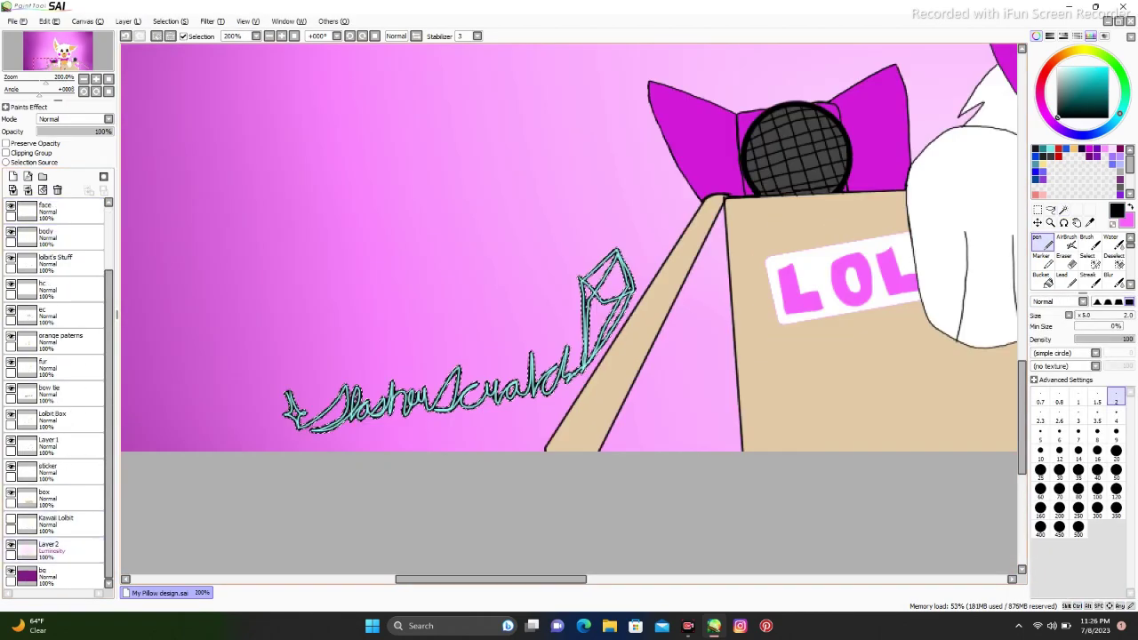
# - Undo the signature's black outline and move the signature from the background onto the front of the box
pyautogui.hotkey('ctrl', 'z')
pyautogui.hotkey('ctrl', 'z')
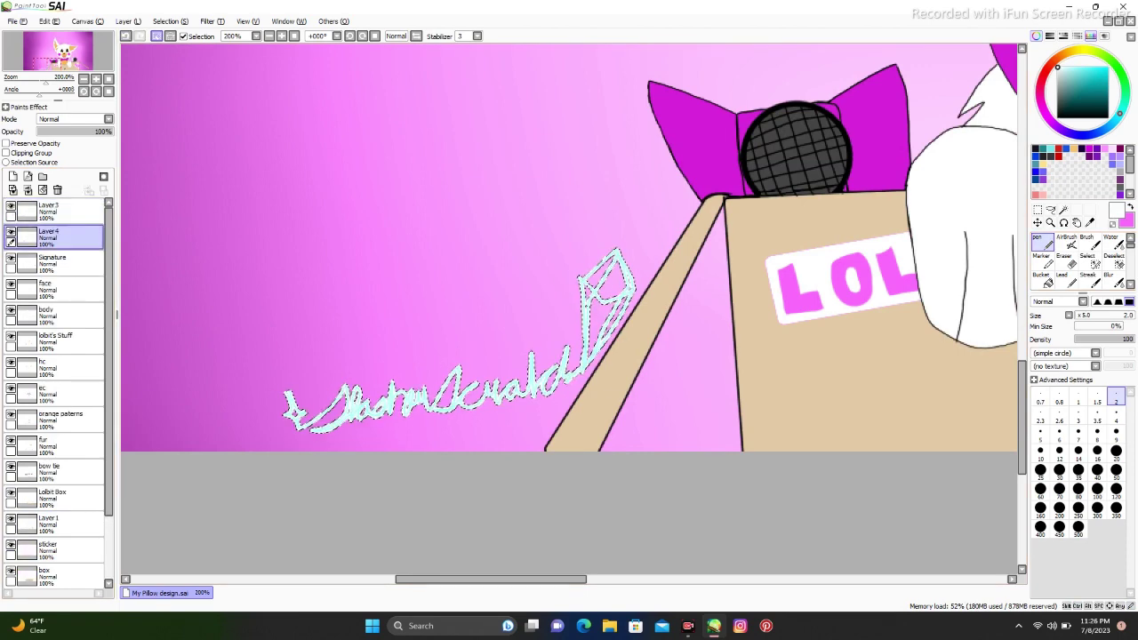
pyautogui.scroll(-2, 735, 309)
pyautogui.scroll(4, 683, 301)
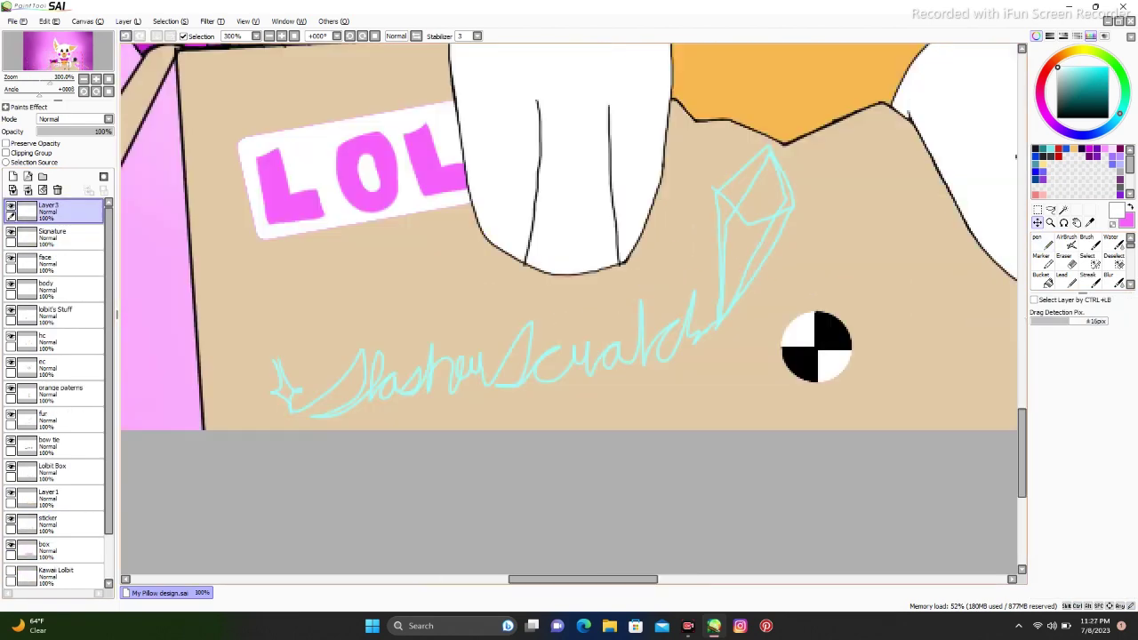
pyautogui.press('w')
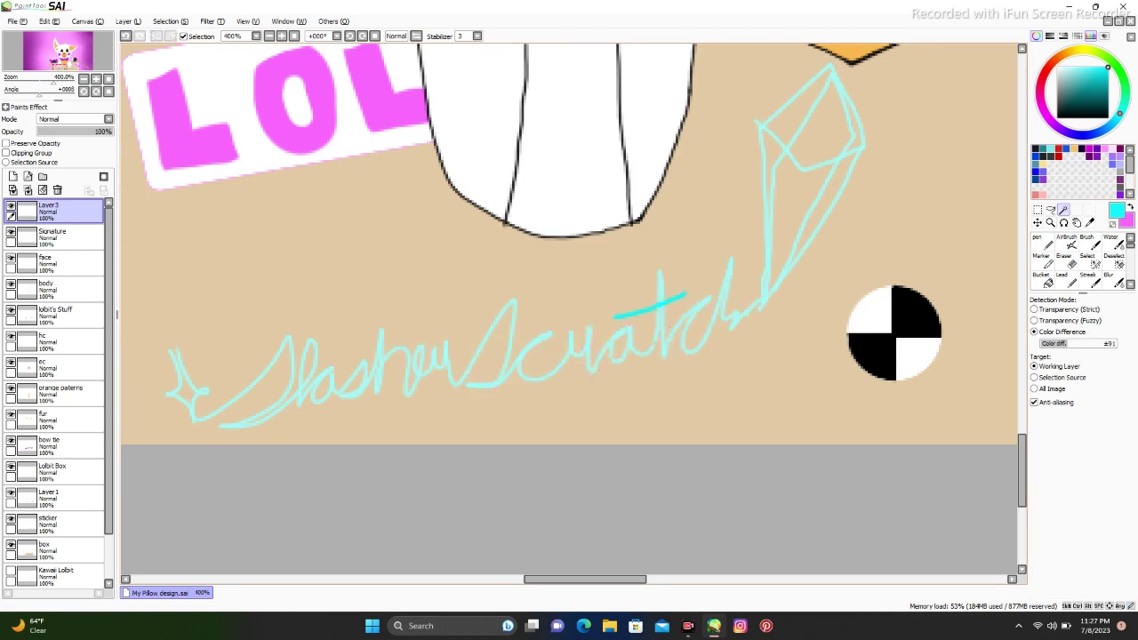
# - Delete the old signature's layer and handwrite a new cyan signature across the box front on the Signature layer with a size 2 pen
pyautogui.click(57, 189)
pyautogui.press('n')
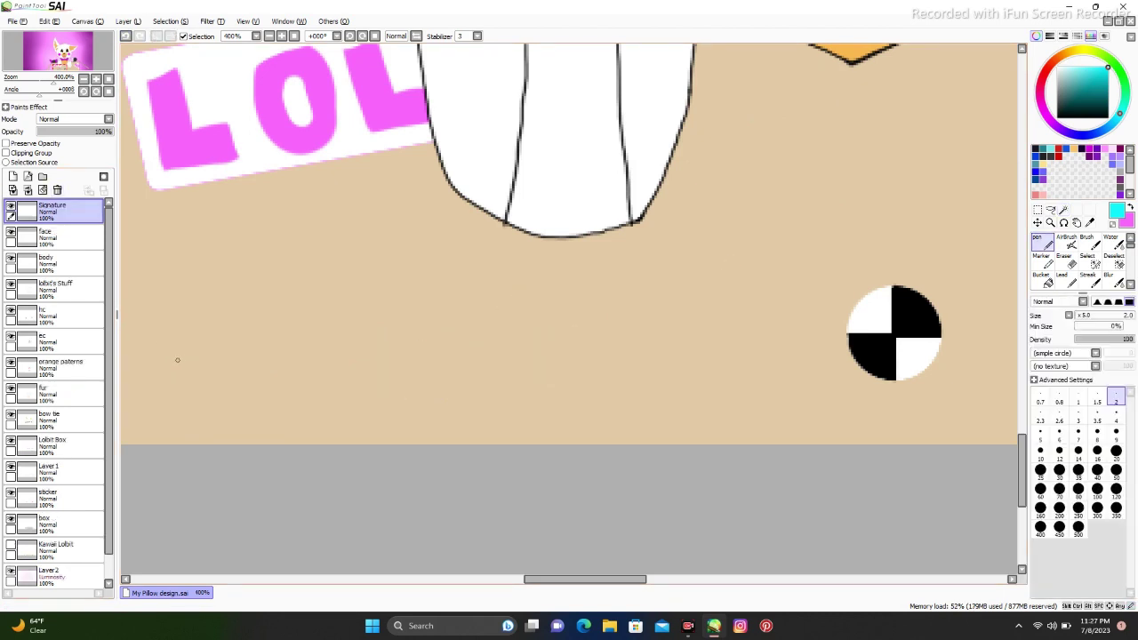
pyautogui.moveTo(172, 370)
pyautogui.mouseDown()
pyautogui.moveTo(267, 298)
pyautogui.moveTo(577, 281)
pyautogui.moveTo(769, 298)
pyautogui.mouseUp()
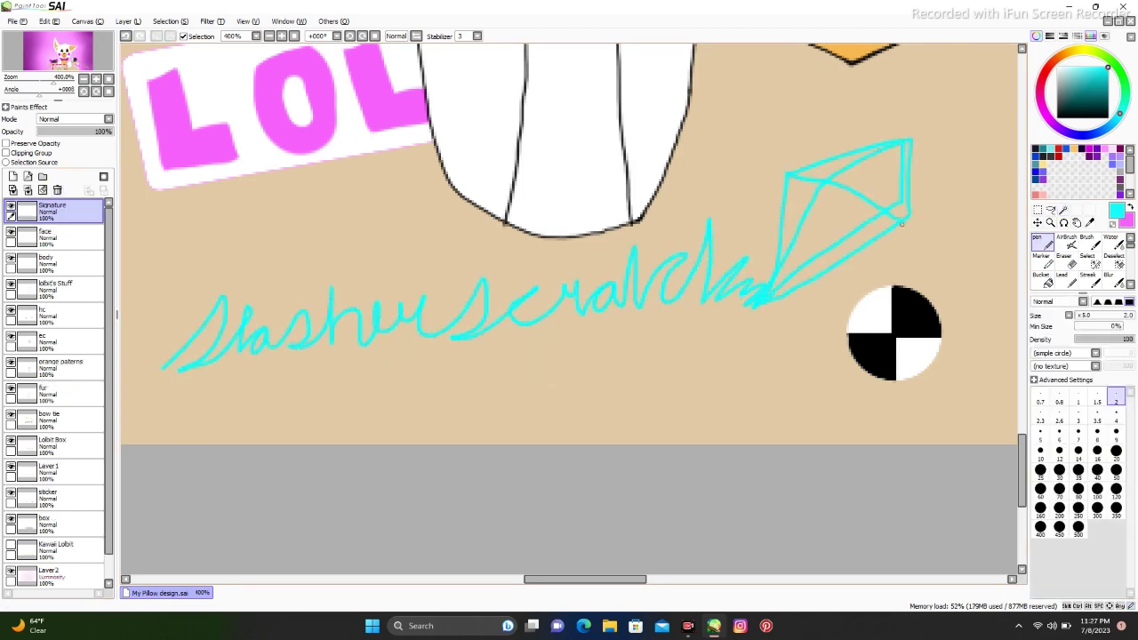
pyautogui.moveTo(137, 317); pyautogui.dragTo(165, 337)
pyautogui.press('Home')
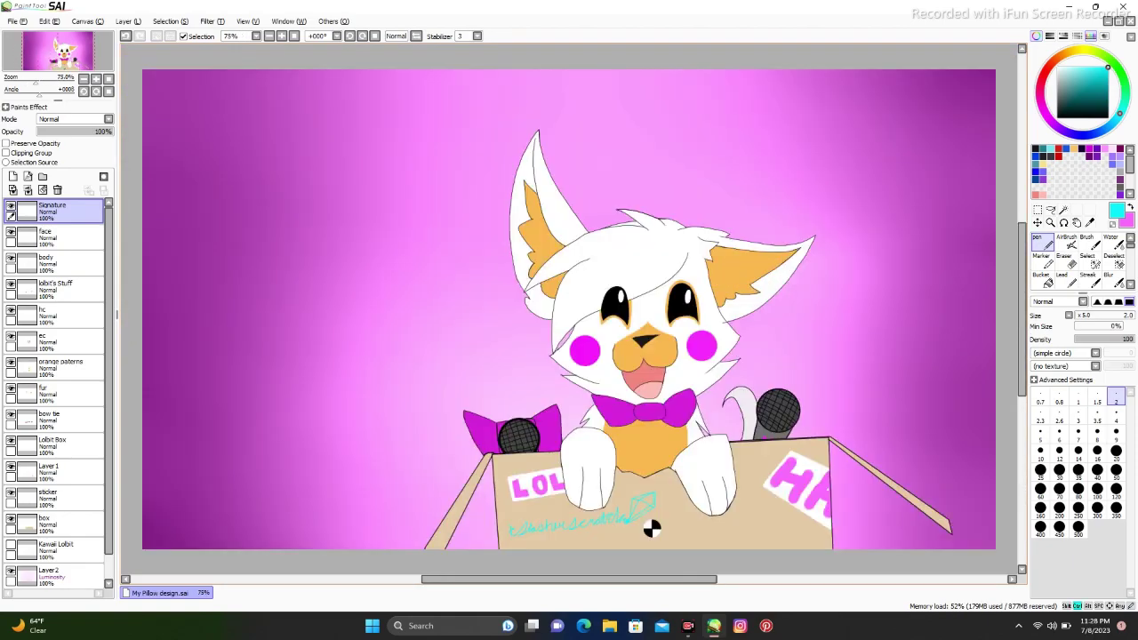
# - Export the drawing as My Pillow design.png and open that image in Krita
pyautogui.hotkey('ctrl', 'shift', 's')
pyautogui.press('Return')
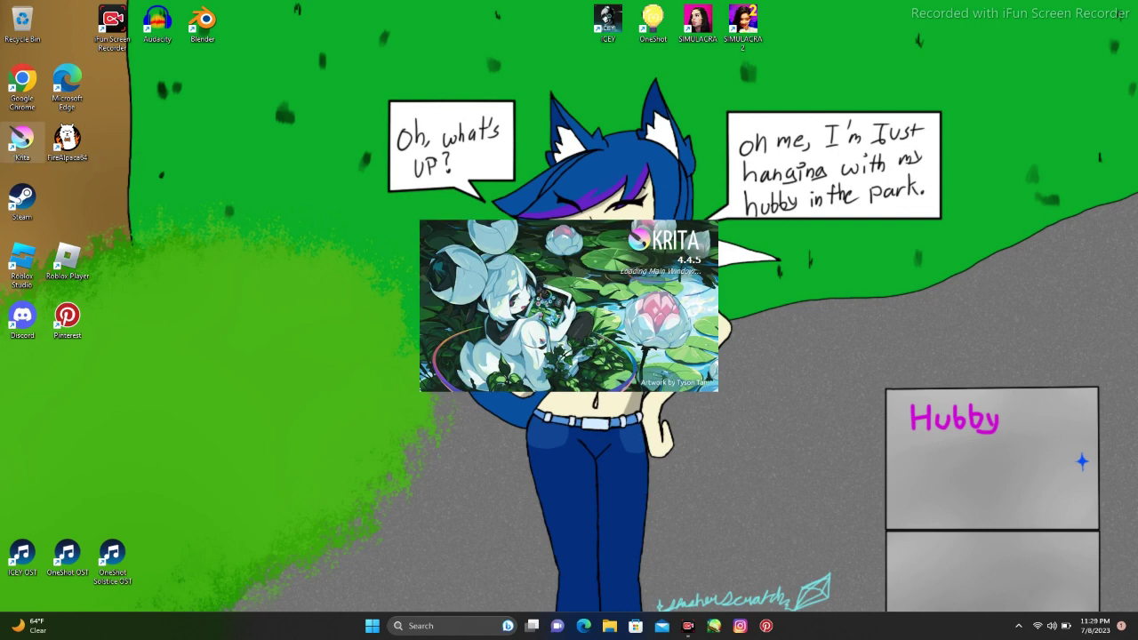
pyautogui.hotkey('ctrl', 'o')
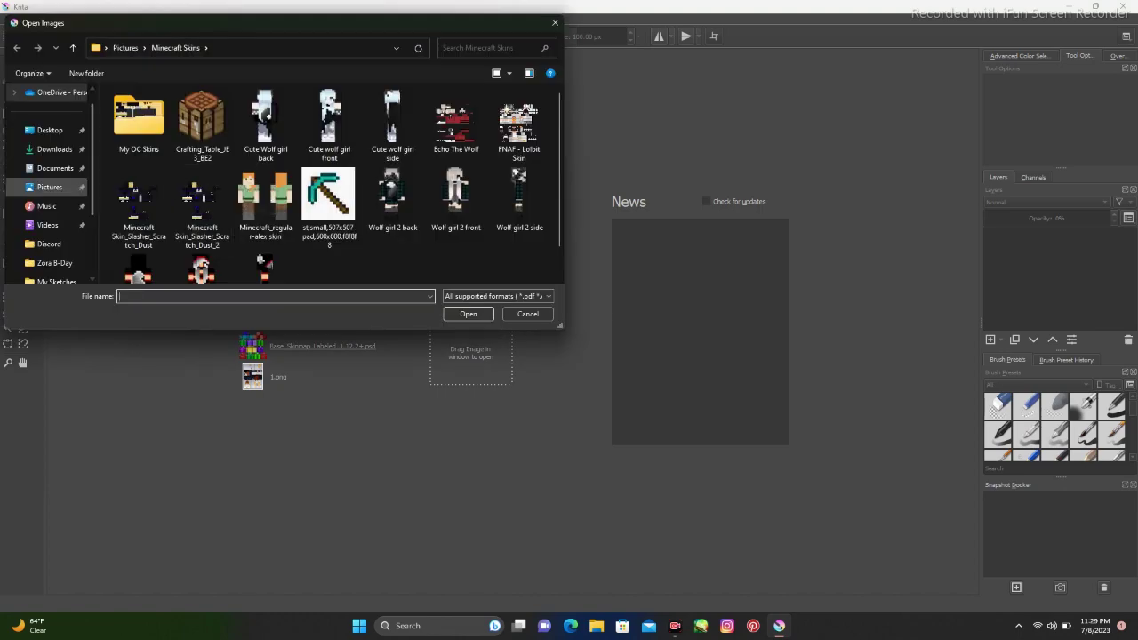
pyautogui.press('Escape')
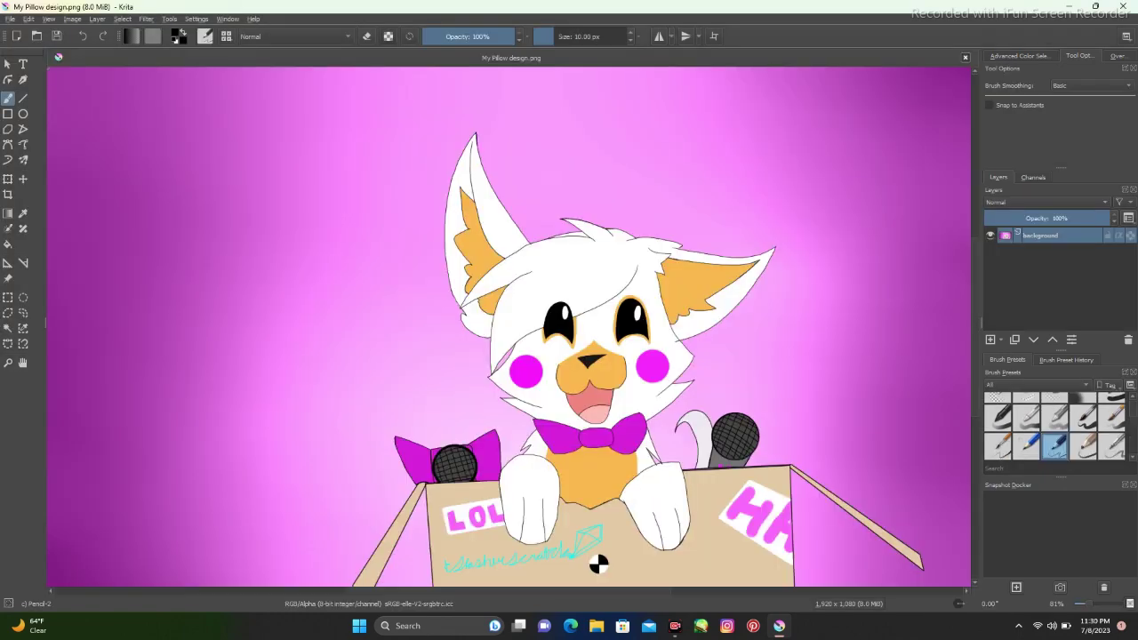
# - Add a white text object reading "~ Please stand by" in the empty background above the character's right ear
pyautogui.press('t')
pyautogui.moveTo(635, 125); pyautogui.dragTo(942, 199)
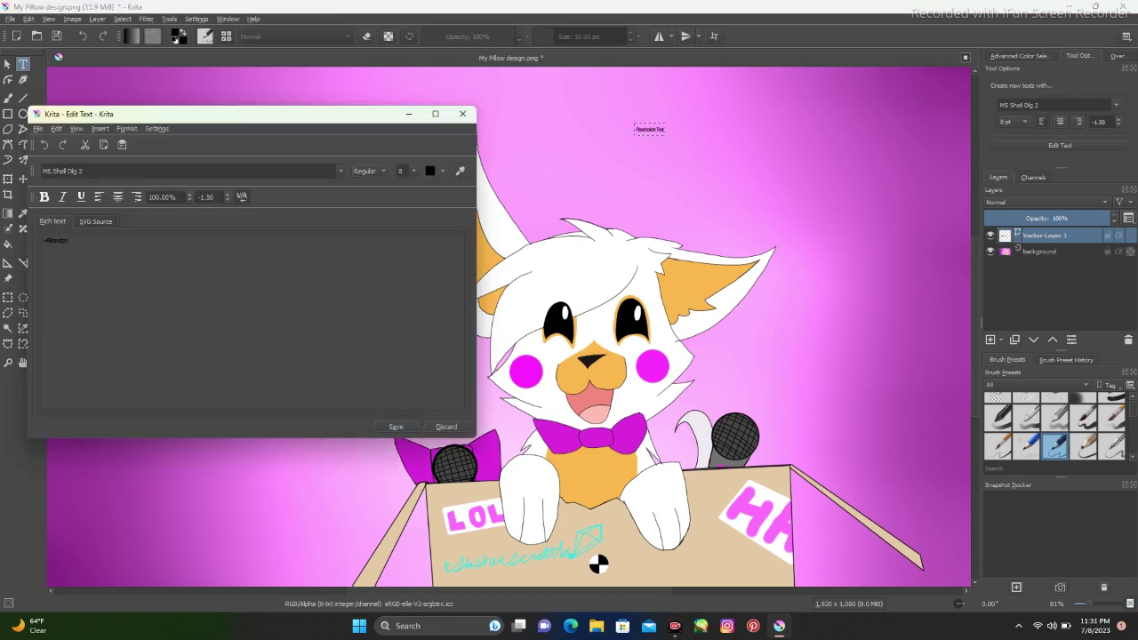
pyautogui.click(431, 171)
pyautogui.click(427, 191)
pyautogui.write('~ Please stand by')
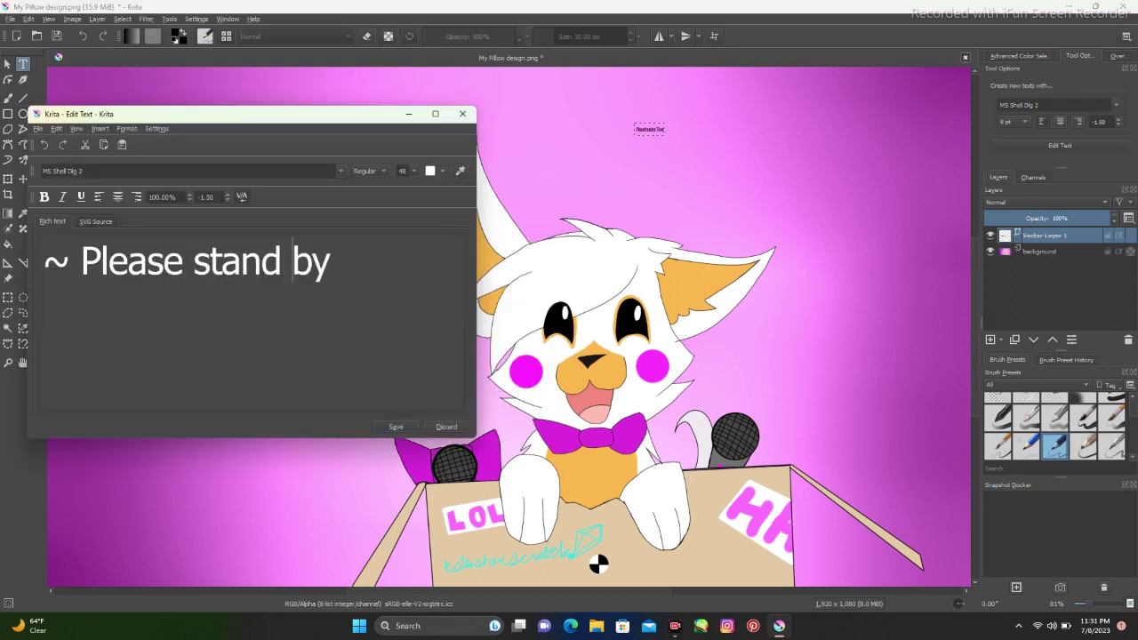
# - Set the "~ Please stand by" text to size 60 and close its editor
pyautogui.click(402, 171)
pyautogui.click(414, 171)
pyautogui.click(408, 252)
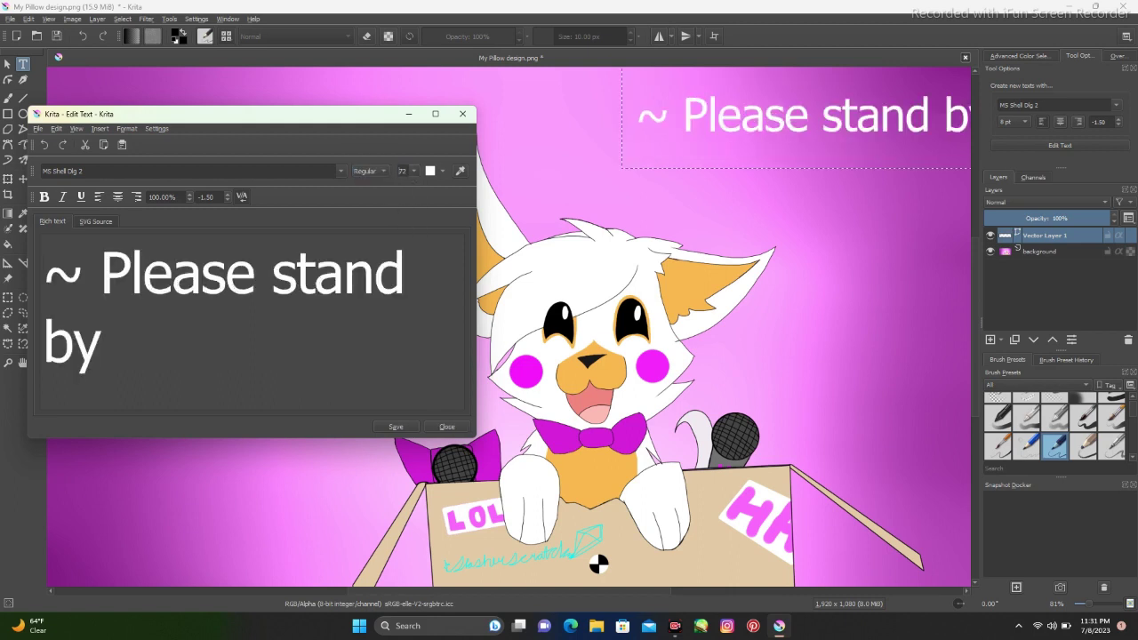
pyautogui.write('60')
pyautogui.press('Return')
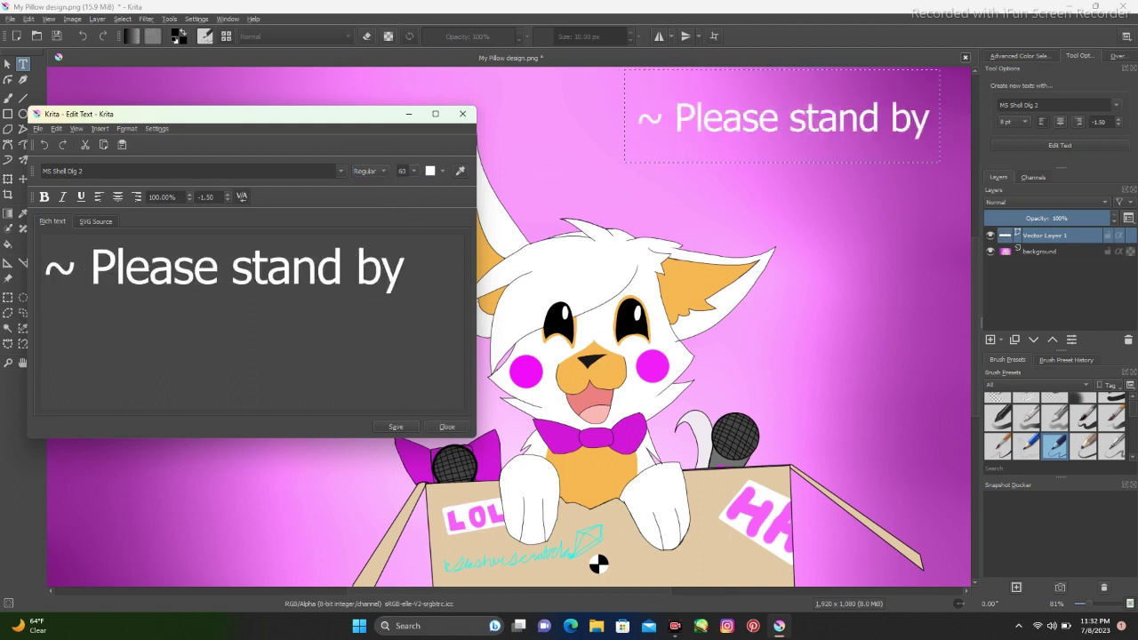
pyautogui.press('Escape')
# - Add a second white text object reading "~ Yip!" at size 72 below the "~ Please stand by" text
pyautogui.click(749, 327)
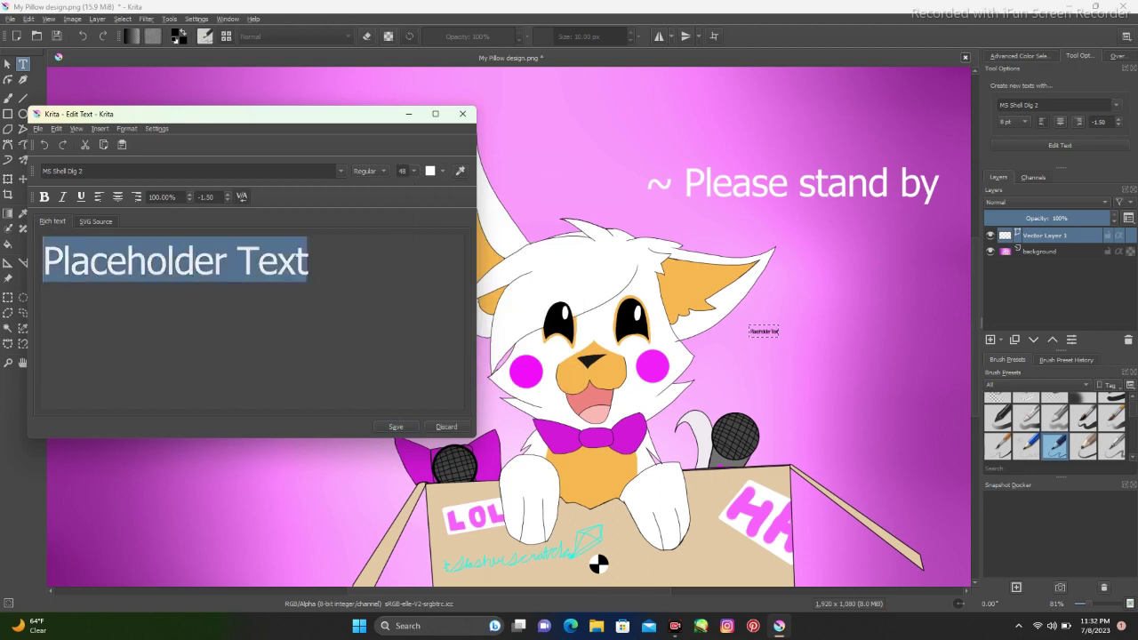
pyautogui.write('~ Yip!72')
pyautogui.press('Return')
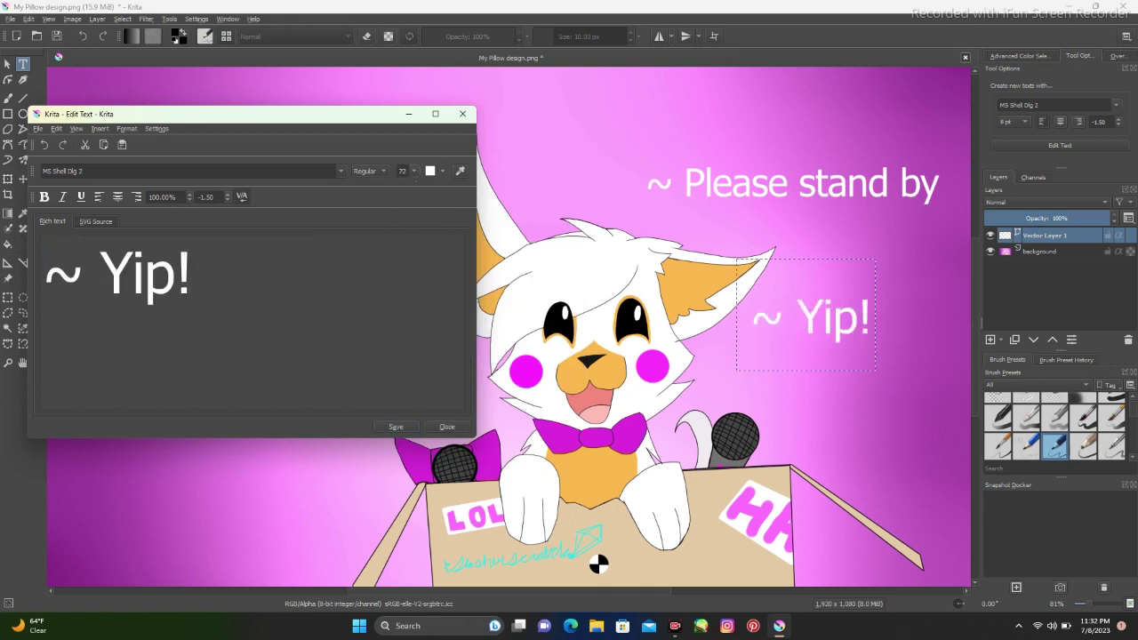
pyautogui.hotkey('alt', 'o')
pyautogui.press('Down')
pyautogui.press('Down')
pyautogui.press('Down')
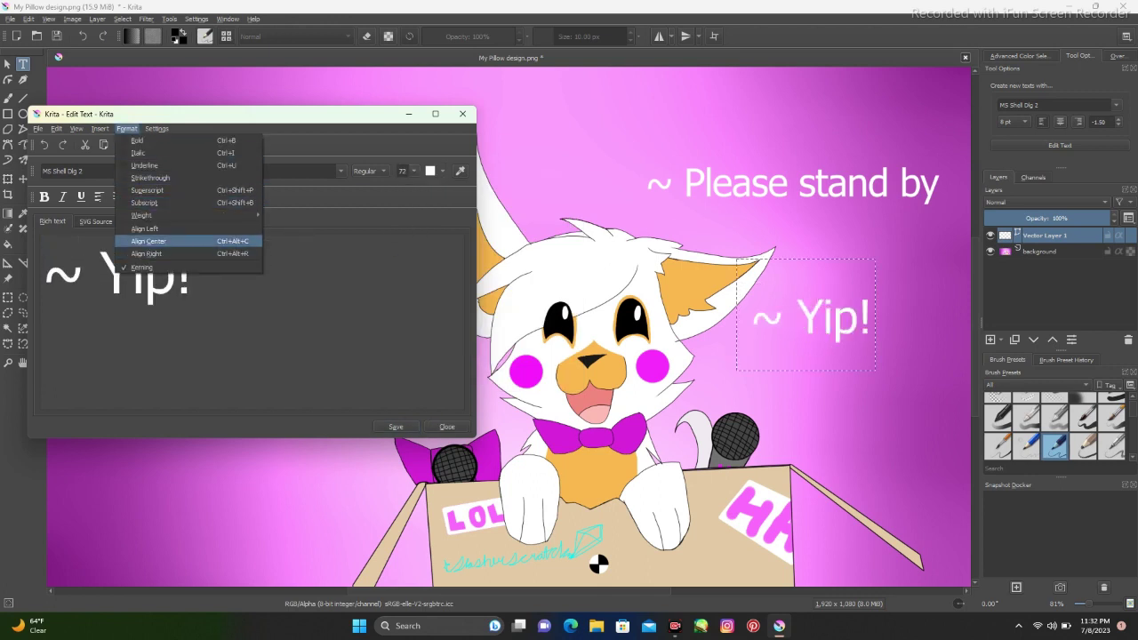
pyautogui.press('Escape')
pyautogui.hotkey('alt', 'o')
pyautogui.press('Down')
pyautogui.press('Down')
pyautogui.press('Down')
pyautogui.press('Down')
pyautogui.press('Down')
pyautogui.press('Down')
pyautogui.press('Down')
pyautogui.press('Right')
pyautogui.press('Escape')
pyautogui.press('Escape')
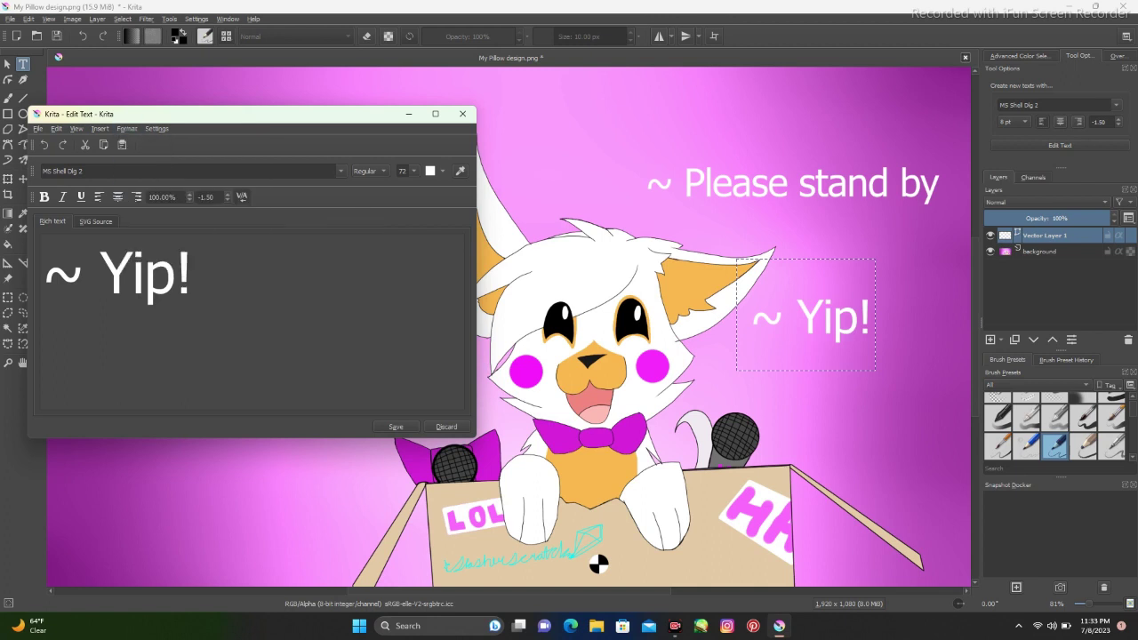
# - Try subscript and superscript formatting on the whole "~ Yip!" text, then close the editor without keeping the change
pyautogui.hotkey('ctrl', 'a')
pyautogui.hotkey('alt', 'o')
pyautogui.press('Down')
pyautogui.press('Down')
pyautogui.press('Down')
pyautogui.press('Down')
pyautogui.press('Down')
pyautogui.press('Down')
pyautogui.press('Right')
pyautogui.press('Left')
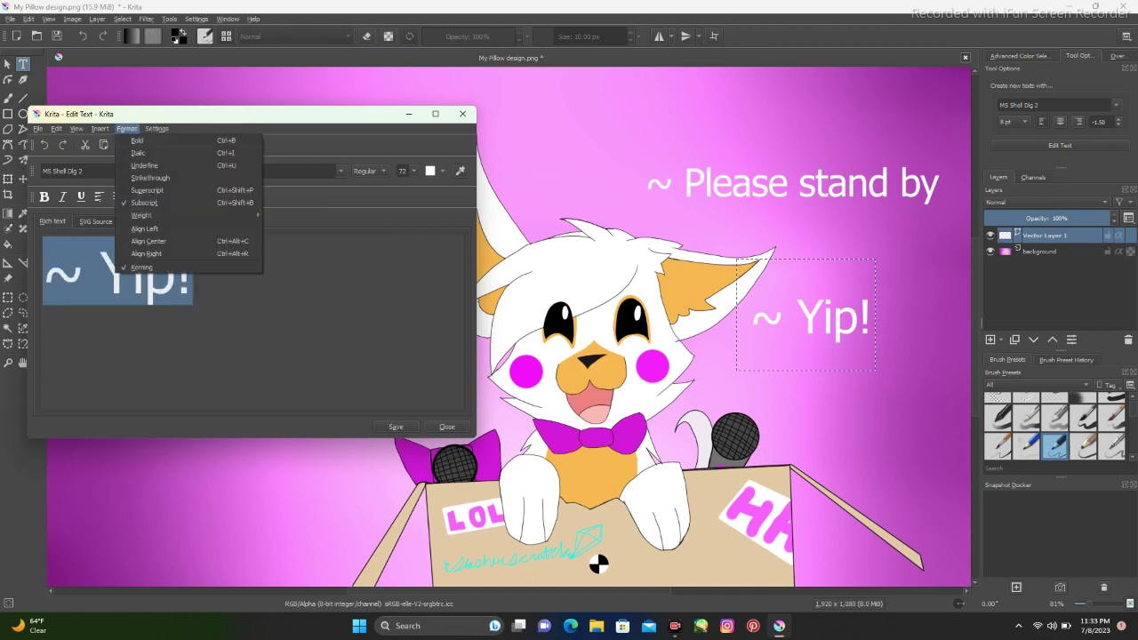
pyautogui.press('Up')
pyautogui.press('Return')
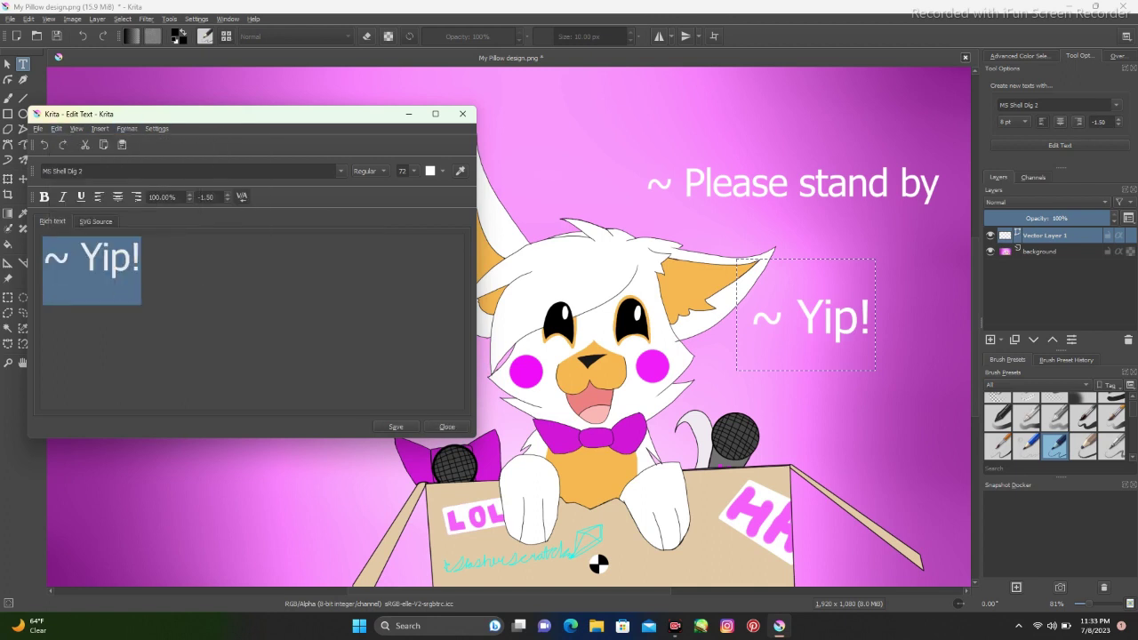
pyautogui.hotkey('alt', 'Down')
pyautogui.press('Escape')
pyautogui.press('Escape')
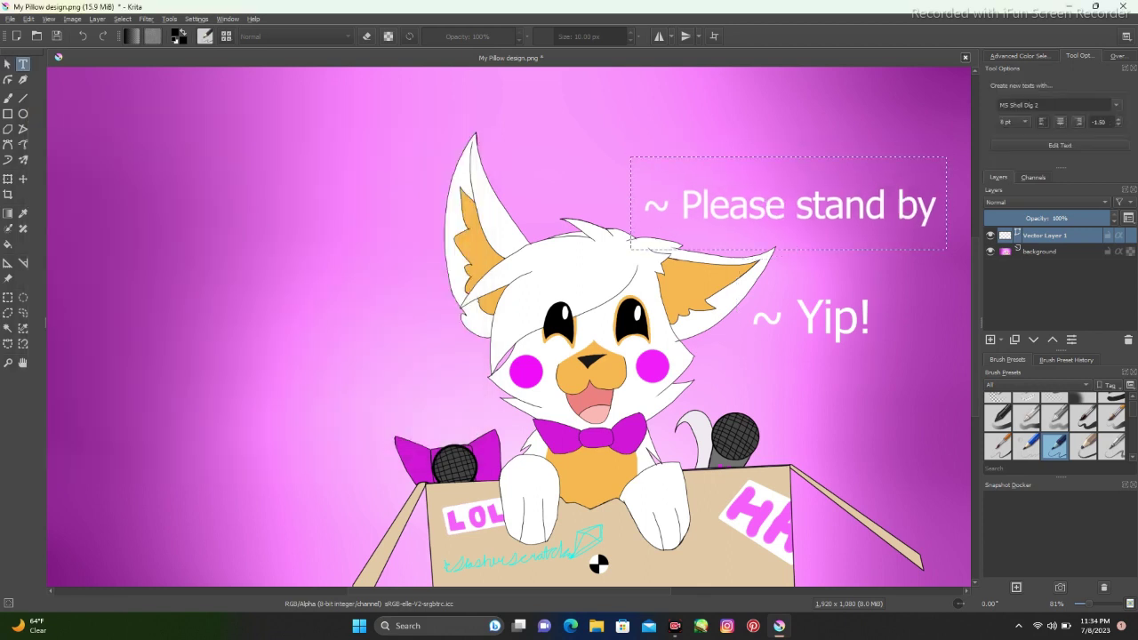
# - Move the "~ Please stand by" text slightly lower and select the "~ Yip!" text
pyautogui.press('Escape')
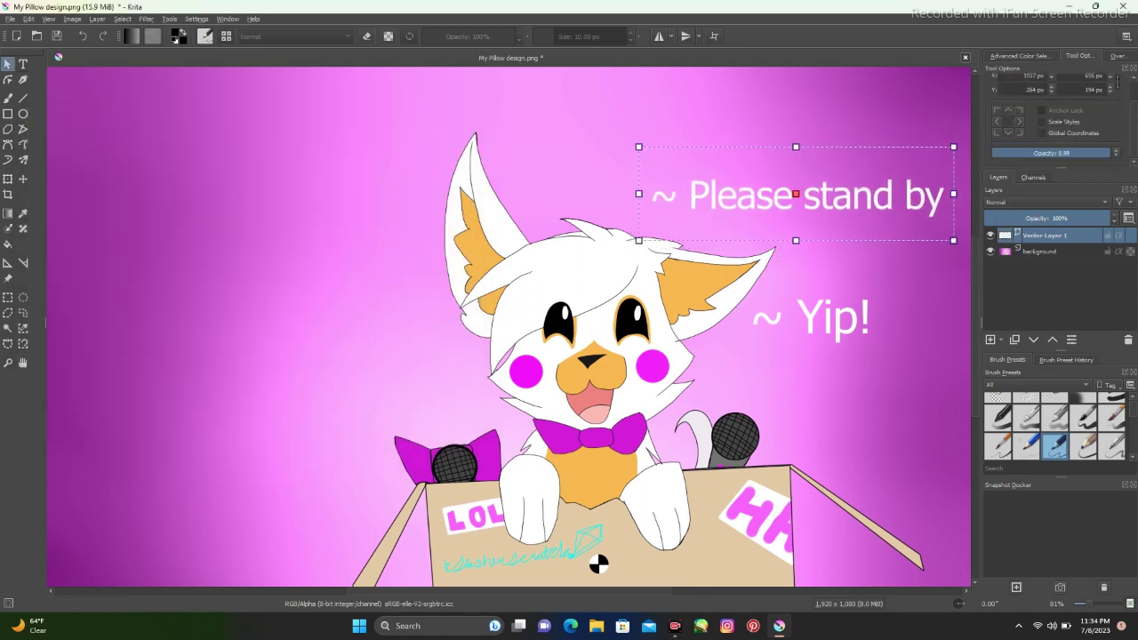
pyautogui.press('-')
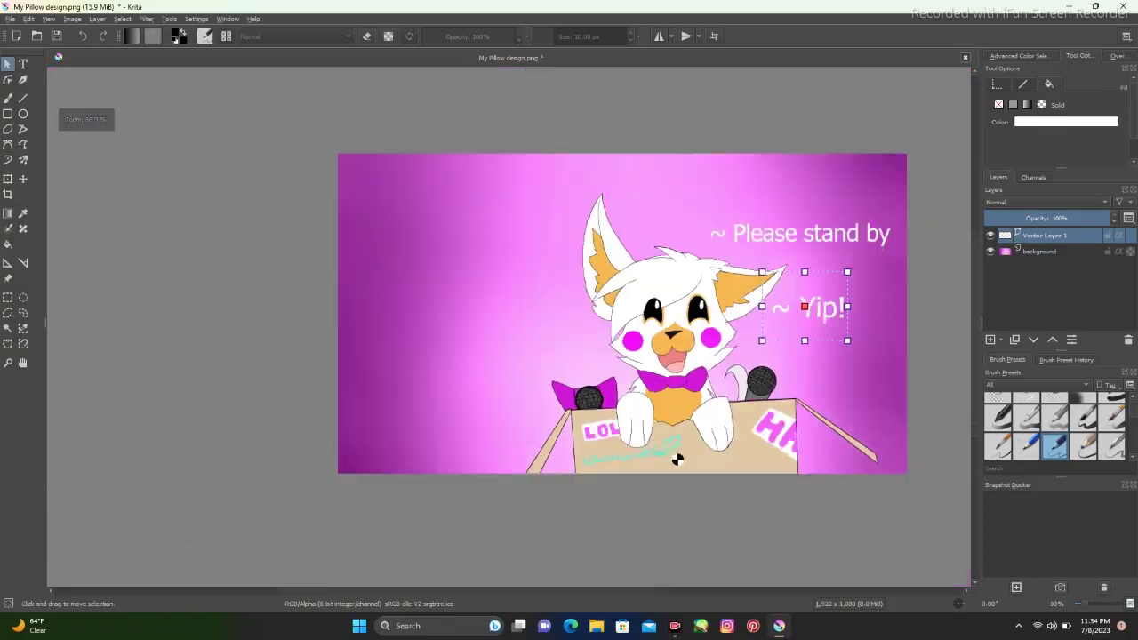